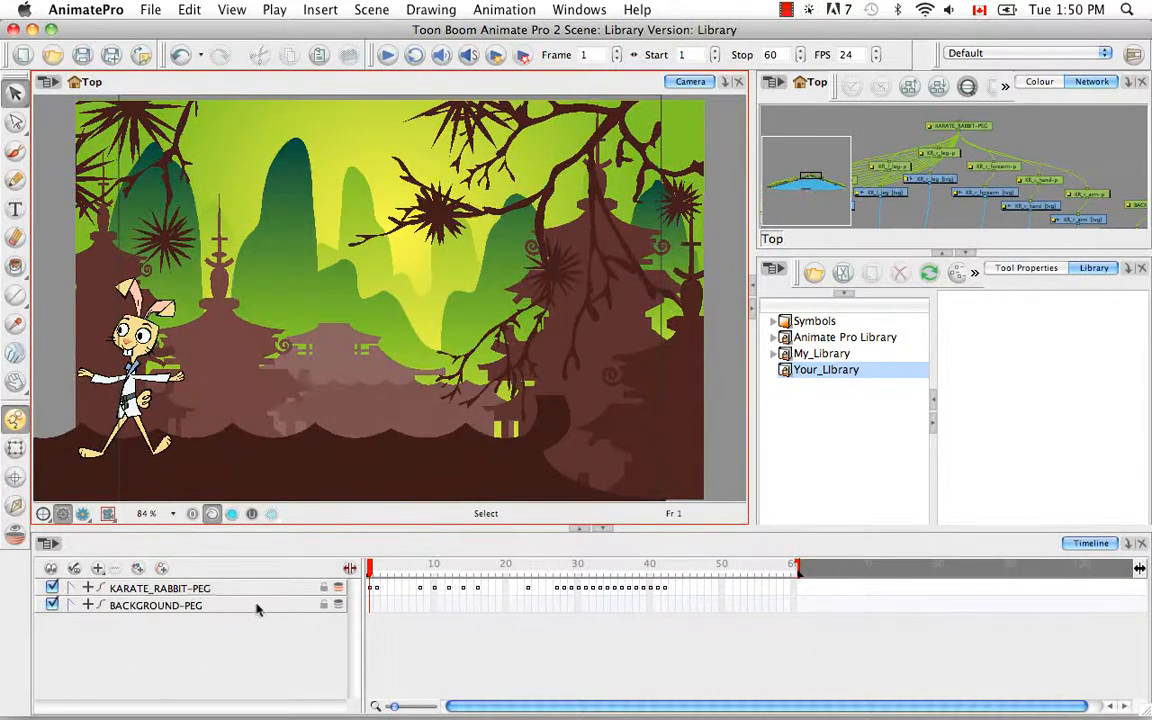
Toggle the visibility of the KARATE_RABBIT-PEG and BACKGROUND-PEG layers off and on to check what each contains
click(53, 588)
click(53, 588)
click(53, 605)
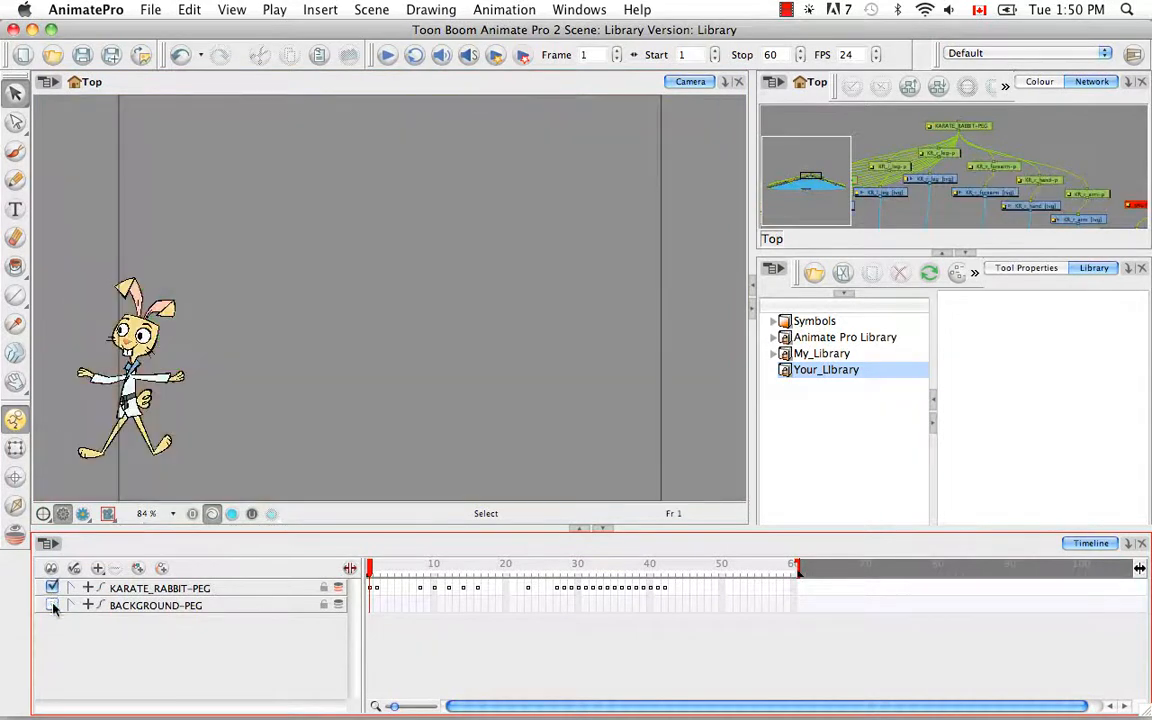
click(53, 605)
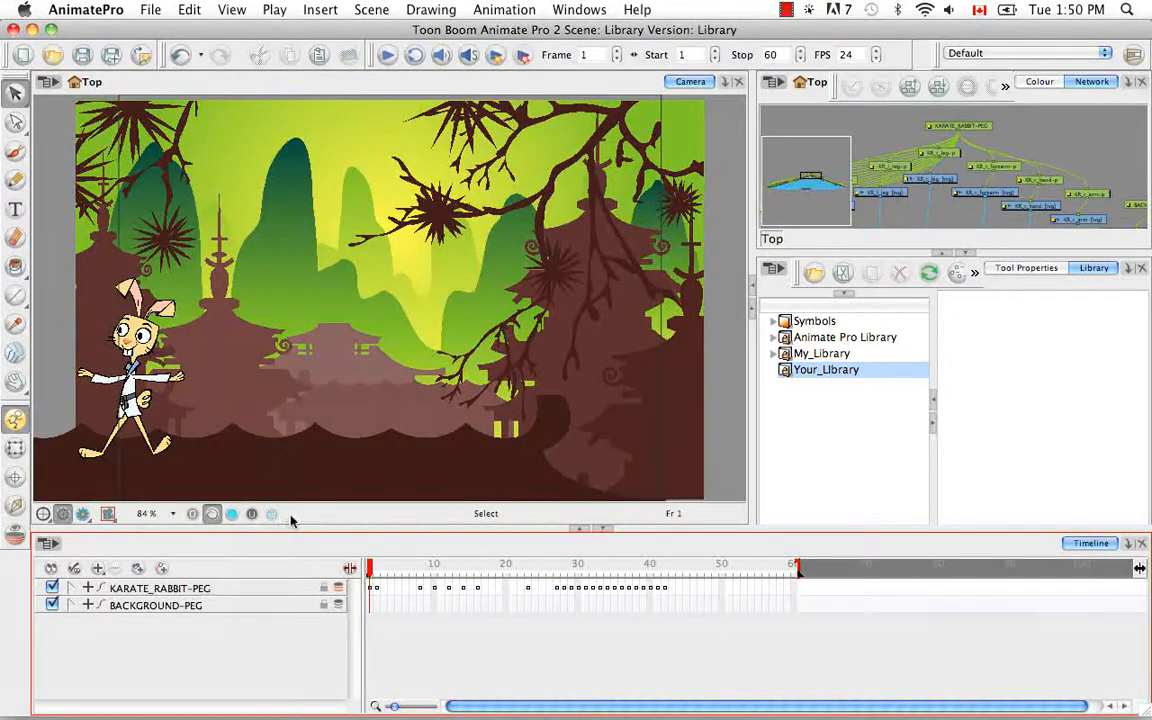
Expand KARATE_RABBIT-PEG and look through the rabbit's child layers in the timeline
click(71, 589)
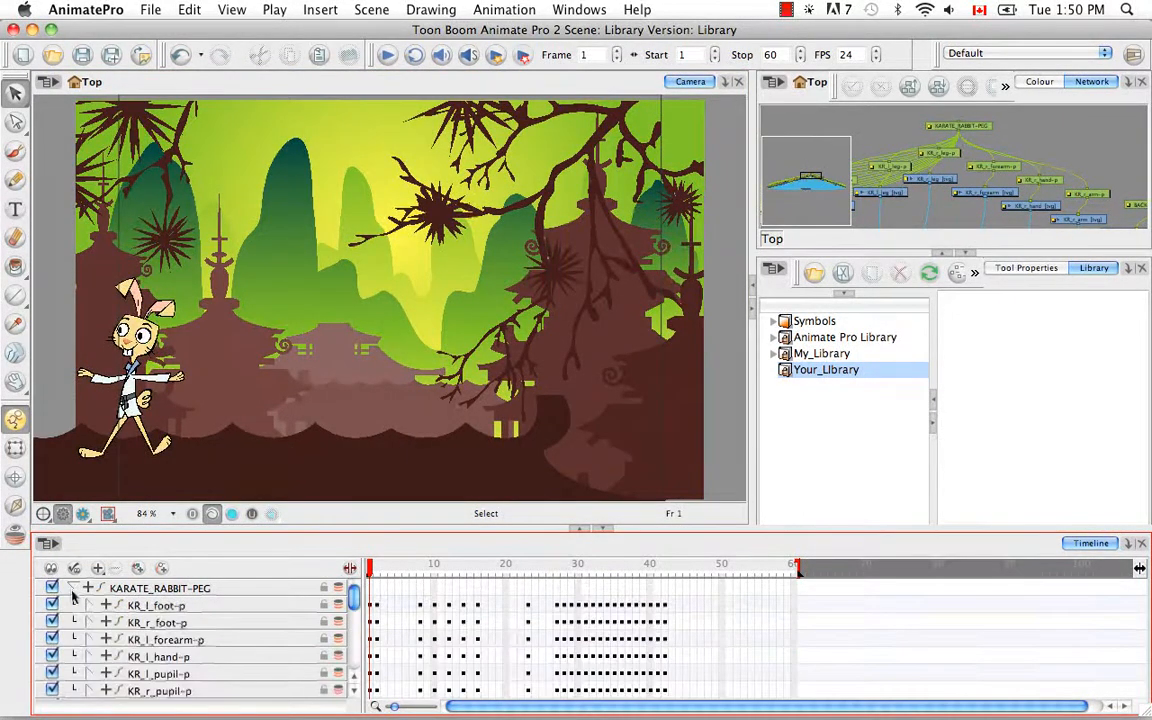
click(356, 693)
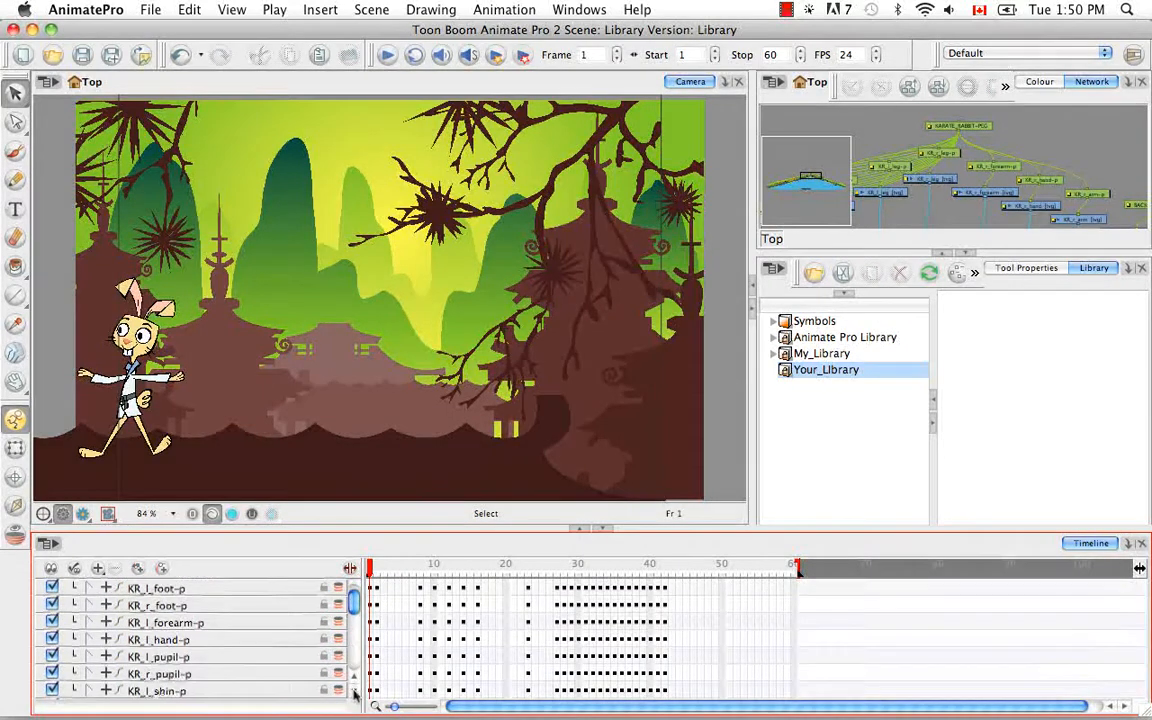
click(356, 693)
click(53, 589)
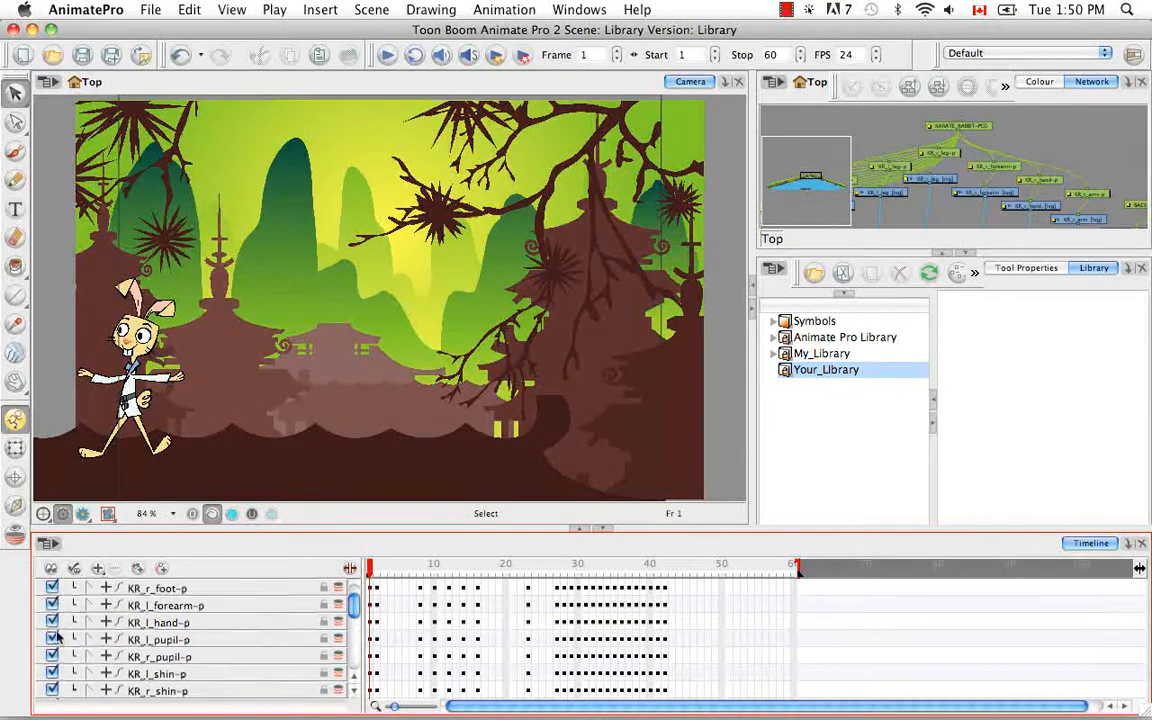
click(53, 589)
scroll(379, 577, up, 2)
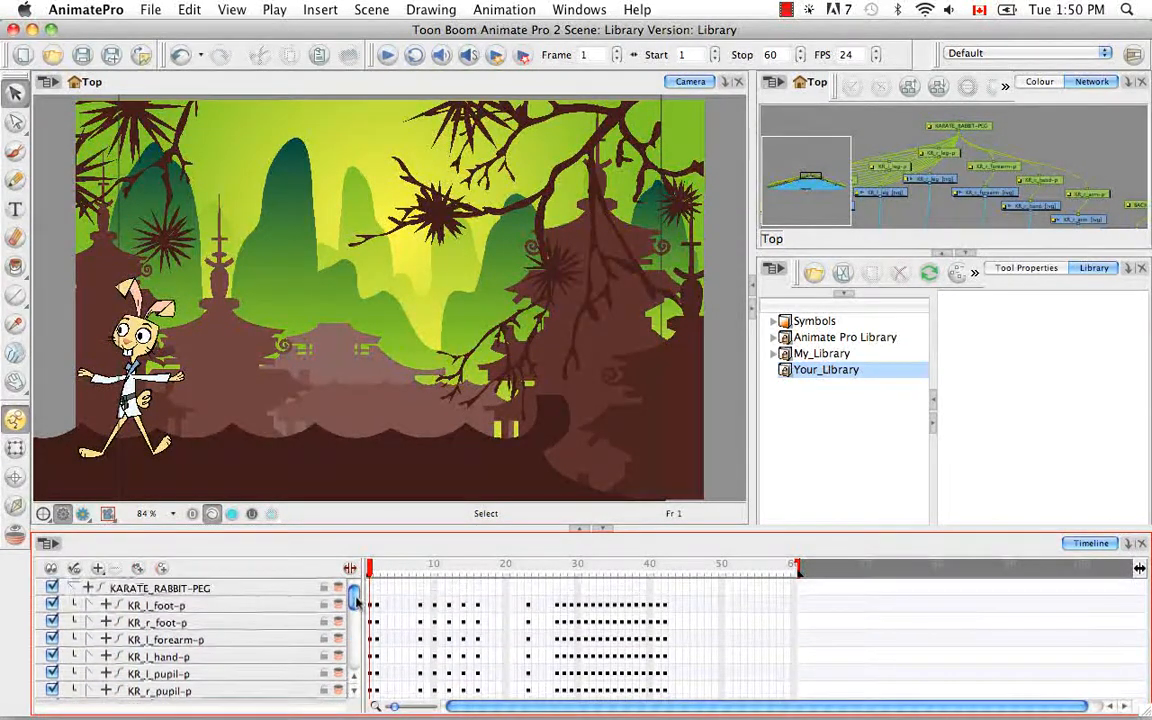
drag(379, 577, 99, 597)
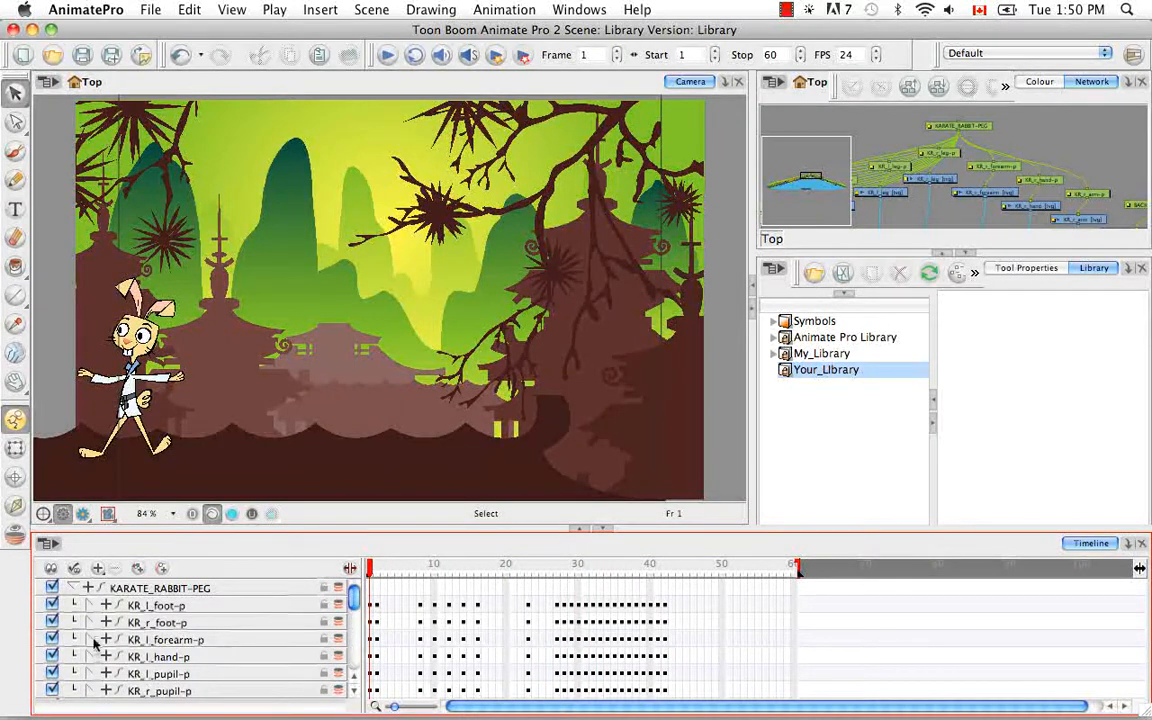
Examine the drawing layer and animated parameters under KR_l_foot-p, then collapse the rabbit's whole hierarchy
click(89, 606)
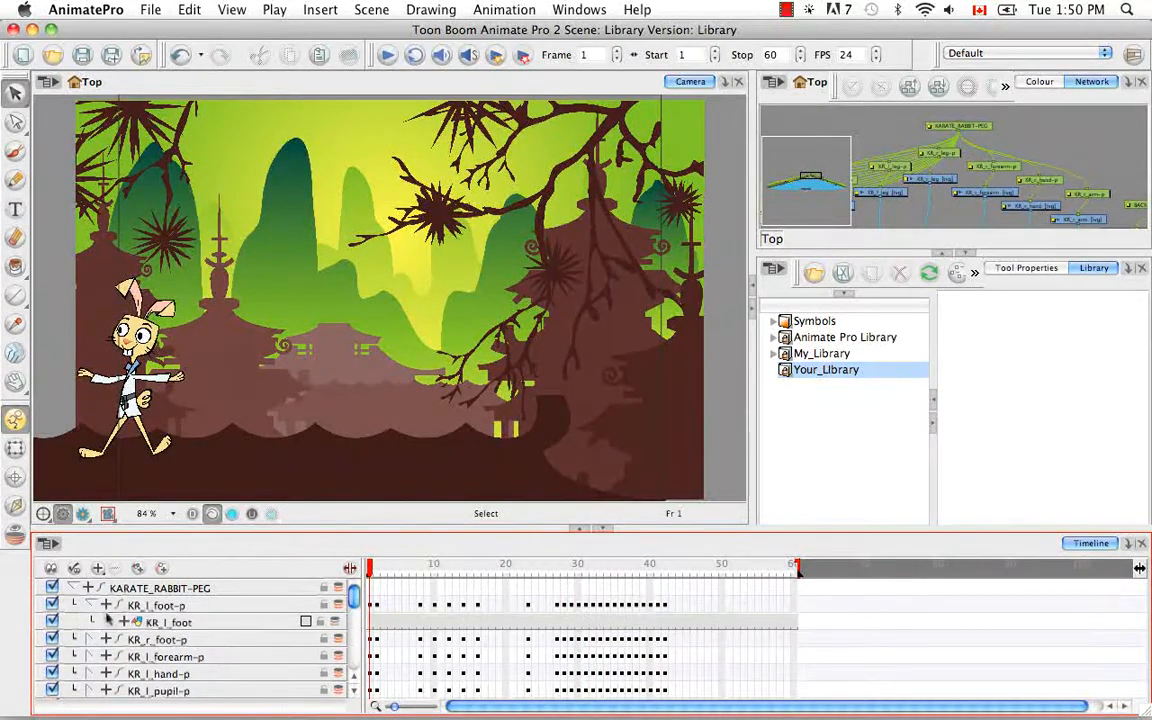
click(106, 606)
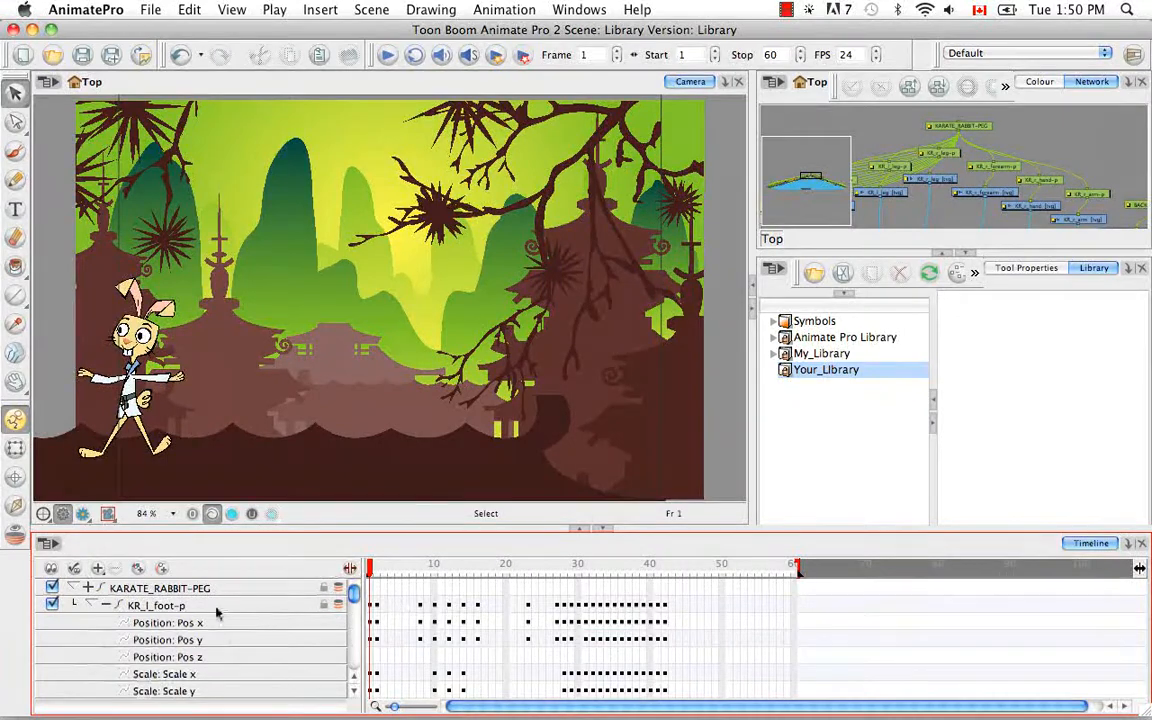
mouse_move(370, 568)
mouse_down()
mouse_move(664, 586)
mouse_move(370, 583)
mouse_up()
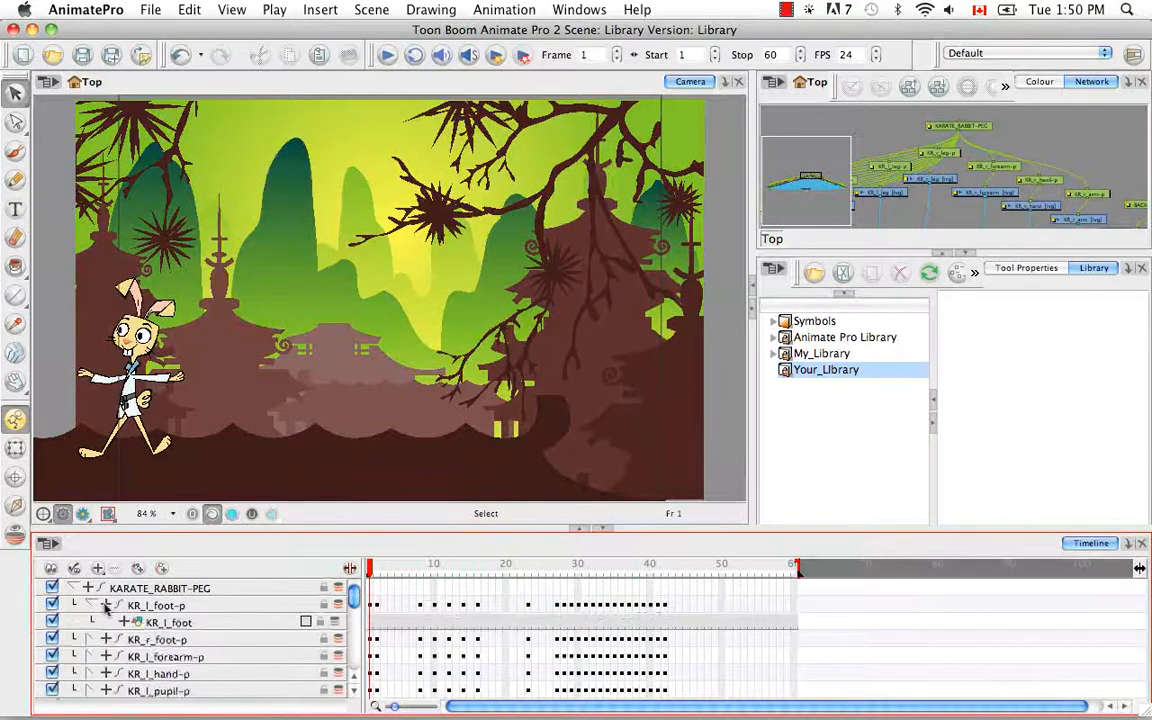
click(92, 605)
click(91, 605)
click(72, 588)
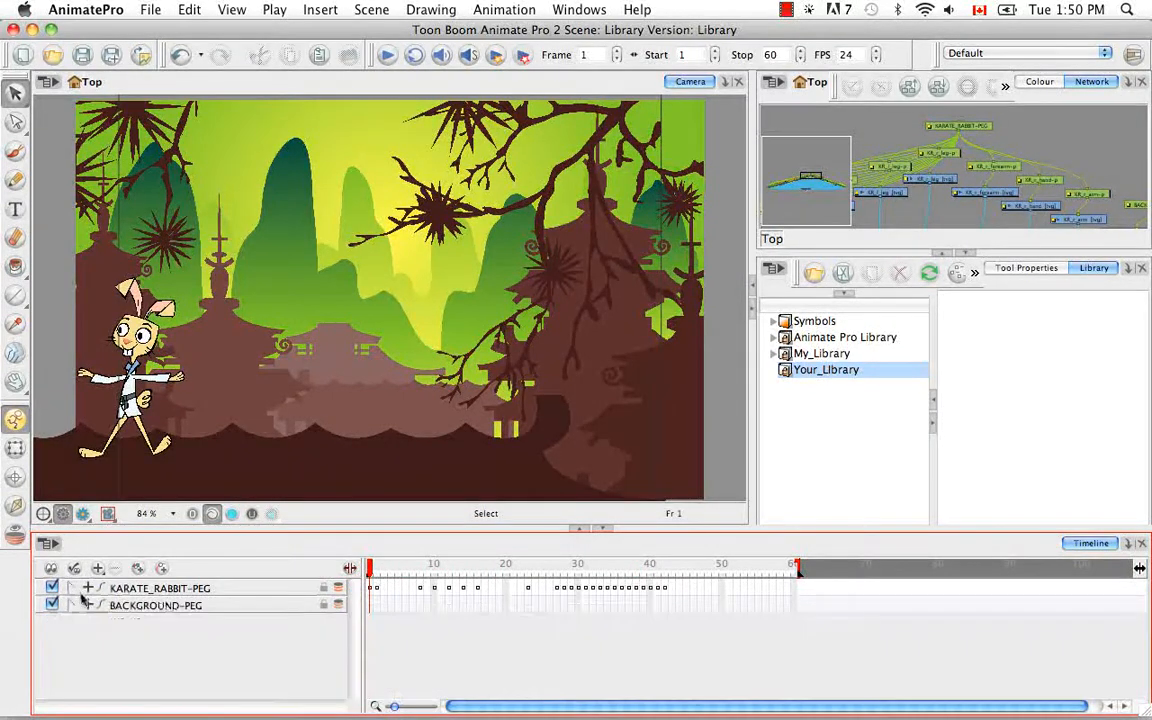
Expand BACKGROUND-PEG, check its FrontPagodaRoof and Pagoda01 layers by toggling their visibility, and collapse it again
click(72, 605)
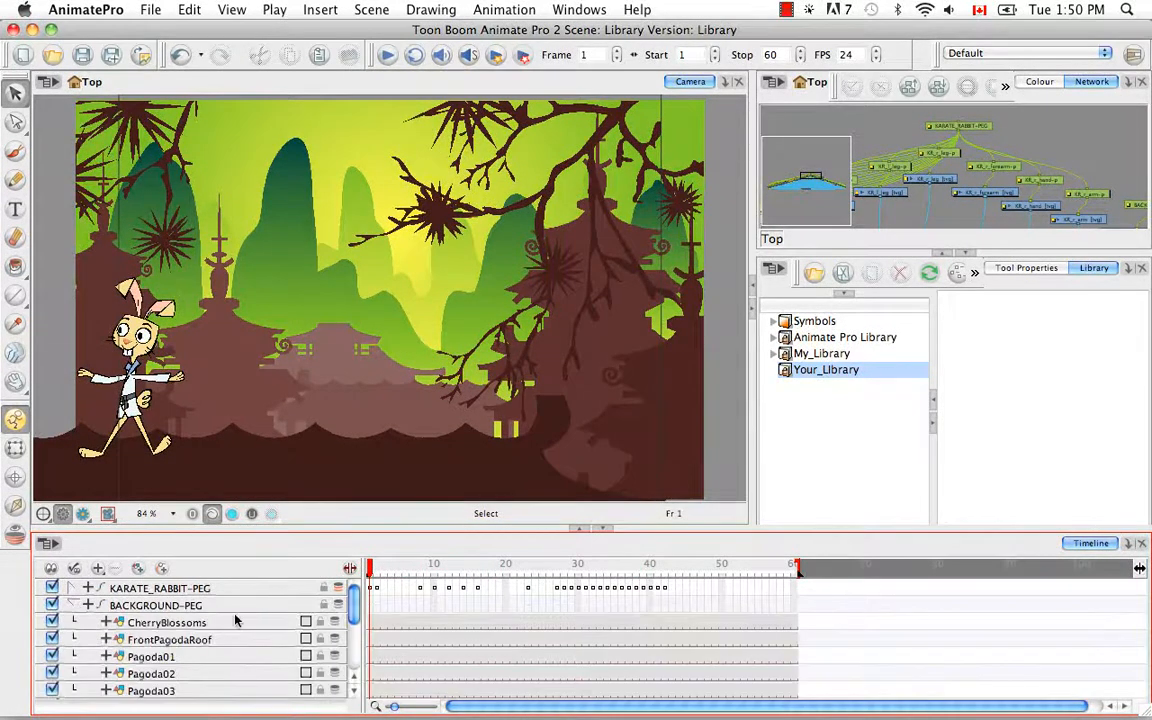
scroll(275, 612, down, 2)
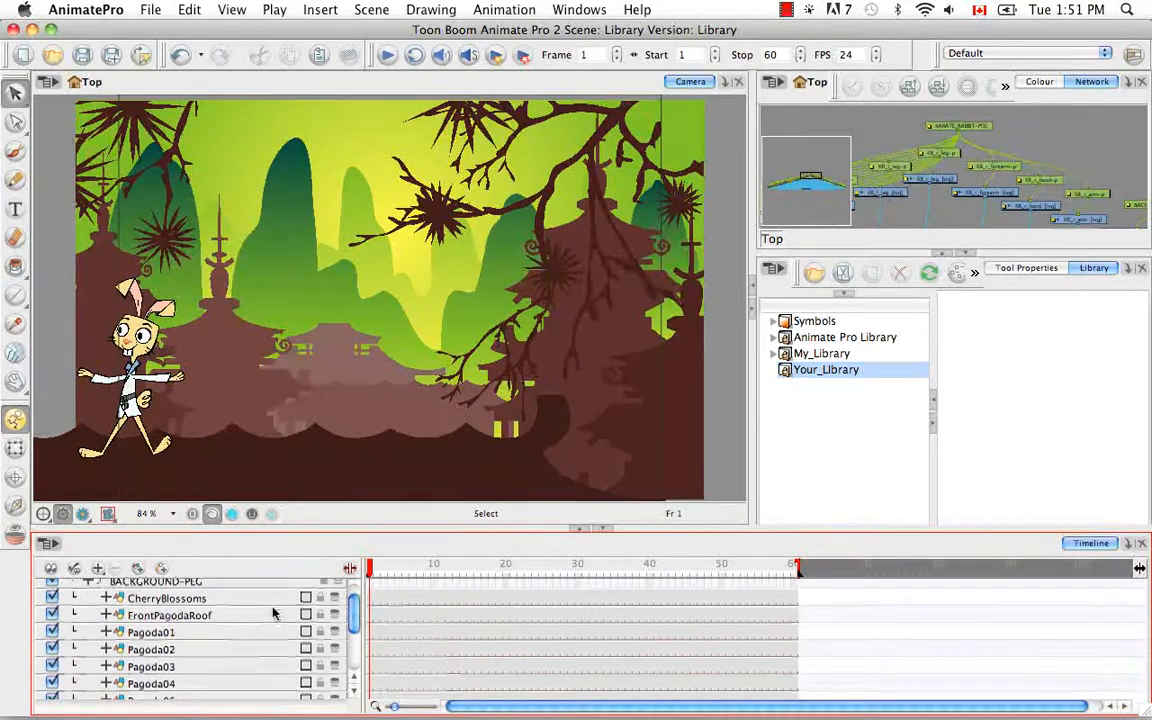
click(53, 610)
click(53, 610)
click(53, 627)
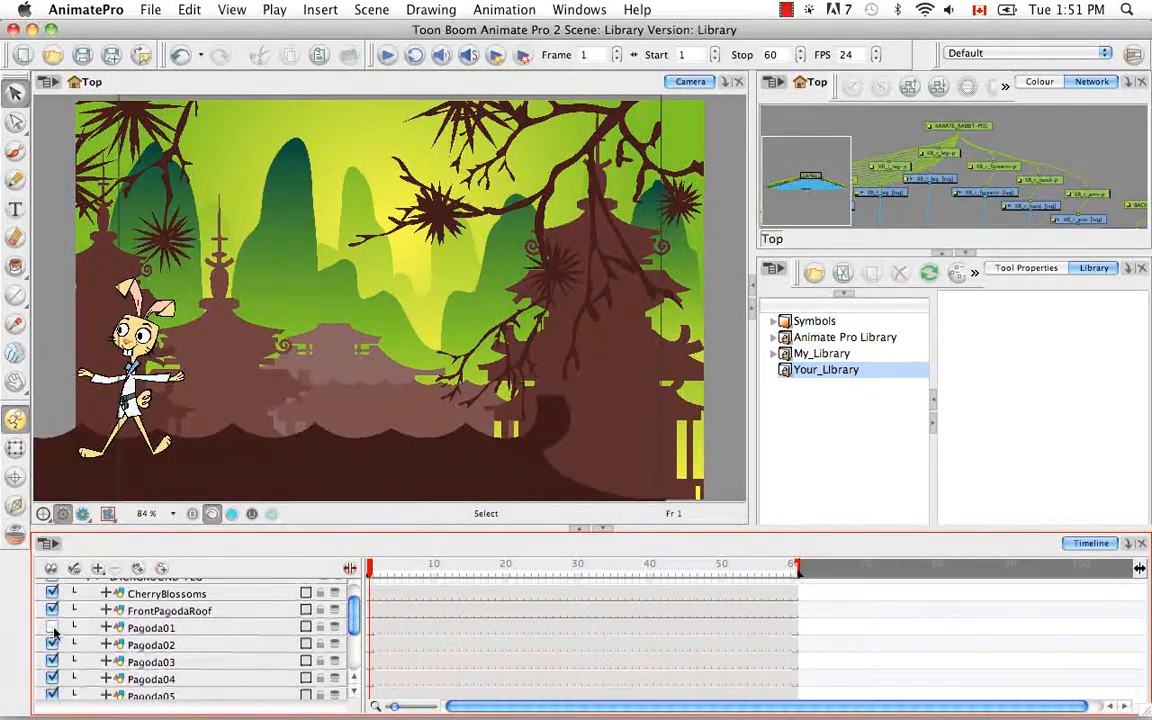
click(53, 627)
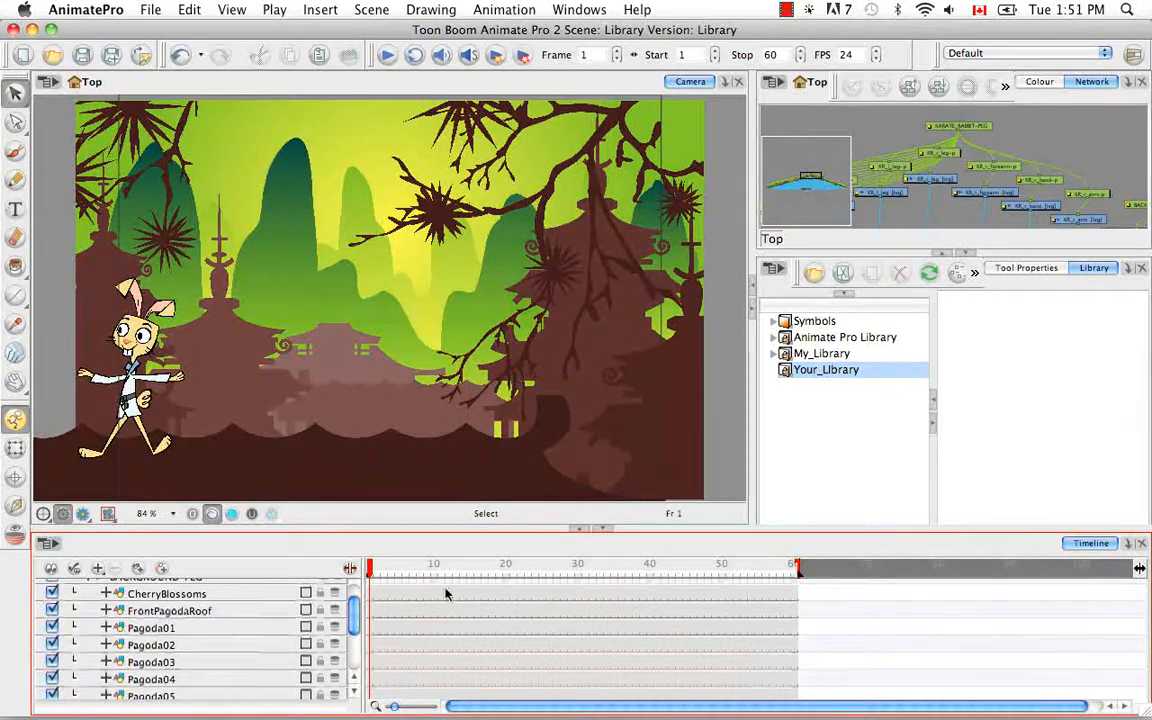
scroll(355, 615, up, 1)
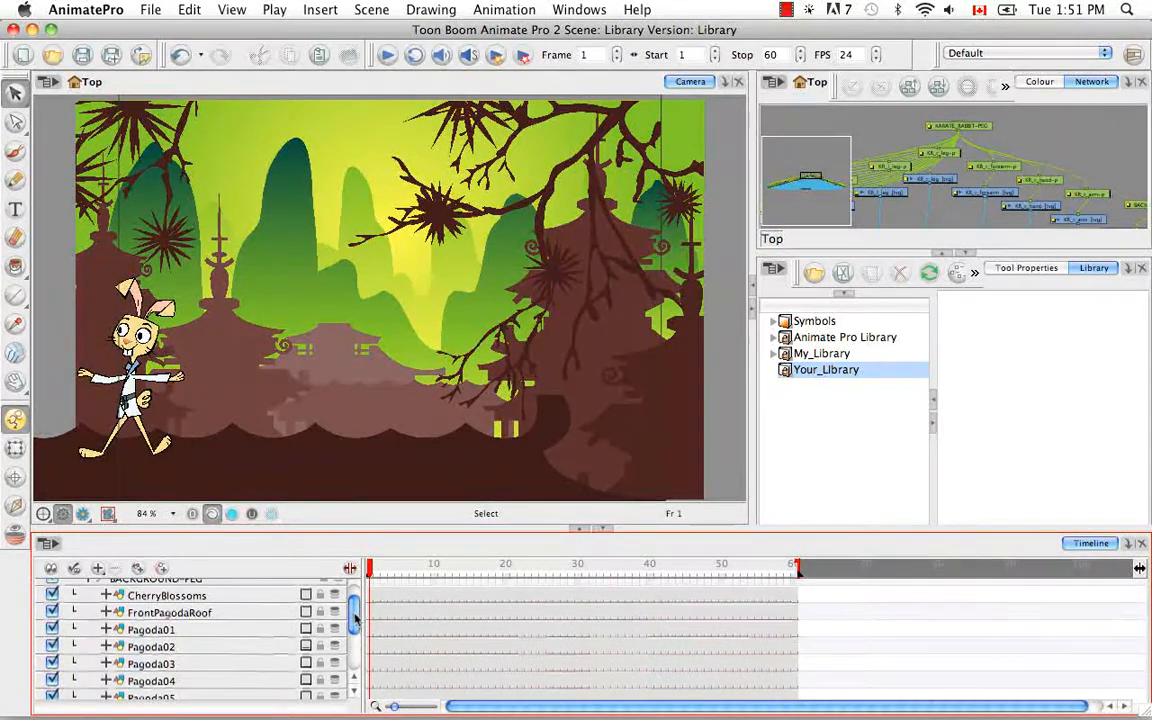
scroll(355, 613, up, 1)
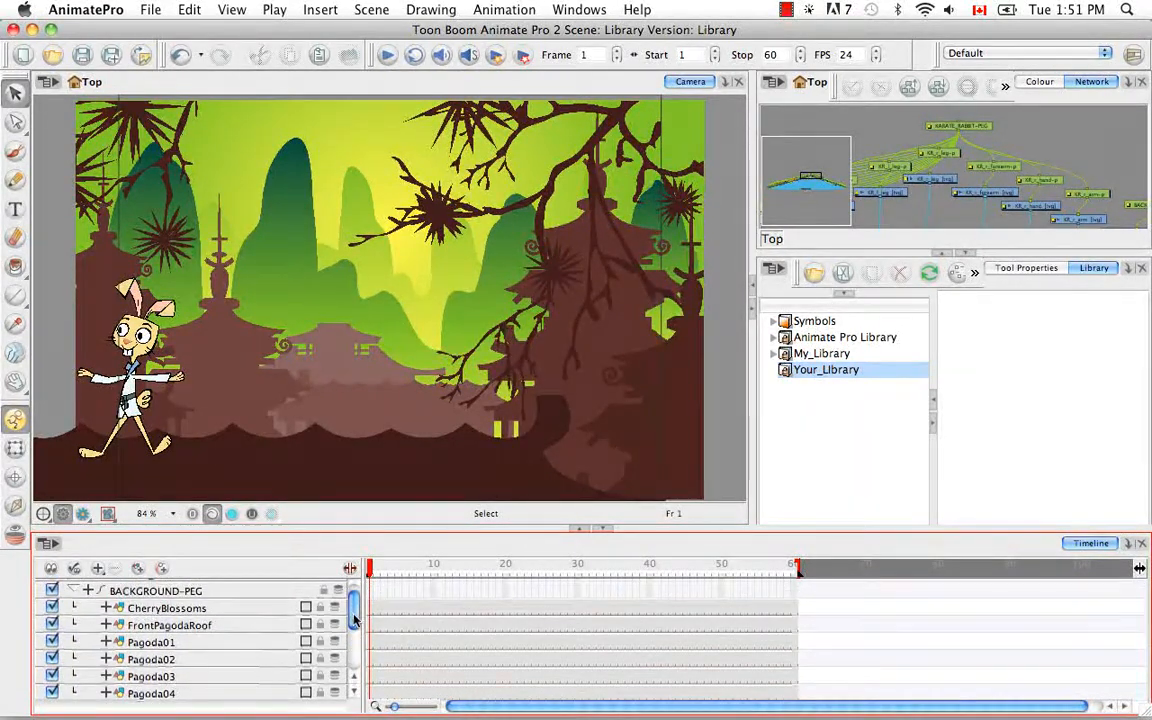
scroll(353, 620, up, 1)
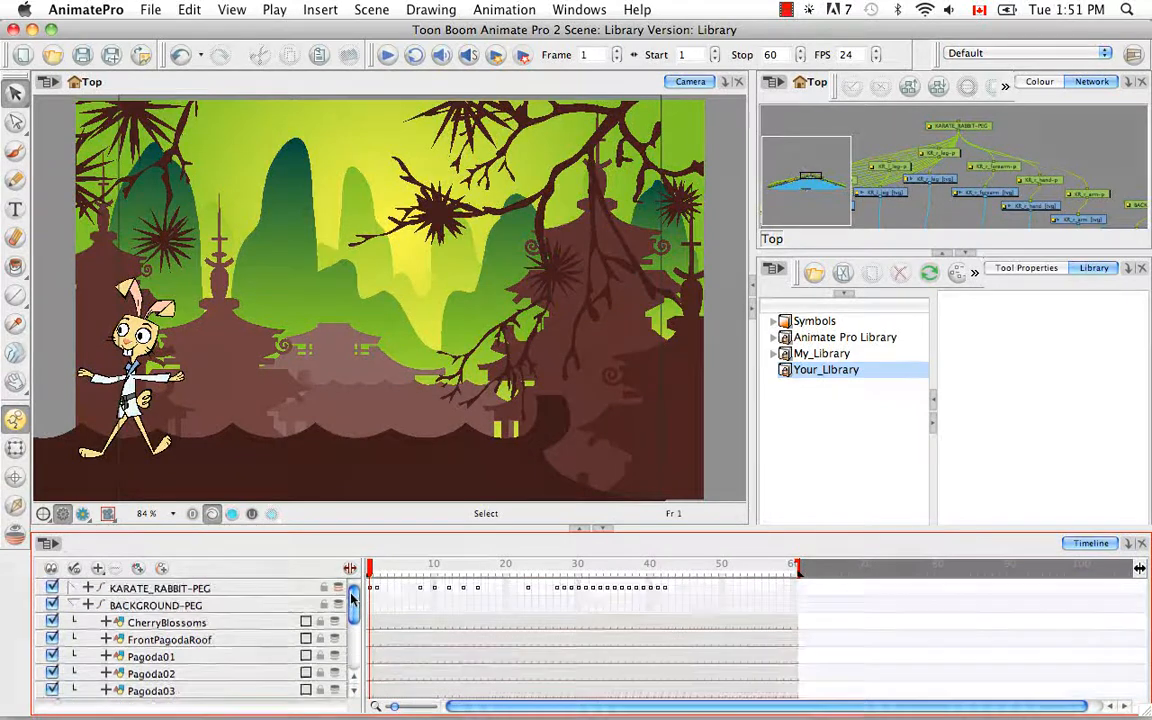
click(72, 606)
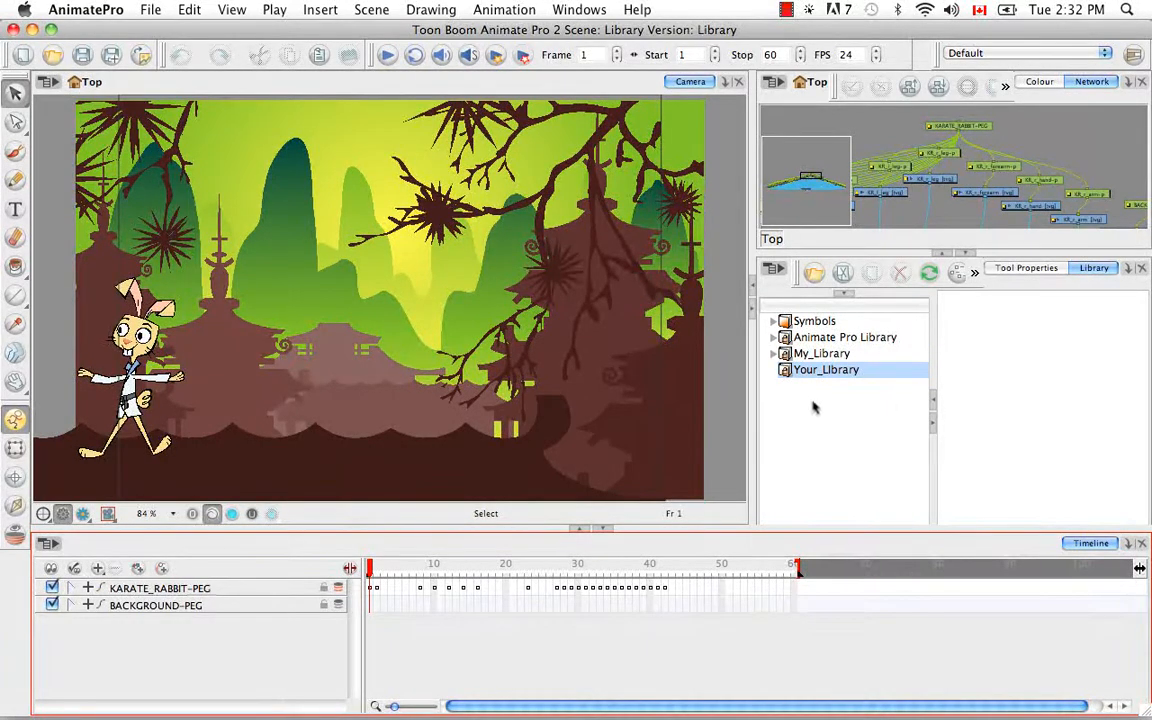
Get the right to modify My_Library and open its Characters folder
click(787, 355)
right_click(787, 357)
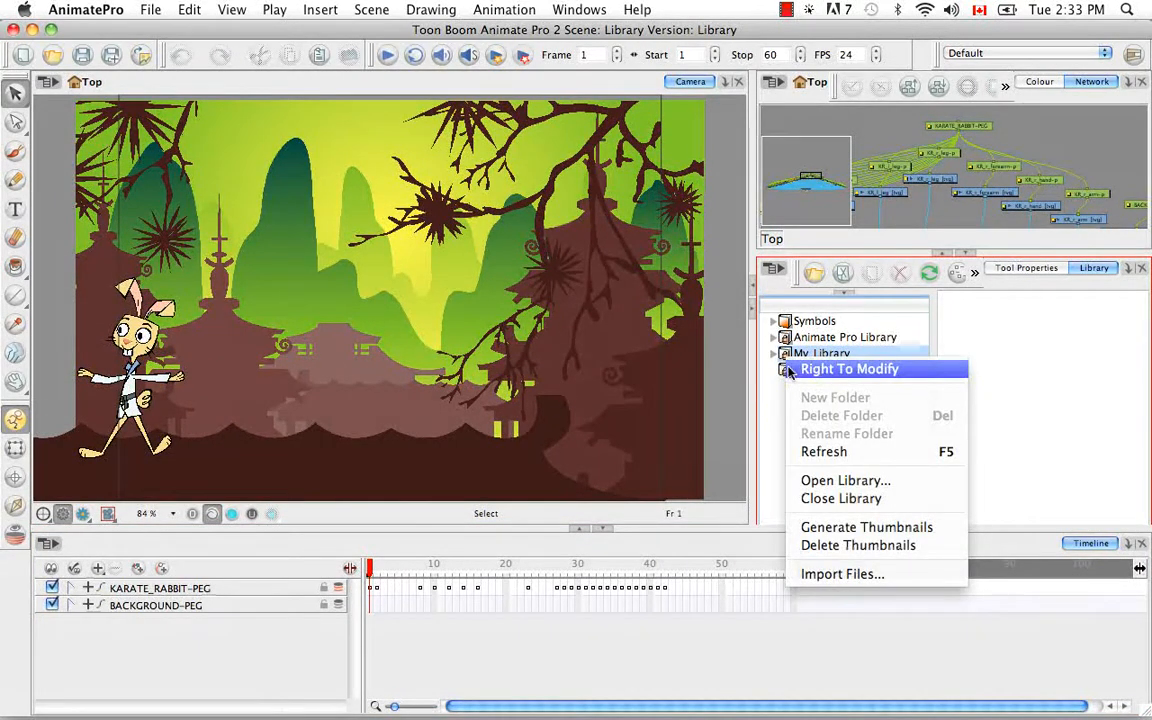
click(792, 370)
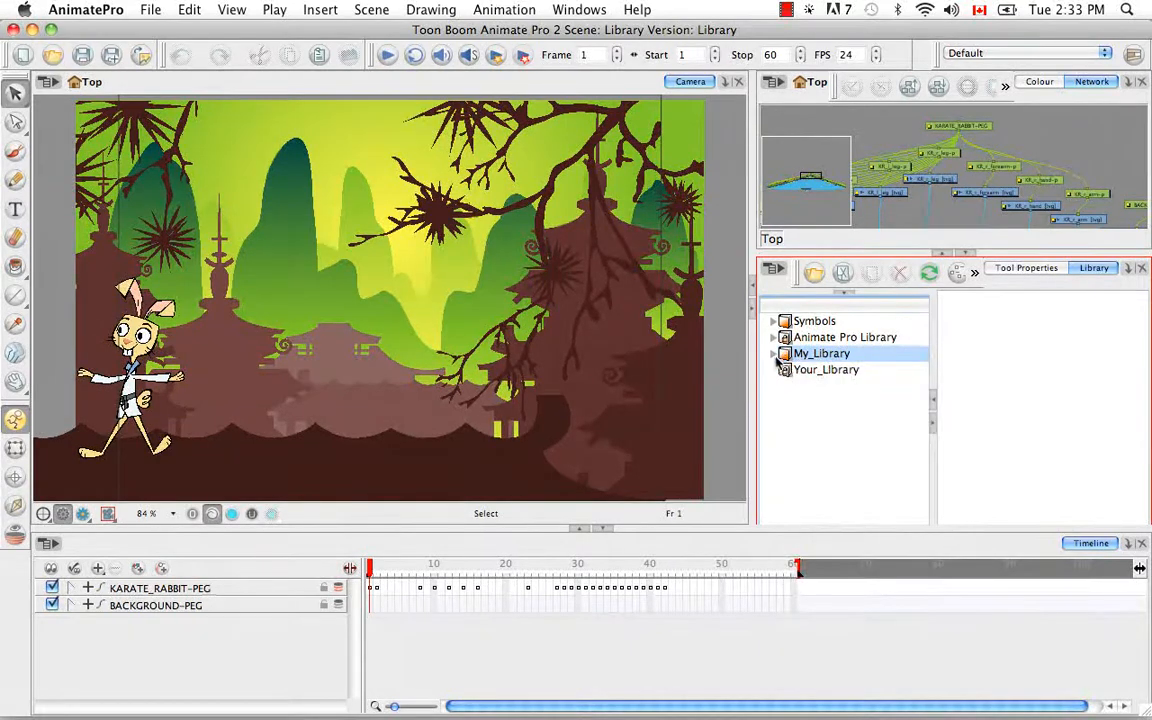
click(775, 355)
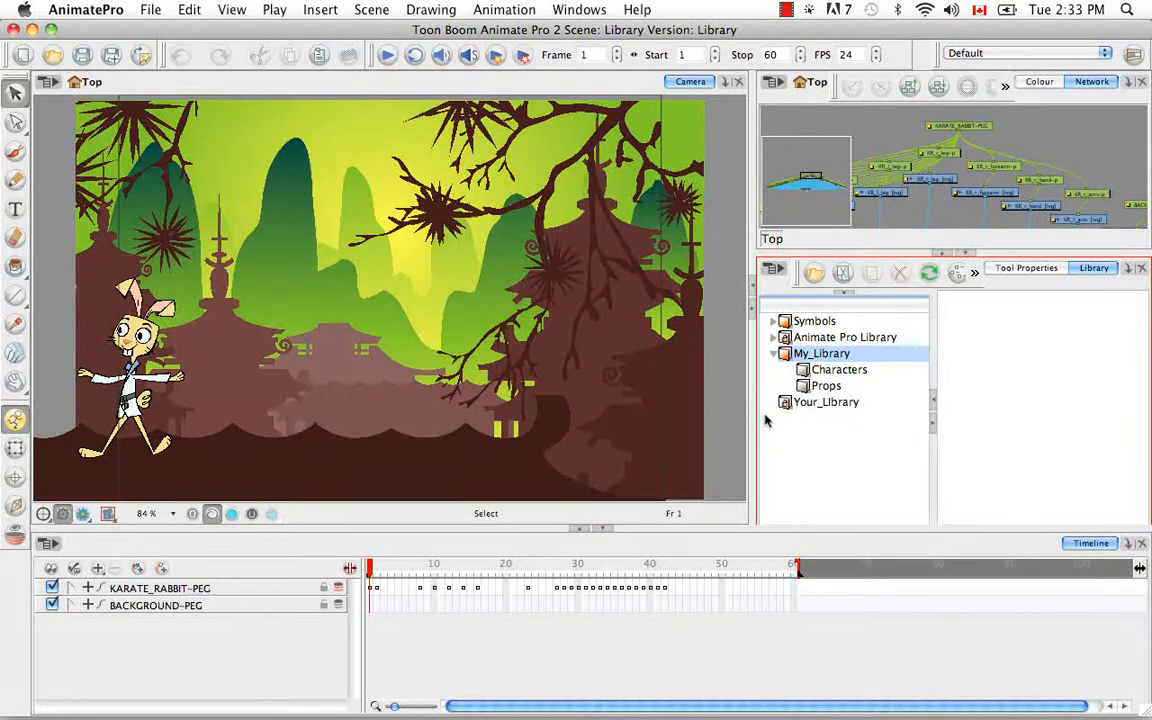
click(830, 373)
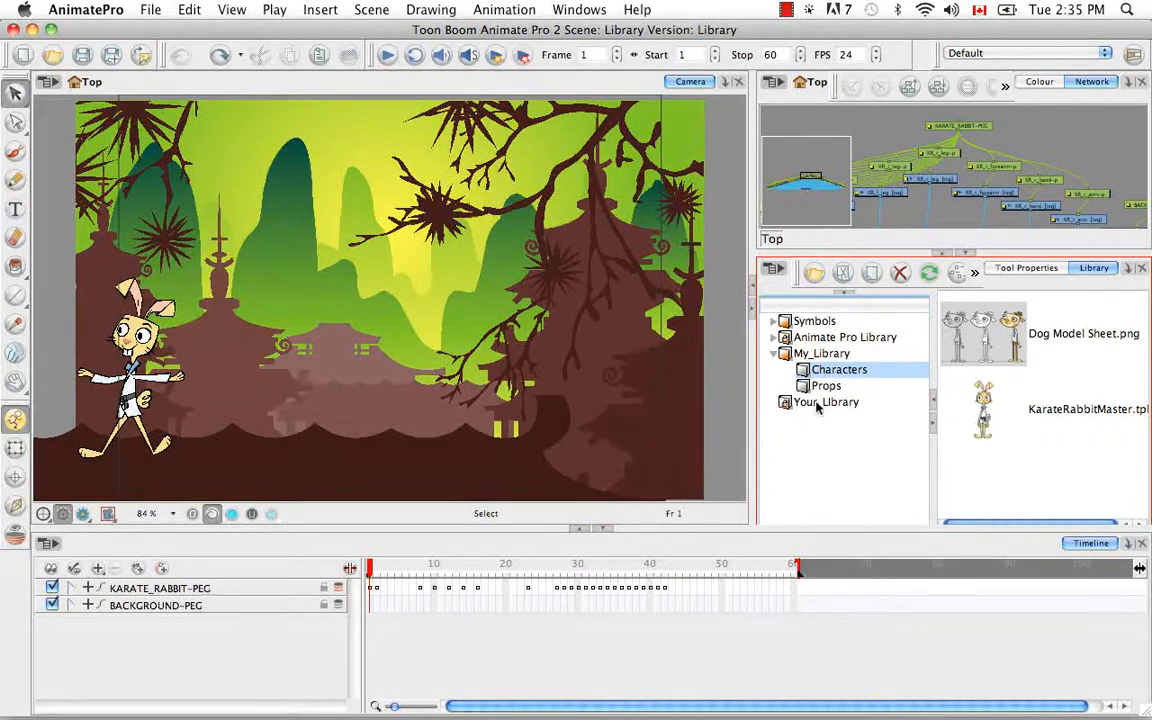
Store the KARATE_RABBIT-PEG layer as a template in the Characters folder, named KR_Cartwheel.tpl
click(170, 590)
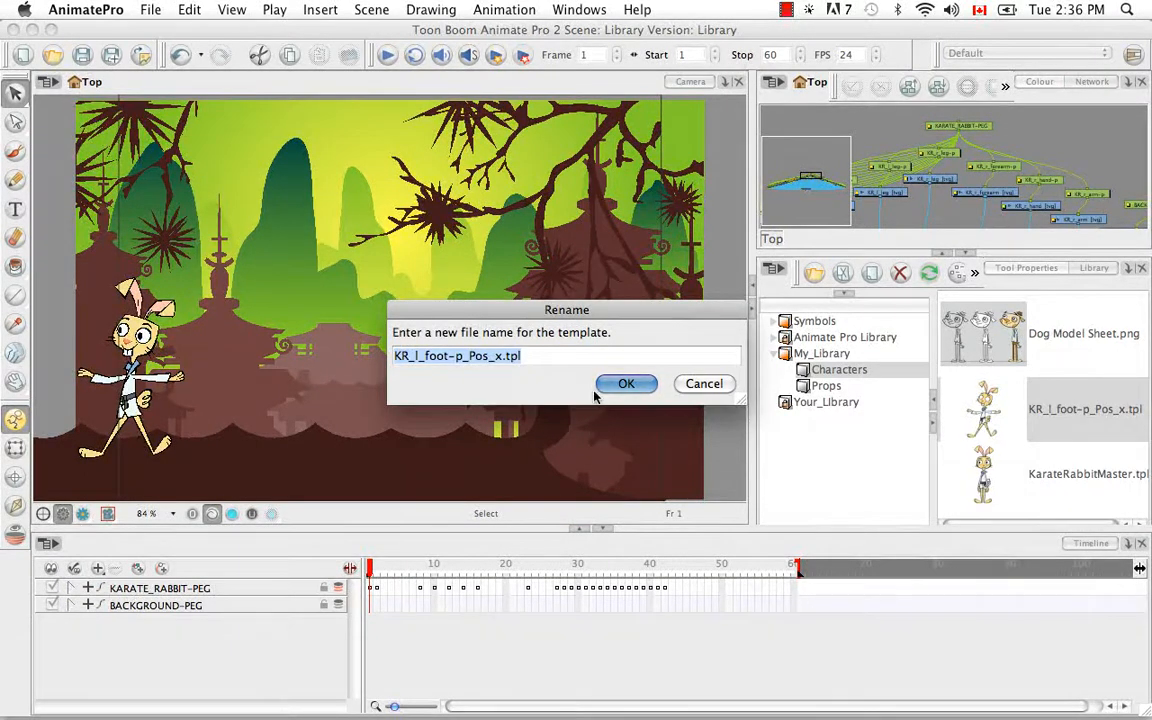
key(Left)
key(Left)
key(Left)
key(Left)
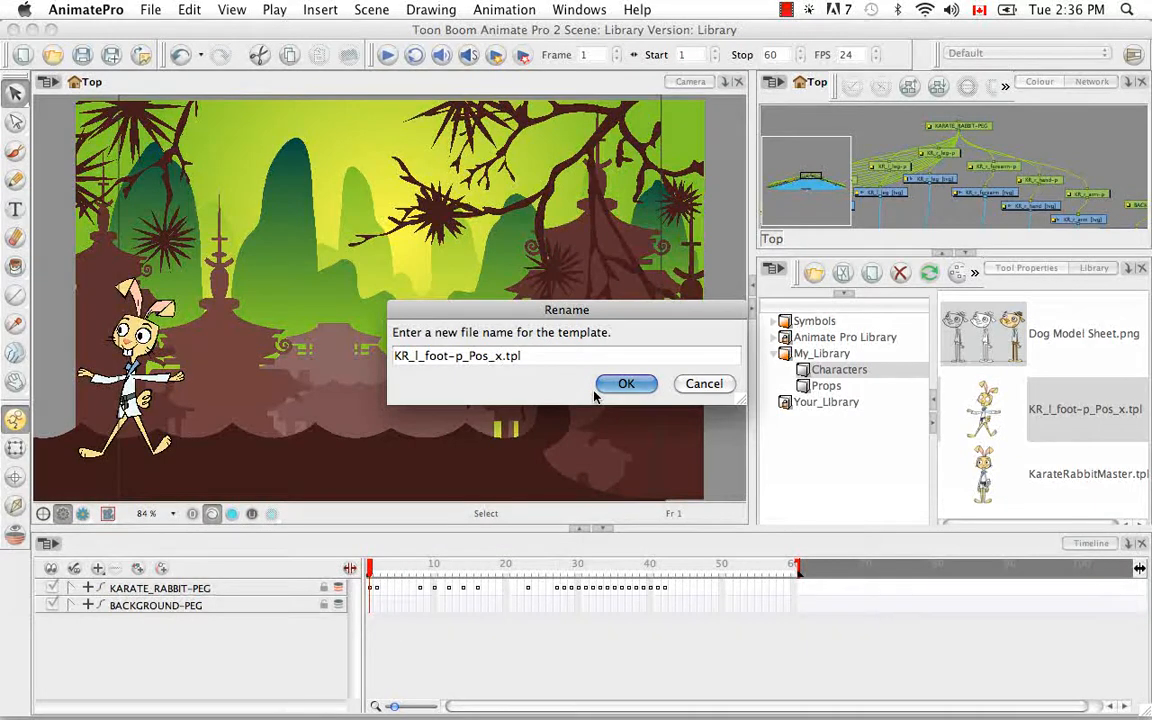
key(BackSpace)
key(BackSpace)
key(BackSpace)
key(BackSpace)
key(BackSpace)
key(BackSpace)
key(BackSpace)
key(BackSpace)
key(BackSpace)
key(BackSpace)
key(BackSpace)
key(BackSpace)
key(BackSpace)
key(BackSpace)
text(Cart)
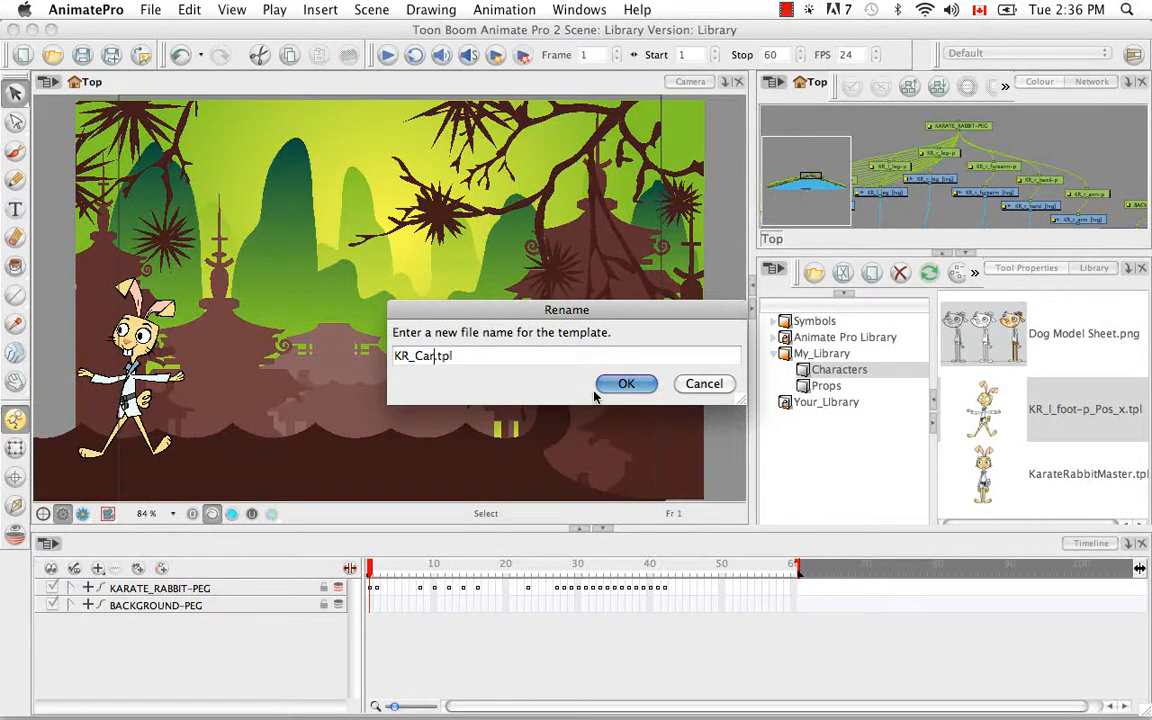
text(wheel)
click(626, 384)
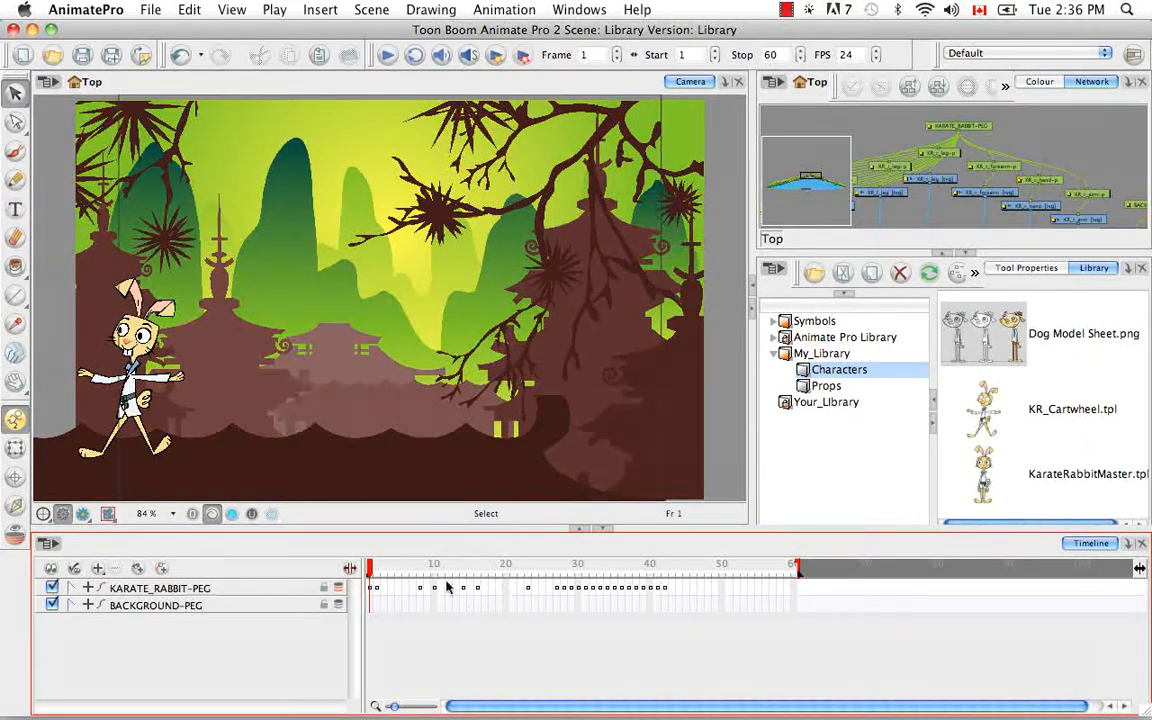
Store KARATE_RABBIT-PEG's frames from frame 20 through its last keyframe as a new template in the Characters folder
drag(370, 568, 507, 570)
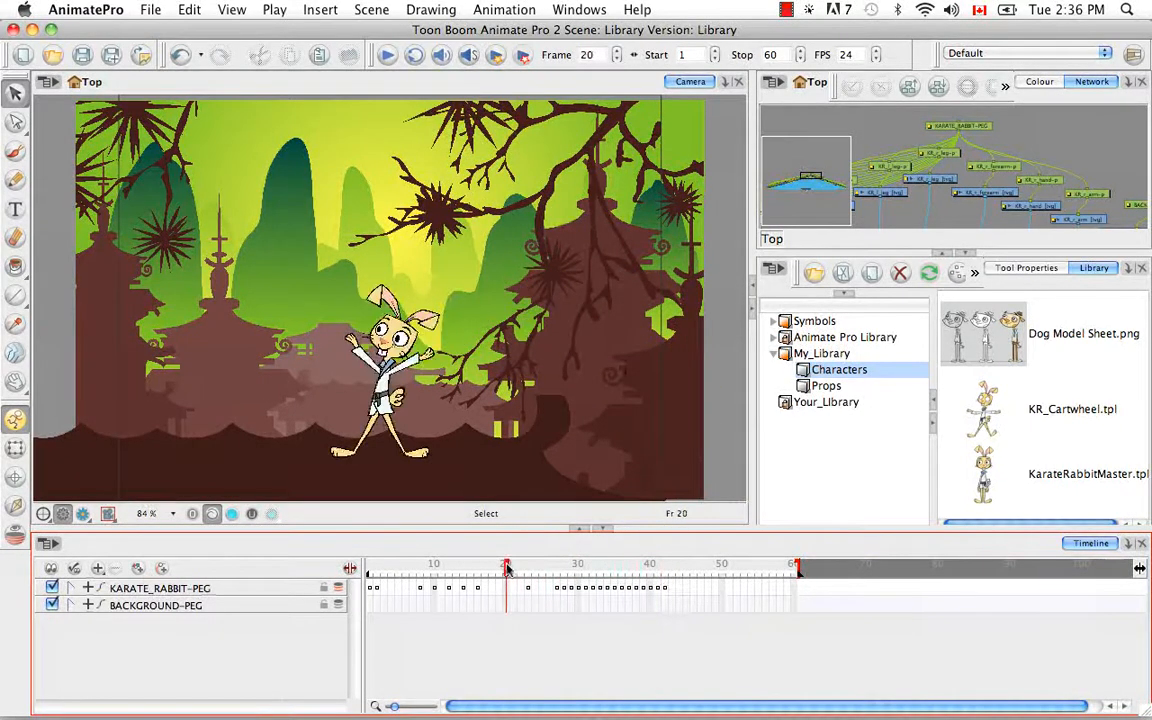
click(505, 590)
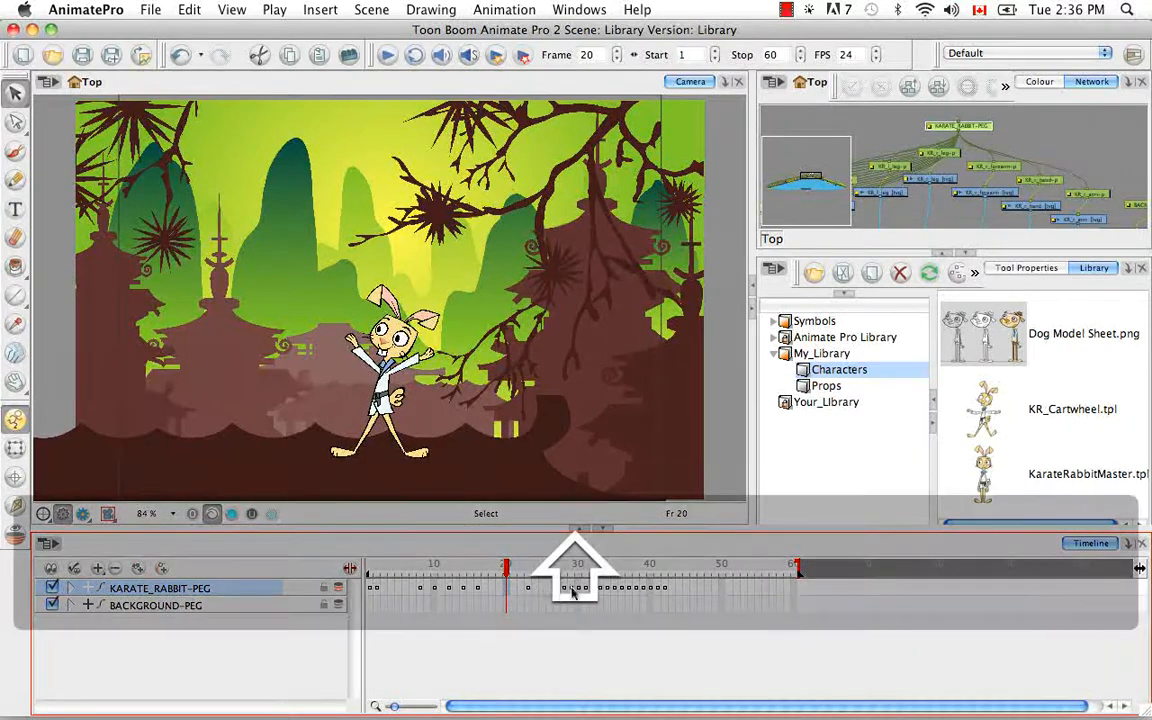
shift+click(665, 590)
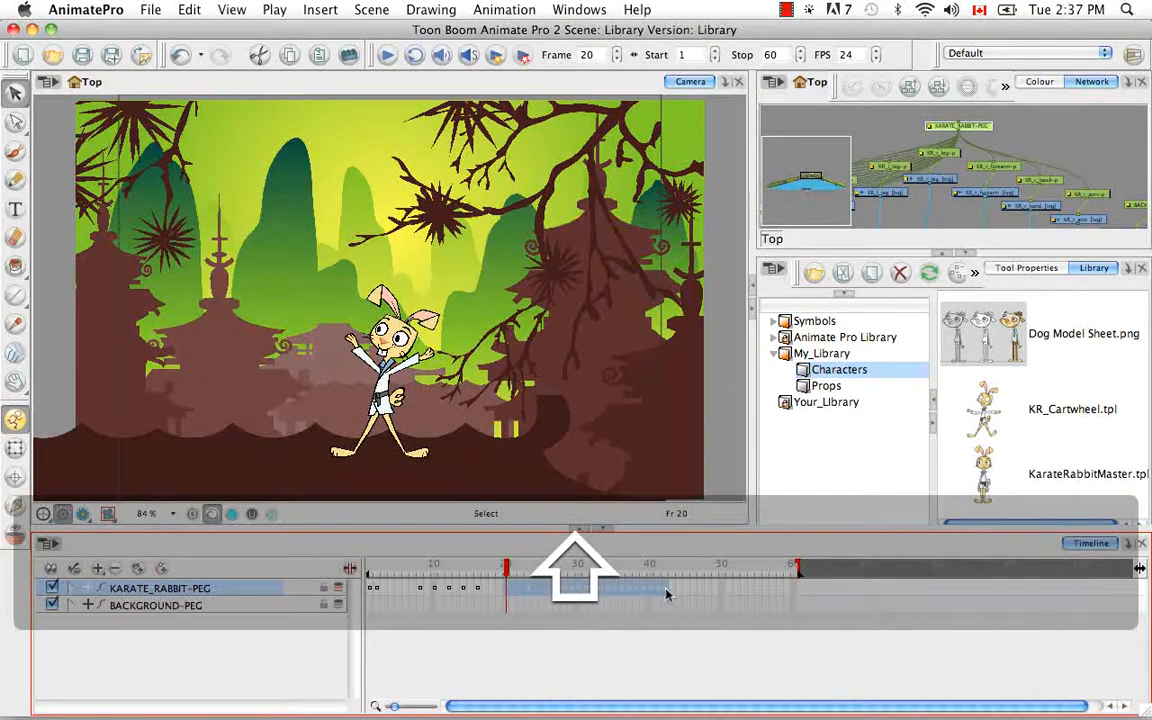
drag(605, 588, 807, 372)
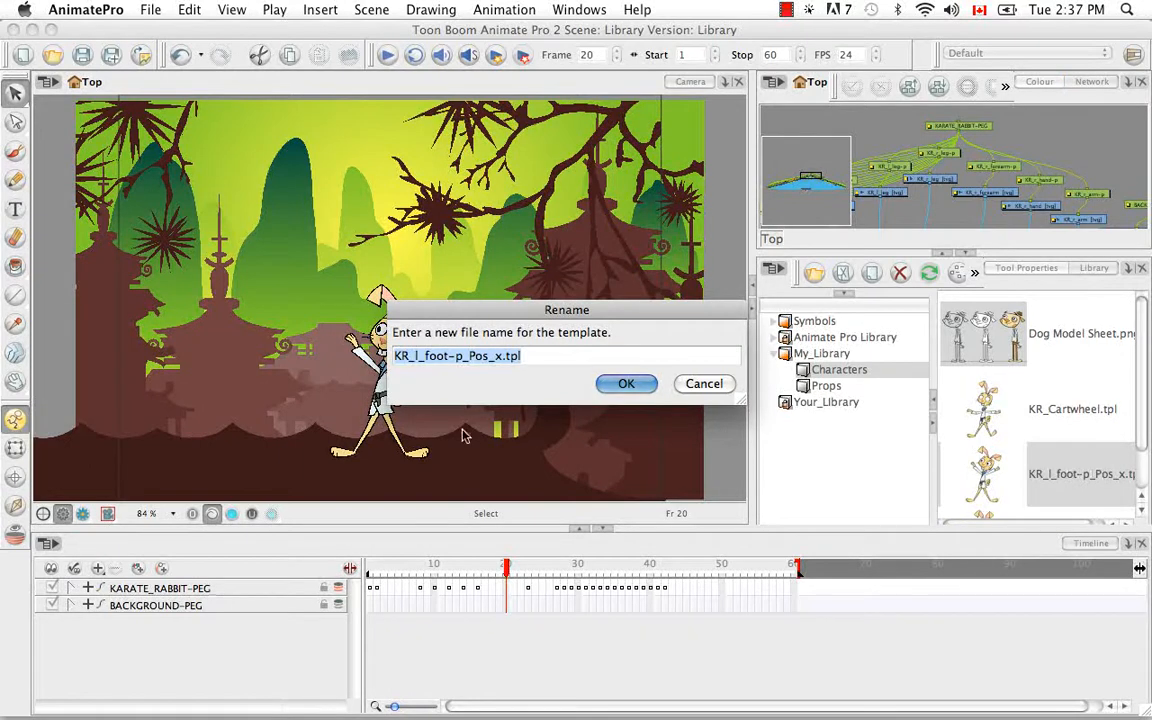
Name the new frame-range template KR_Jump.tpl
click(508, 357)
key(Left)
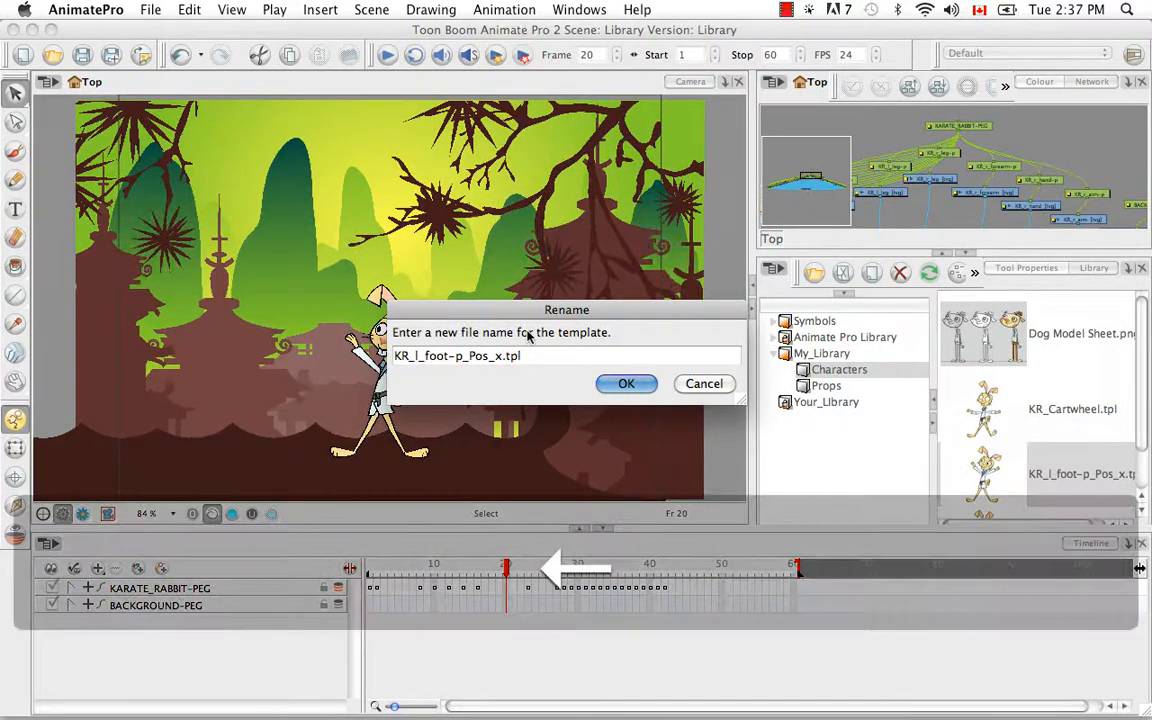
key(BackSpace)
key(BackSpace)
key(BackSpace)
key(BackSpace)
key(BackSpace)
key(BackSpace)
key(BackSpace)
key(BackSpace)
key(BackSpace)
key(BackSpace)
key(BackSpace)
key(BackSpace)
key(BackSpace)
key(BackSpace)
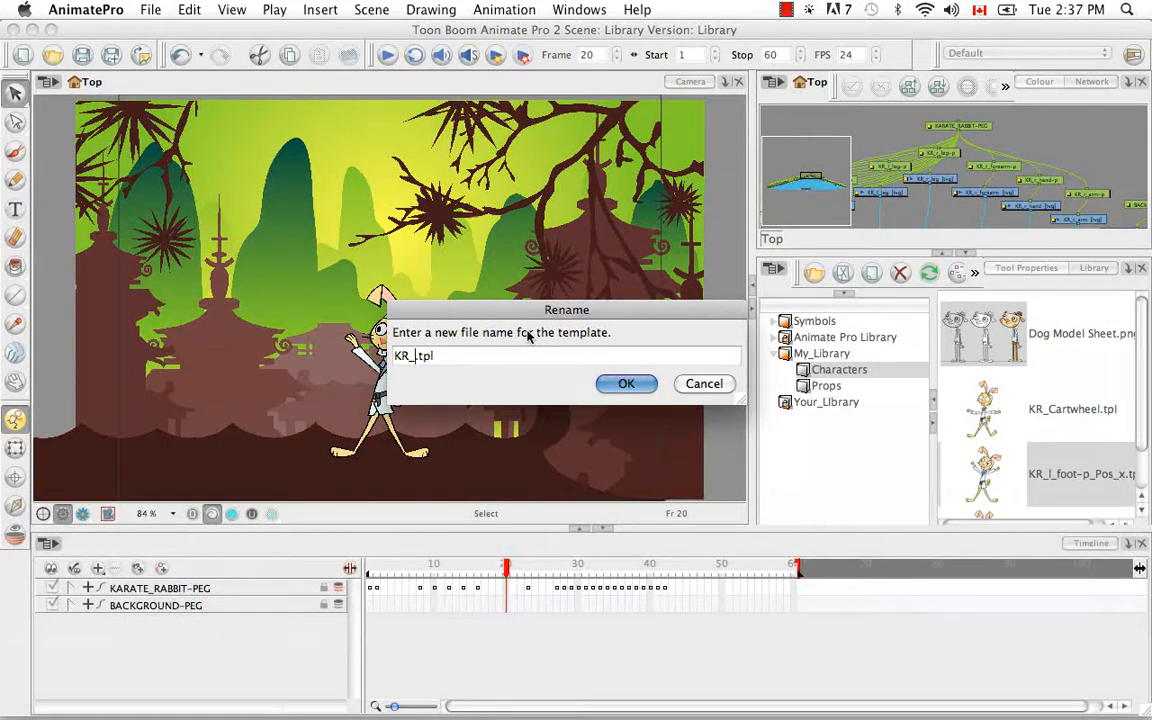
text(Jump)
click(626, 383)
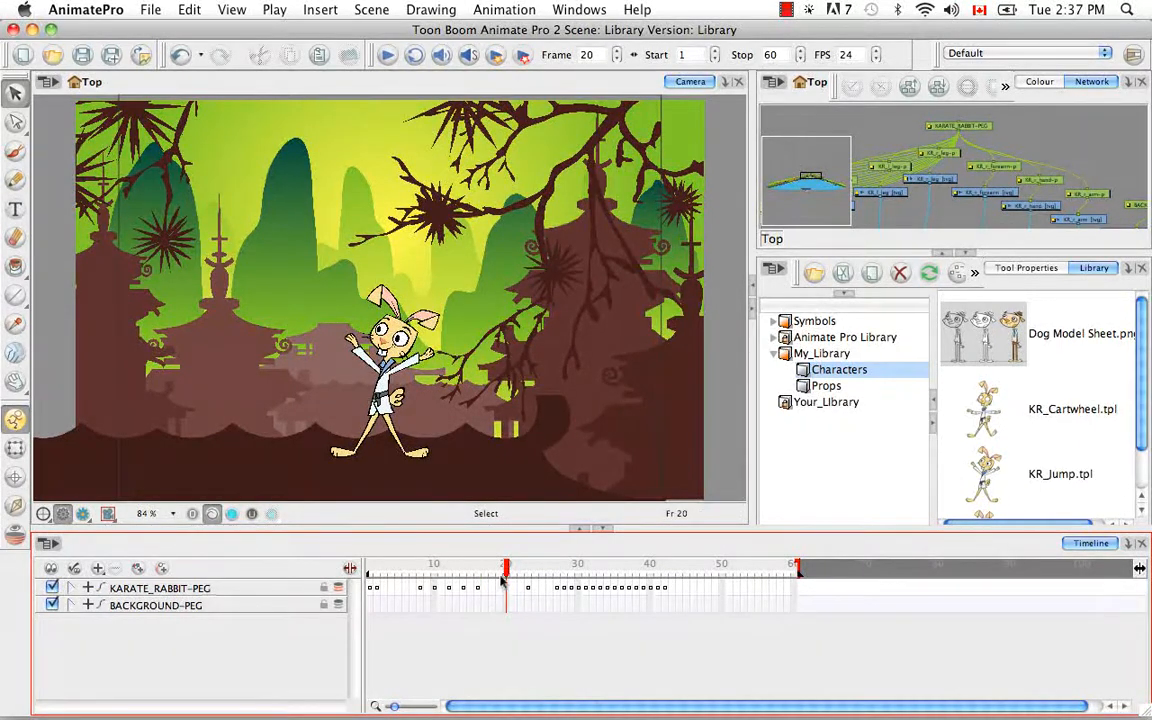
Store KARATE_RABBIT-PEG's key pose at frame 23 as a template in the Characters folder, named KR_CrouchedStance_KP.tpl
drag(507, 570, 528, 571)
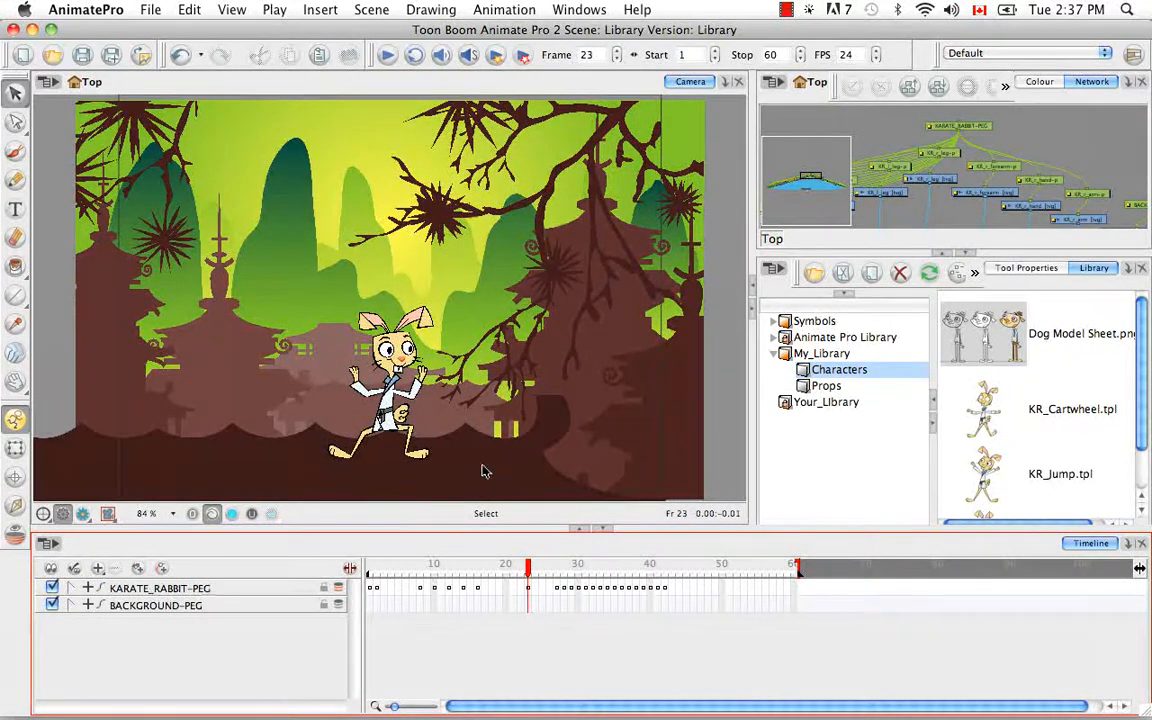
click(529, 592)
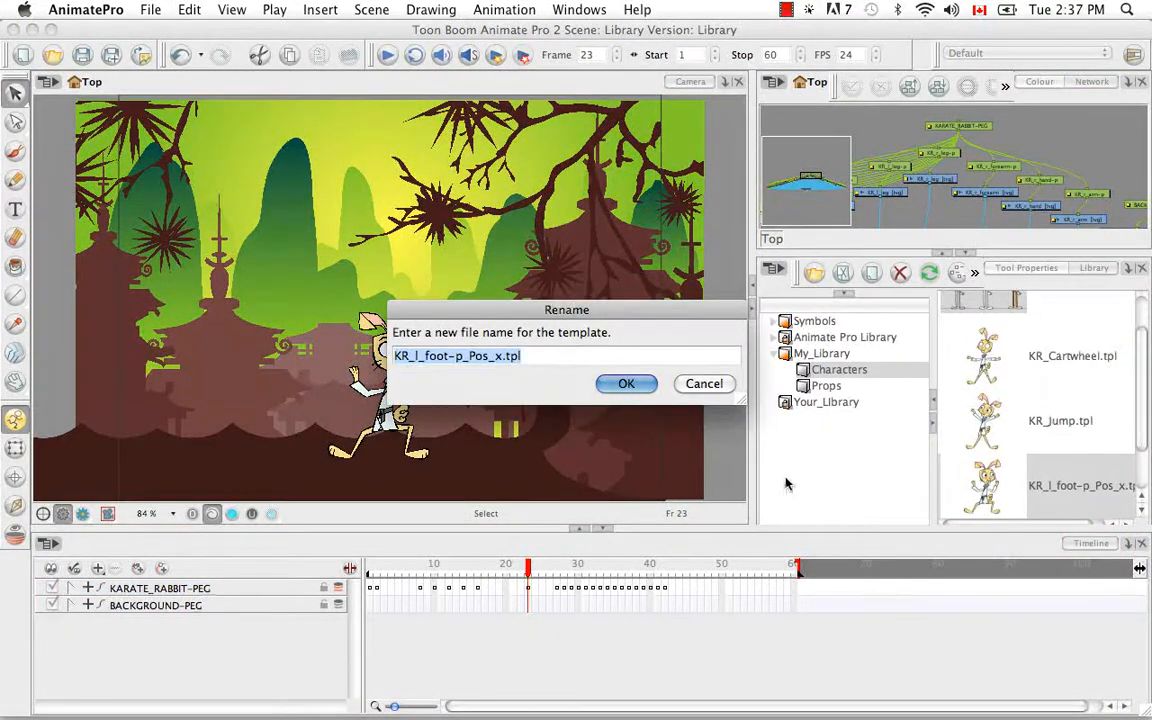
key(Left)
key(Left)
key(Left)
key(Left)
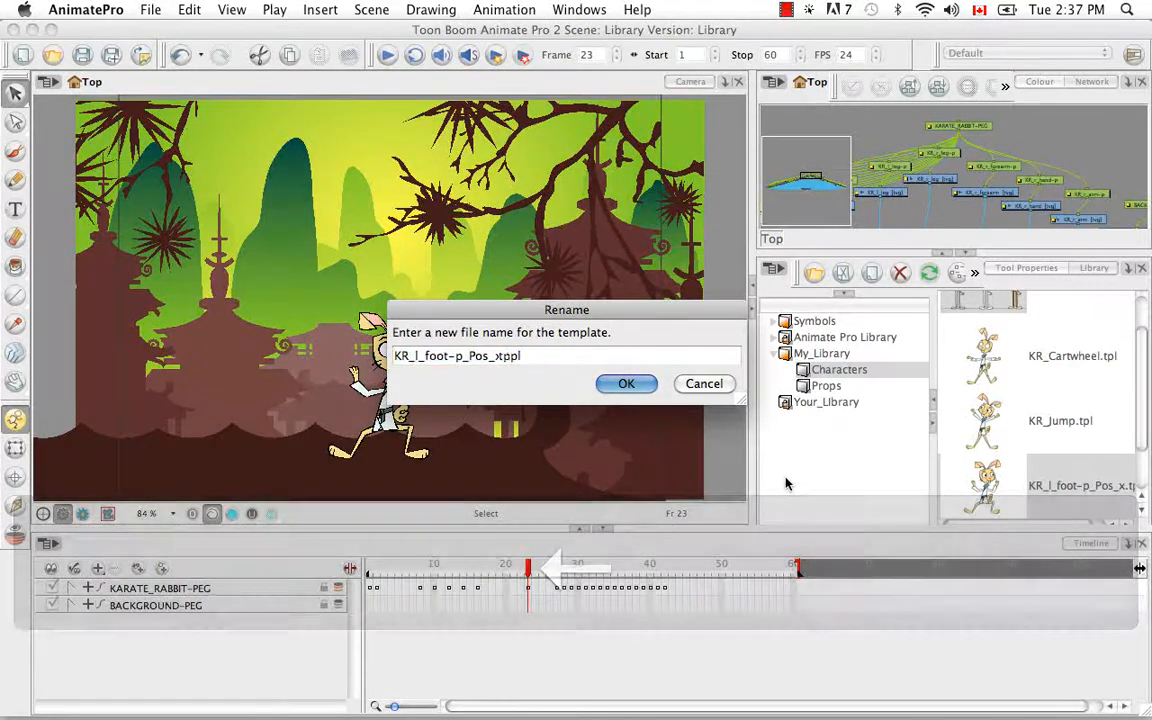
key(BackSpace)
key(BackSpace)
key(BackSpace)
key(BackSpace)
key(BackSpace)
key(BackSpace)
key(BackSpace)
key(BackSpace)
key(BackSpace)
key(BackSpace)
key(BackSpace)
key(BackSpace)
key(BackSpace)
key(BackSpace)
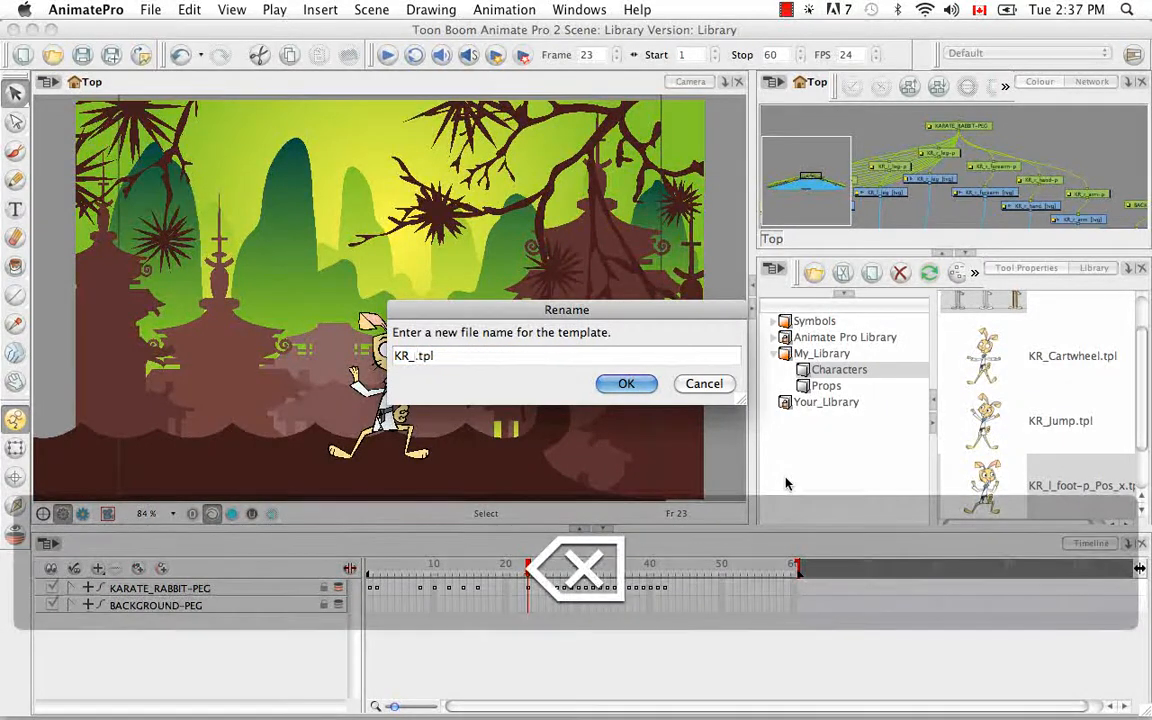
text(Crouch)
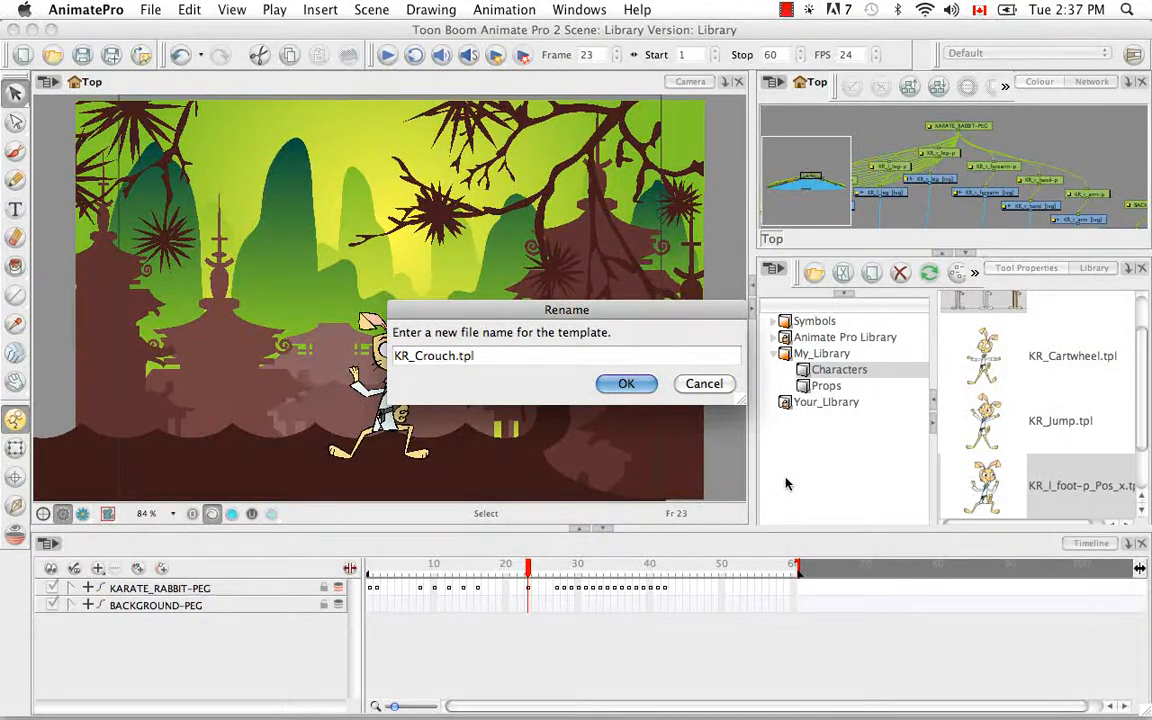
text(edStance_KP)
click(630, 385)
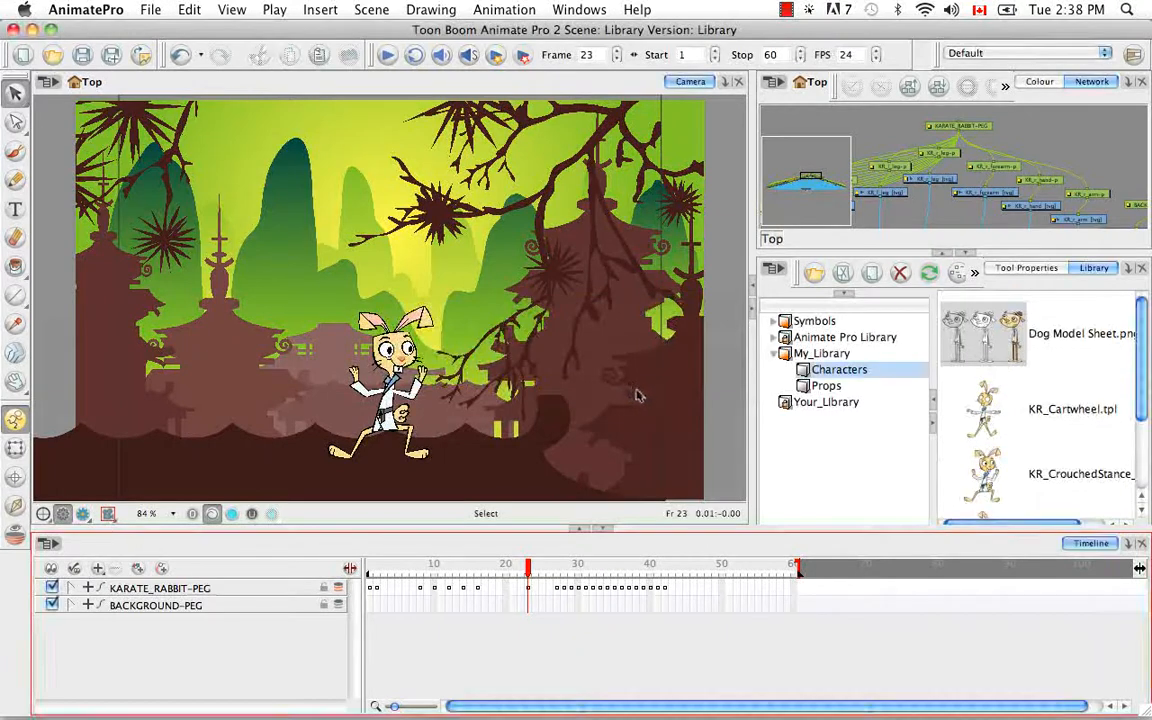
Compare the stored cartwheel and crouched stance templates with the rabbit's poses at frames 1, 42 and 23
drag(1140, 368, 1148, 408)
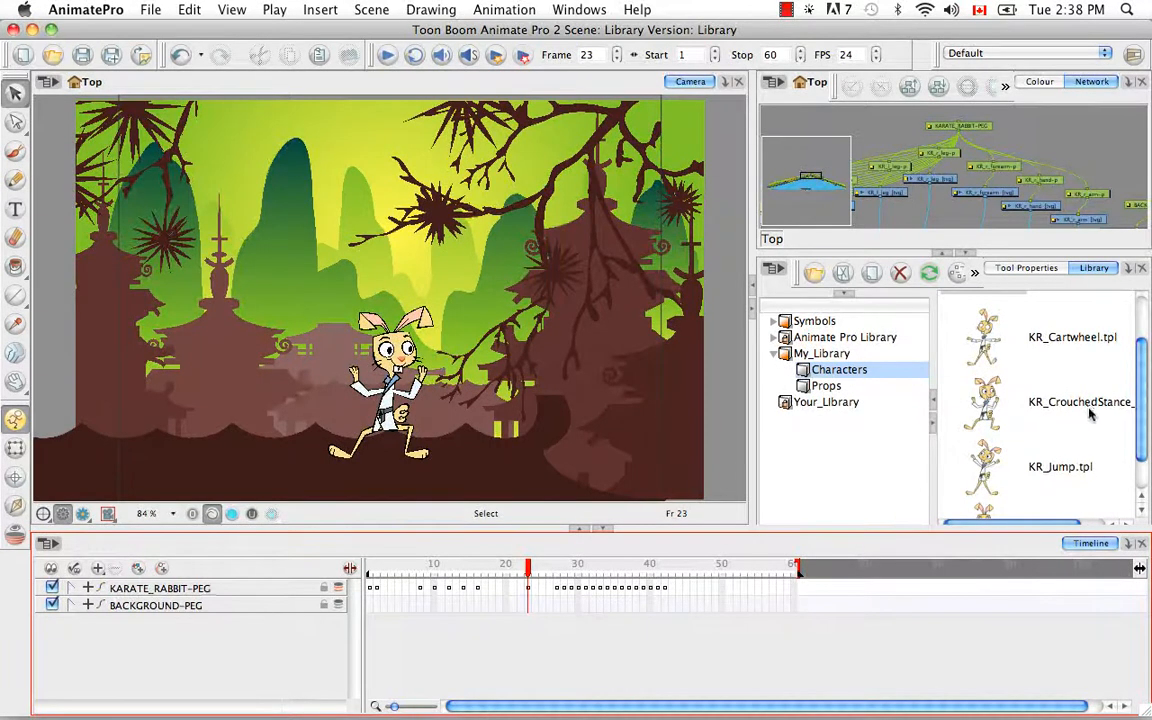
click(1069, 338)
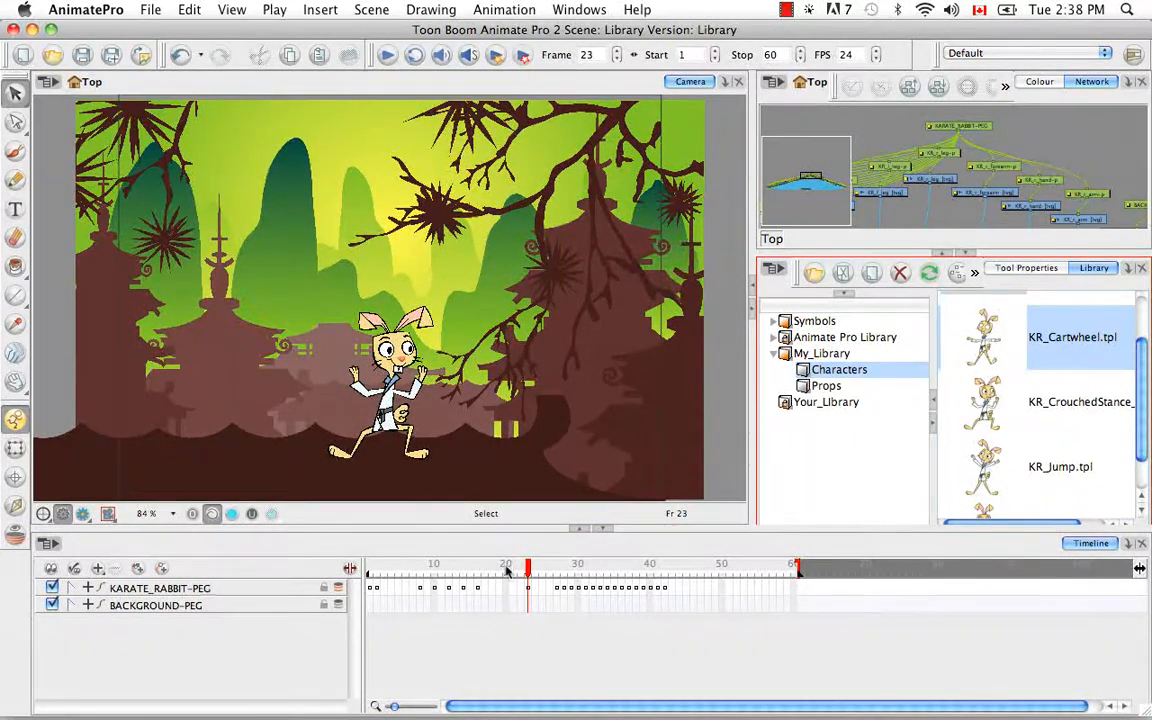
click(362, 566)
mouse_move(360, 566)
mouse_down()
mouse_move(672, 565)
mouse_move(735, 545)
mouse_move(347, 552)
mouse_up()
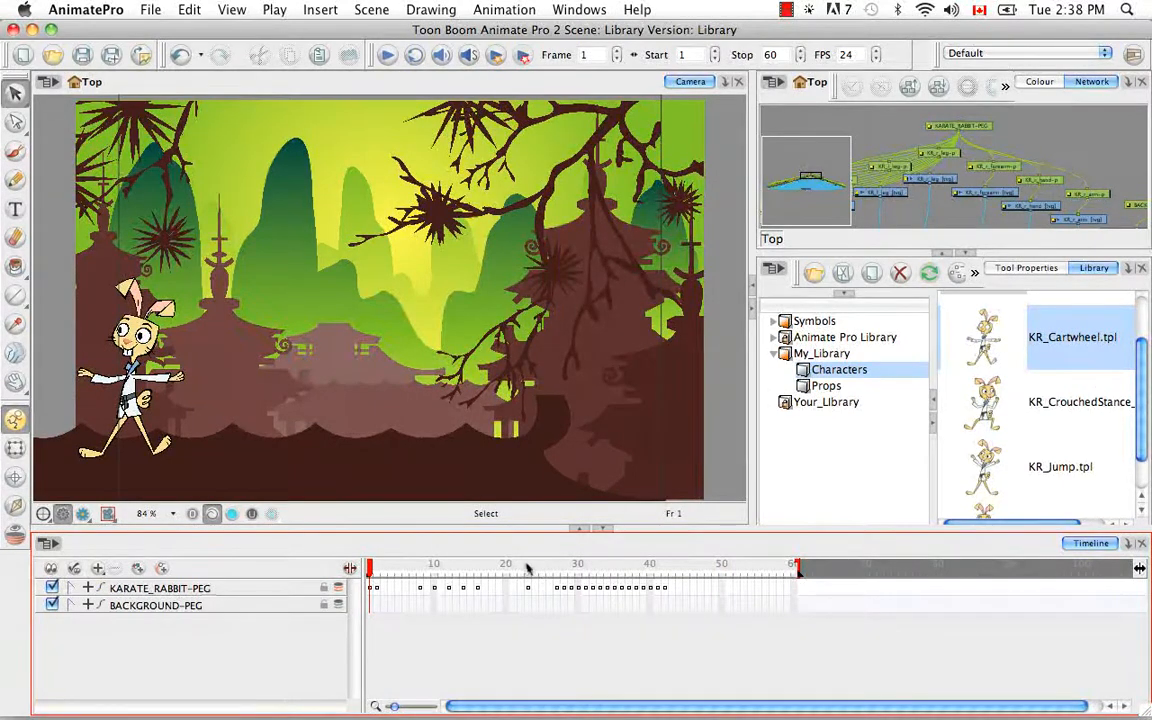
drag(527, 568, 664, 555)
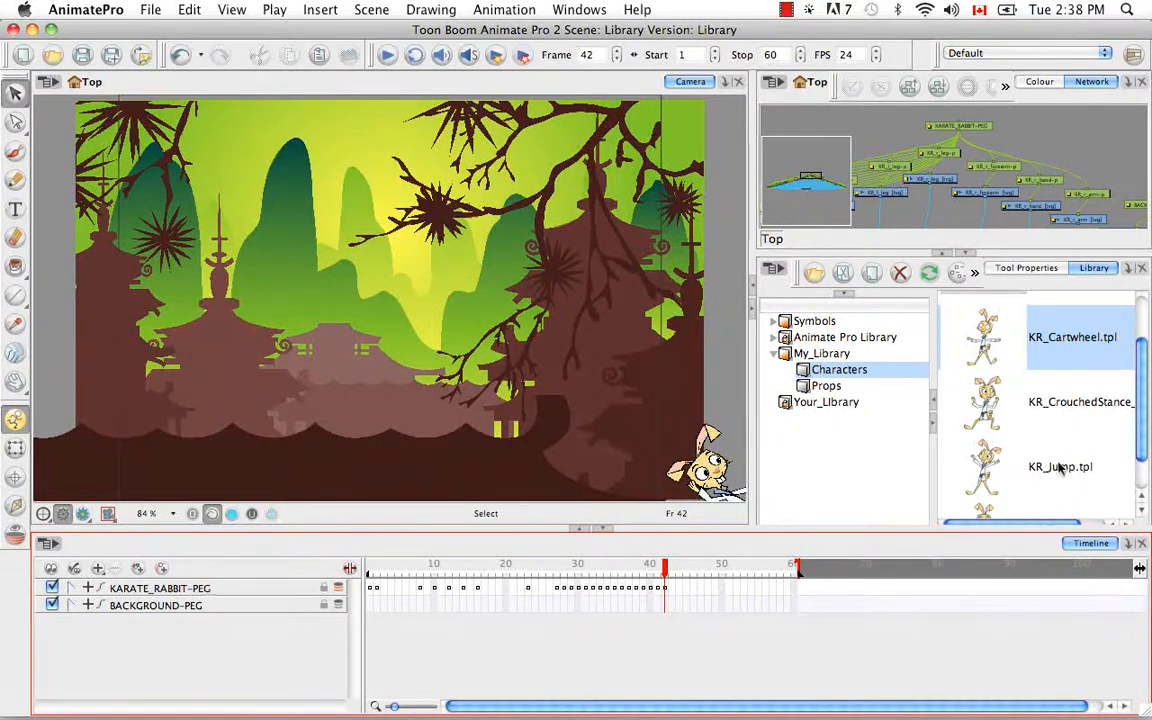
click(962, 372)
drag(588, 566, 527, 566)
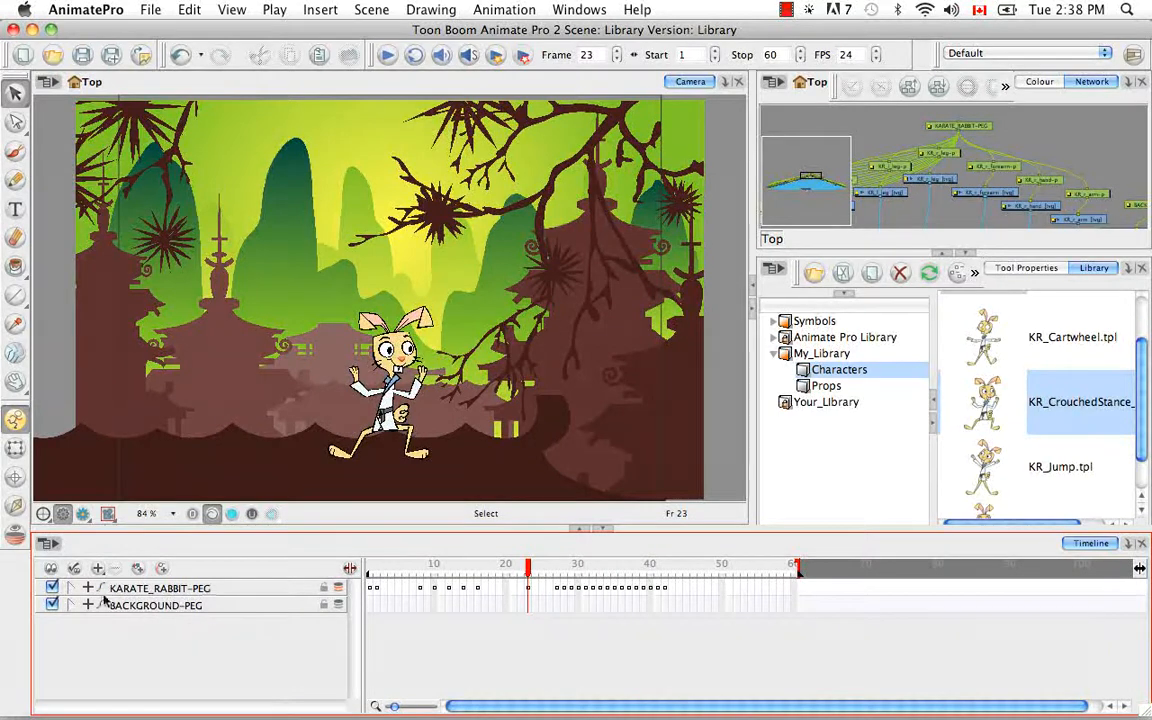
Expand KARATE_RABBIT-PEG to examine the keyframes on its child layers, and collapse it again
click(71, 588)
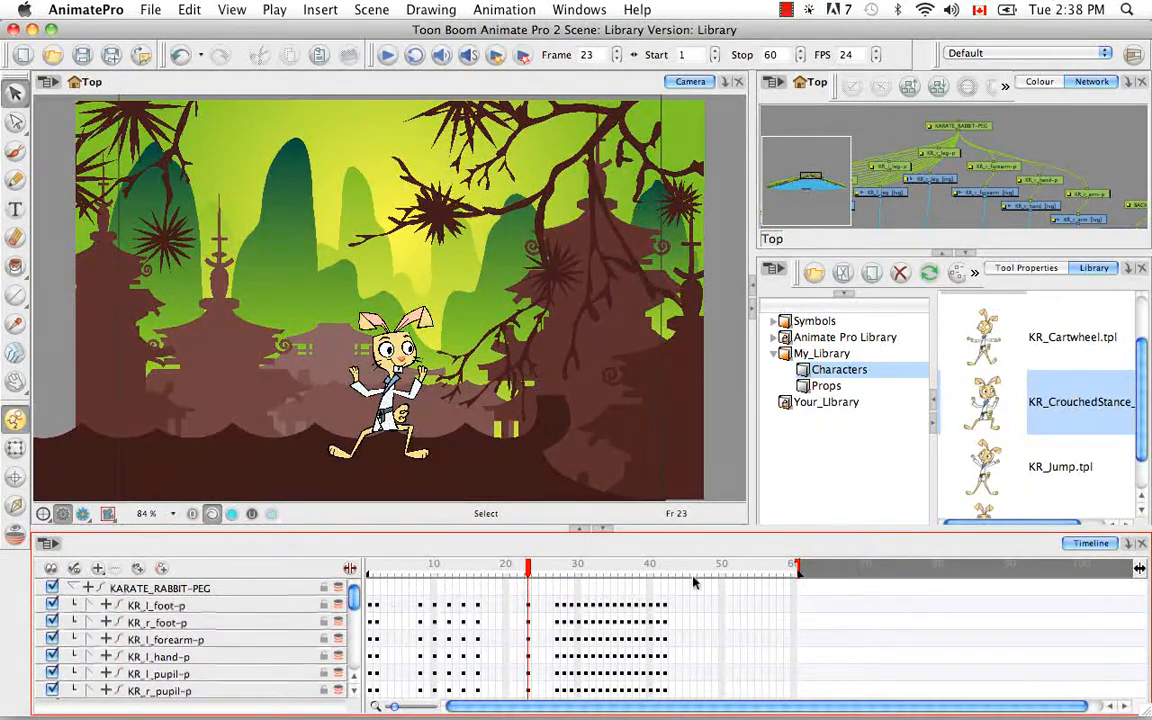
click(72, 588)
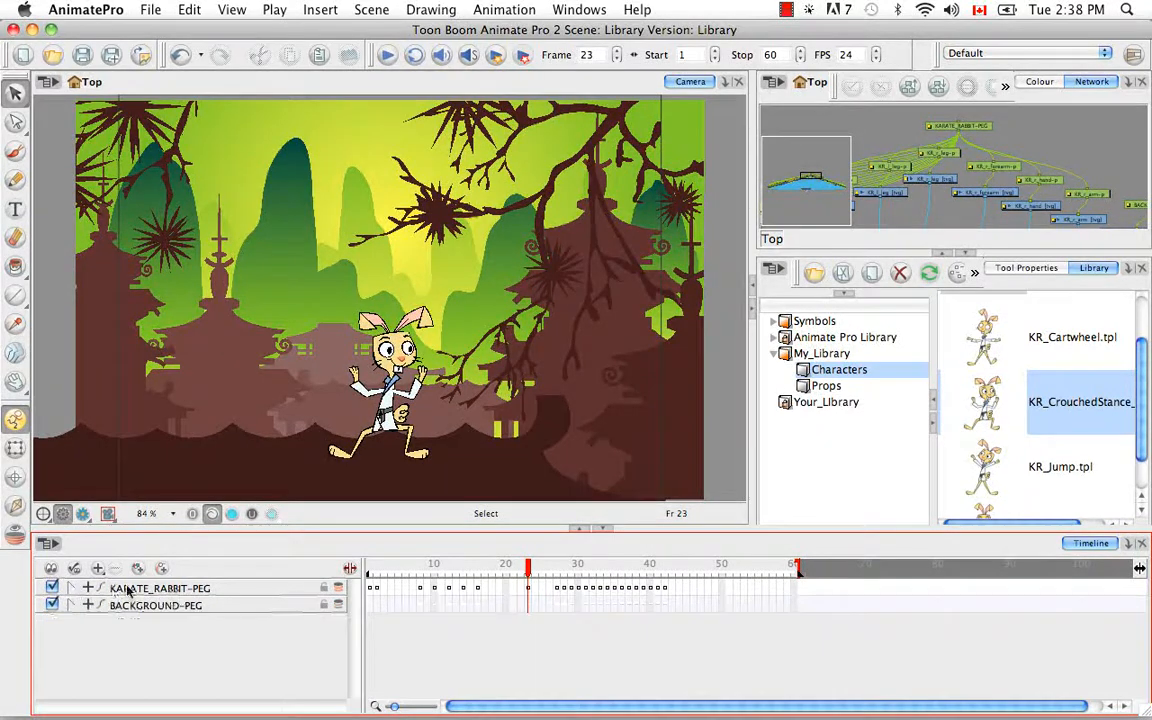
click(72, 588)
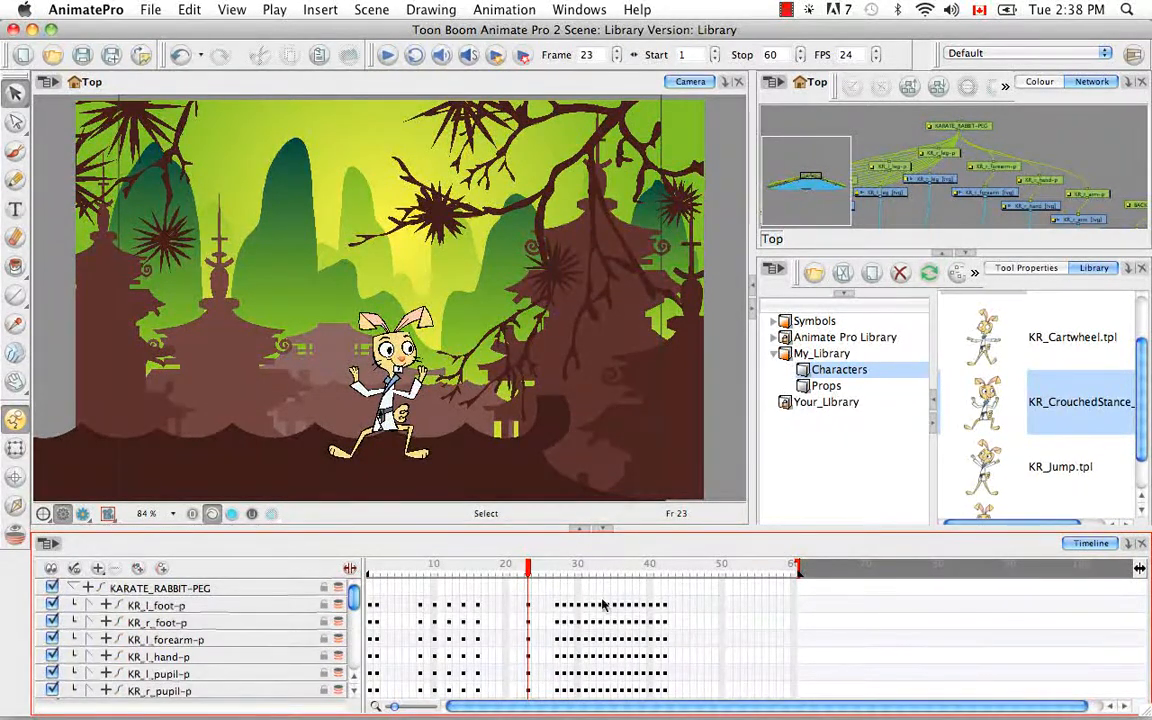
click(74, 588)
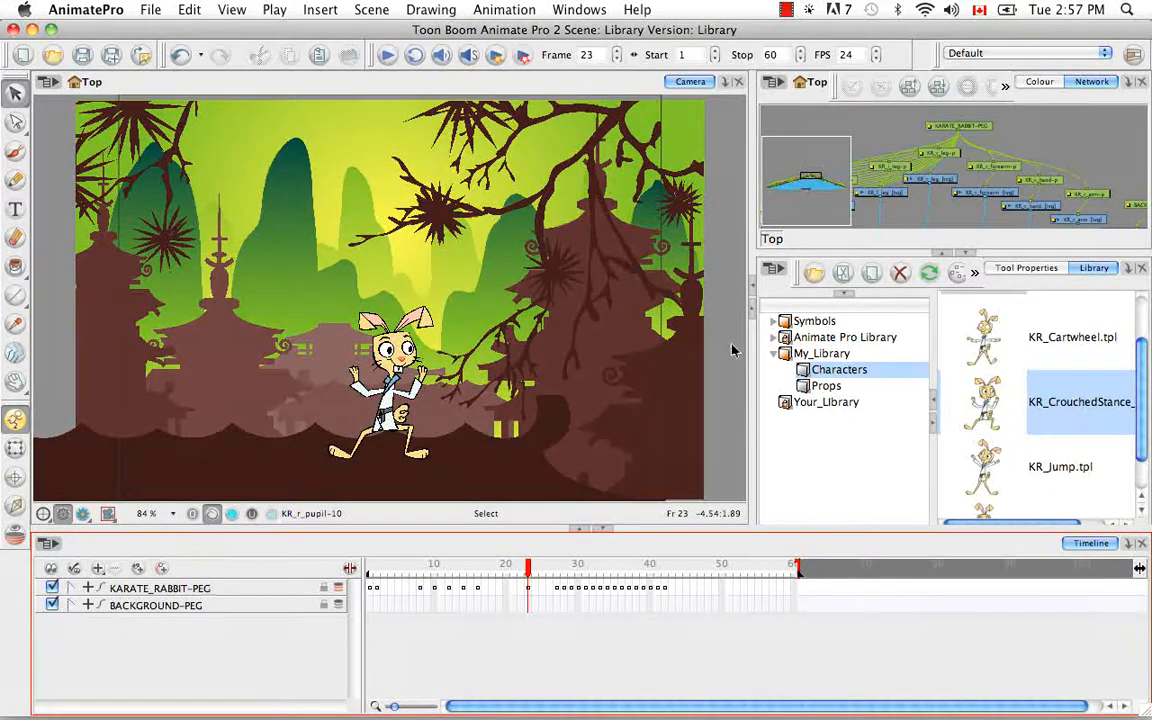
Enlarge the Network view so that it fills the whole workspace
click(1039, 81)
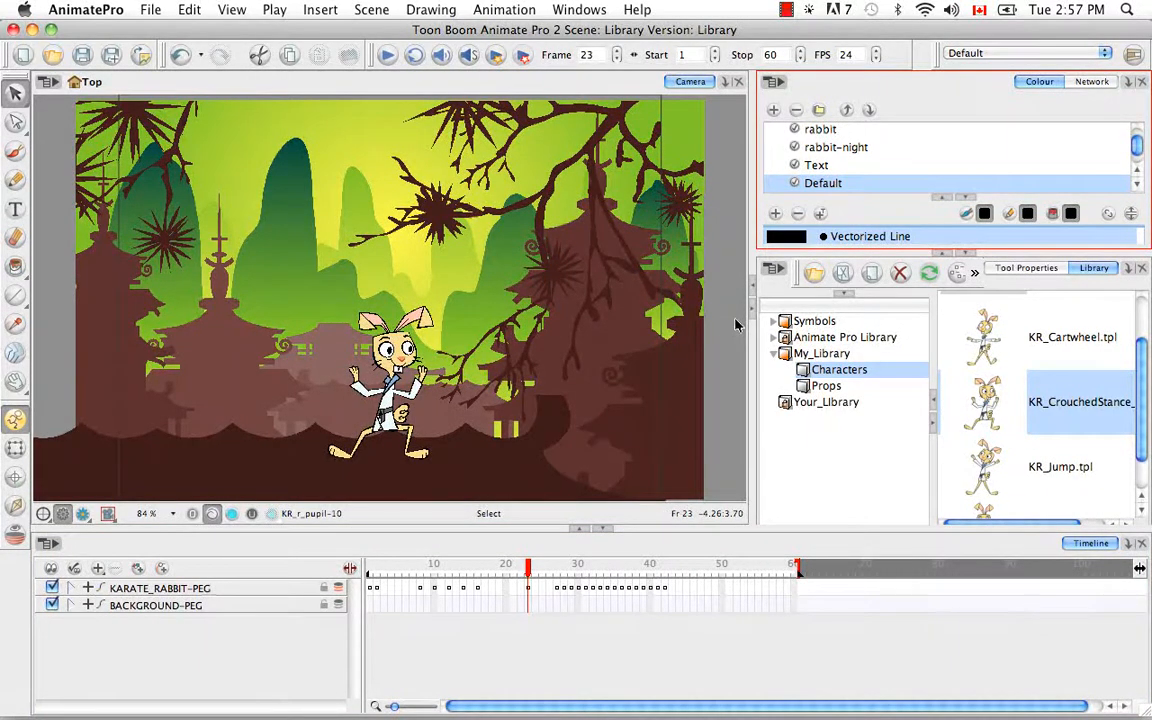
click(1090, 84)
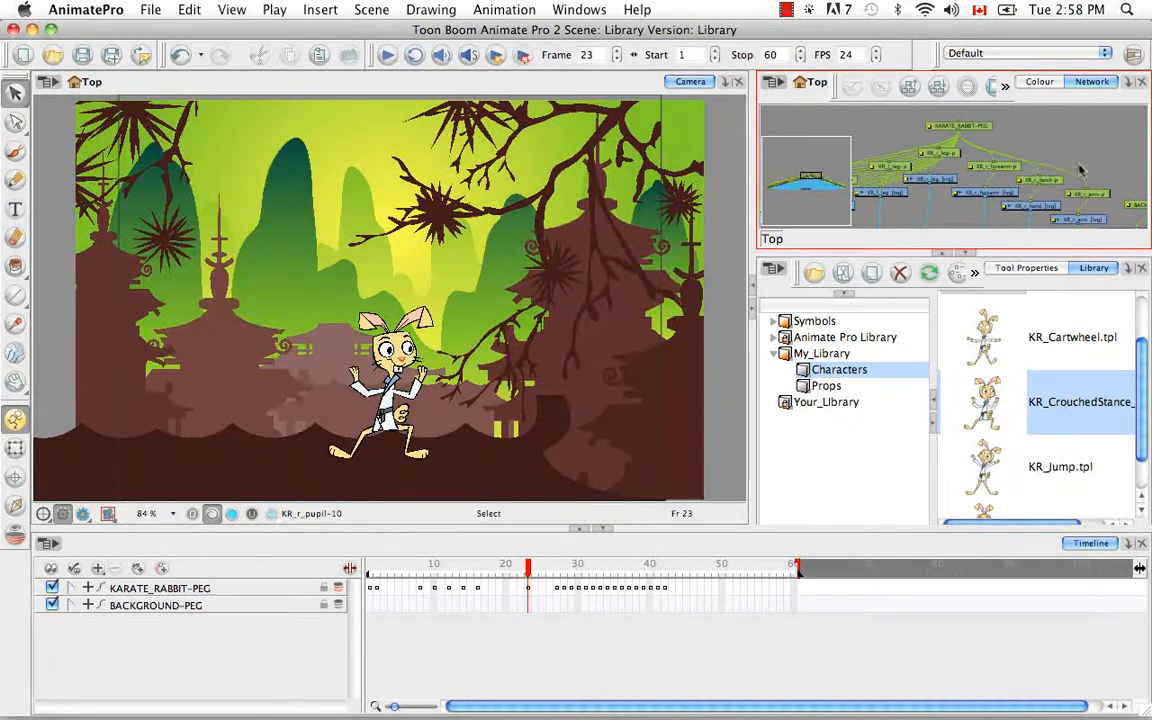
key(super)
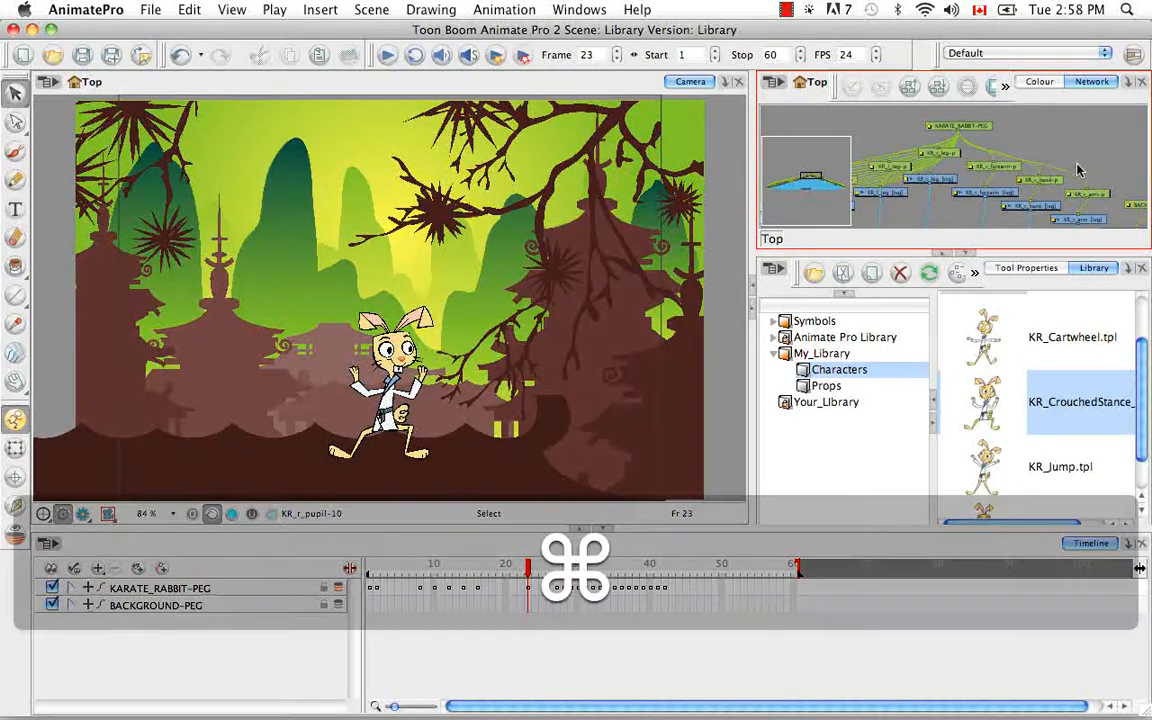
key(super+f)
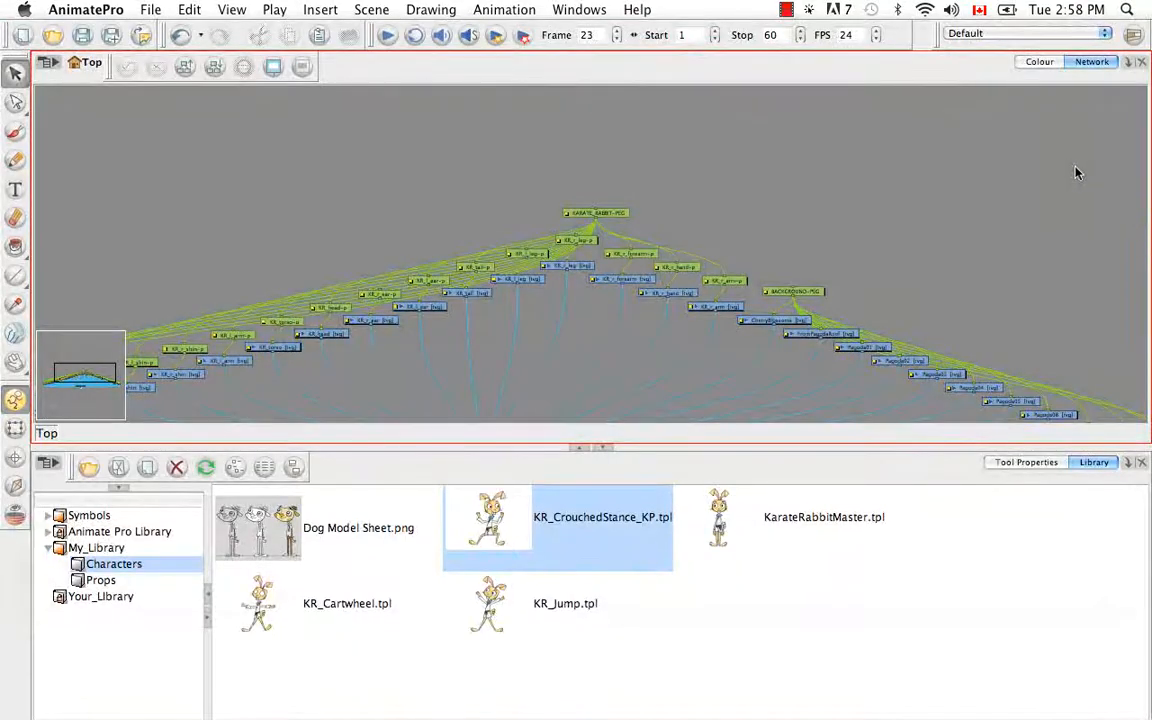
key(super+f)
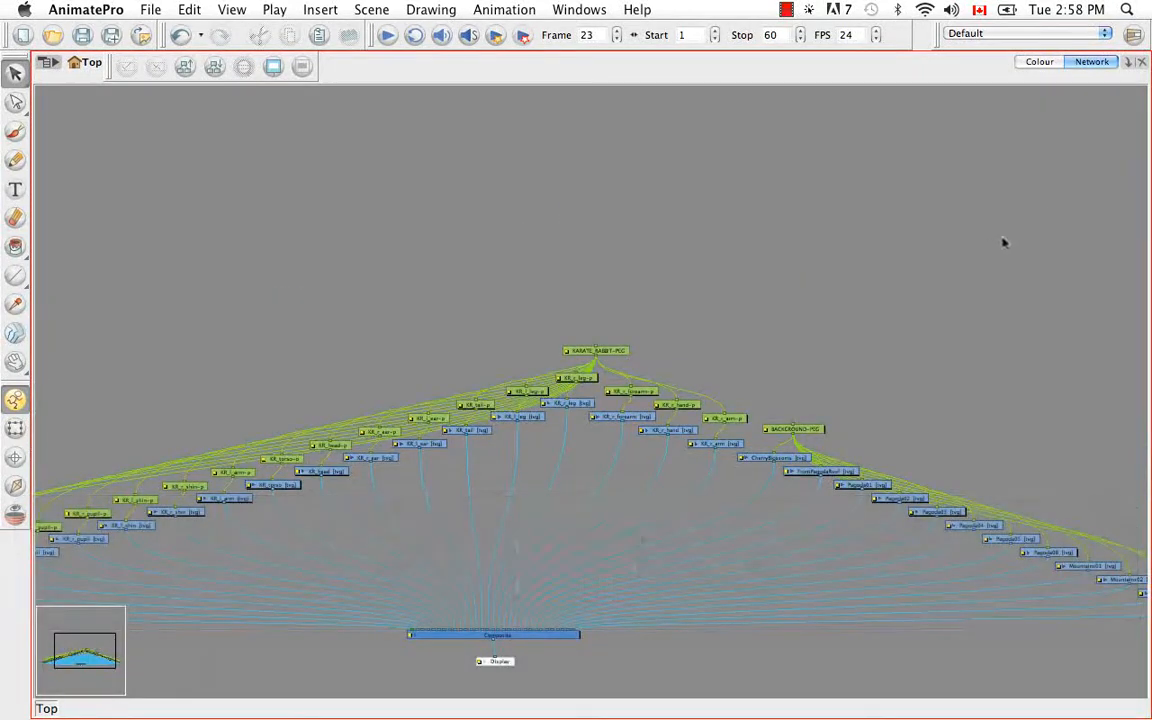
Group BACKGROUND-PEG together with all of its connected background drawing modules, from CherryBlossoms through BG
key(space)
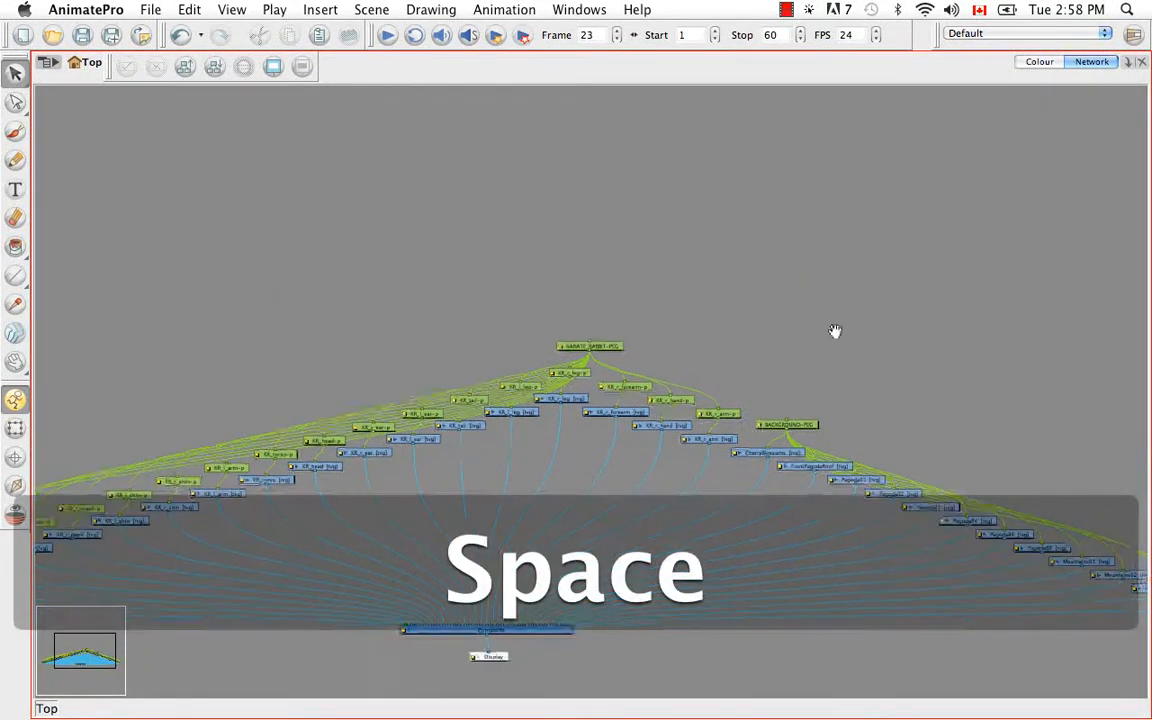
drag(833, 329, 643, 213)
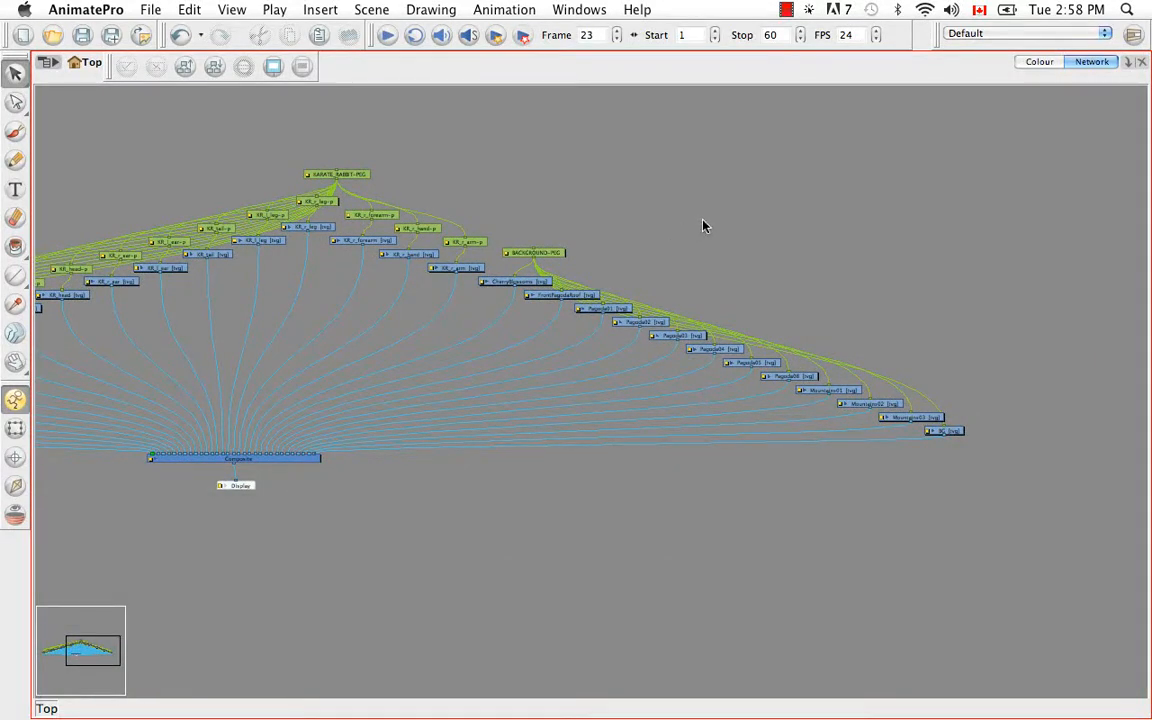
click(549, 255)
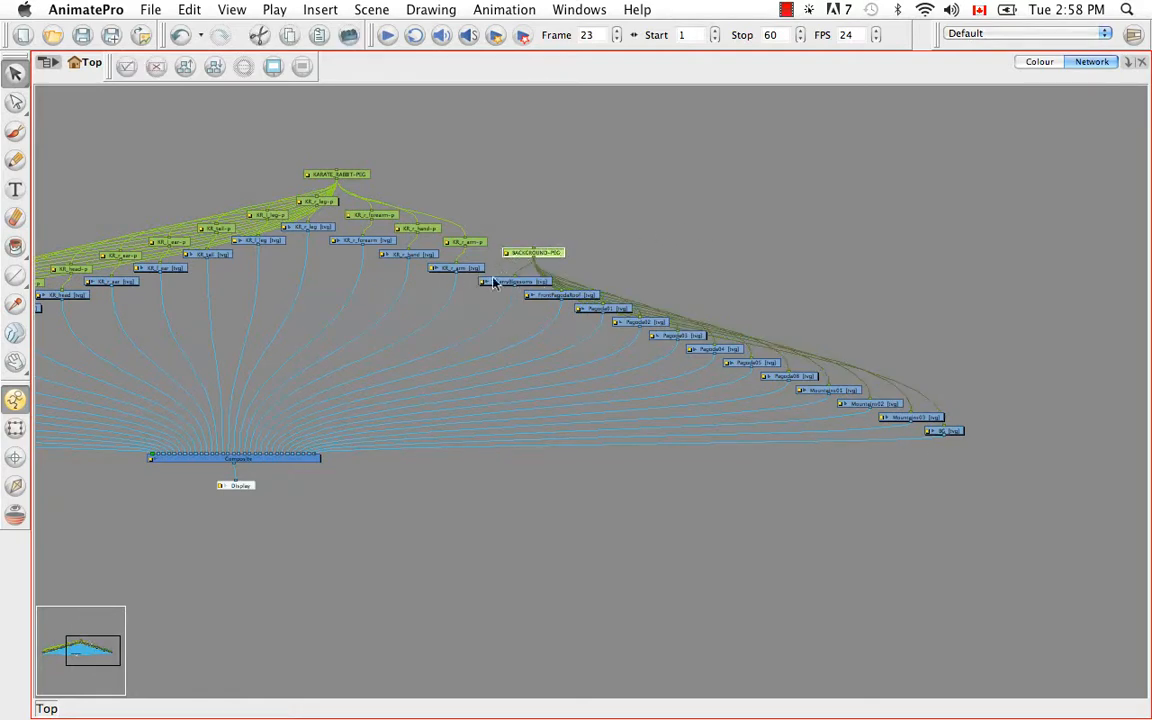
click(546, 210)
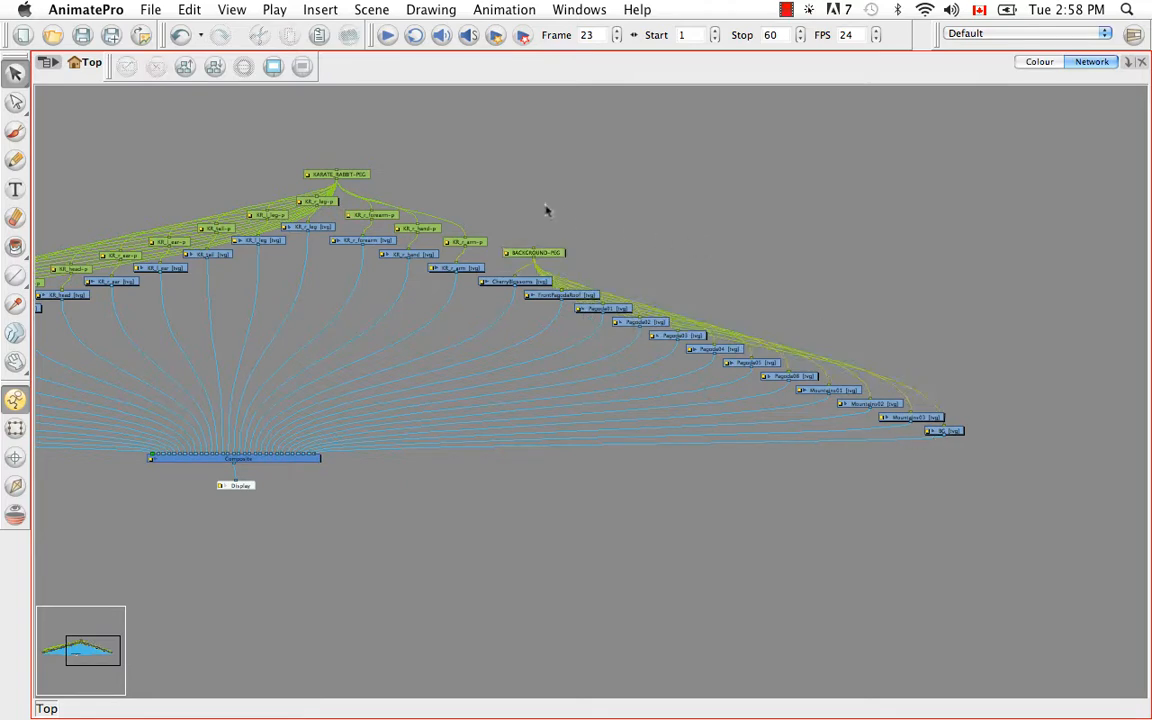
drag(493, 186, 1007, 462)
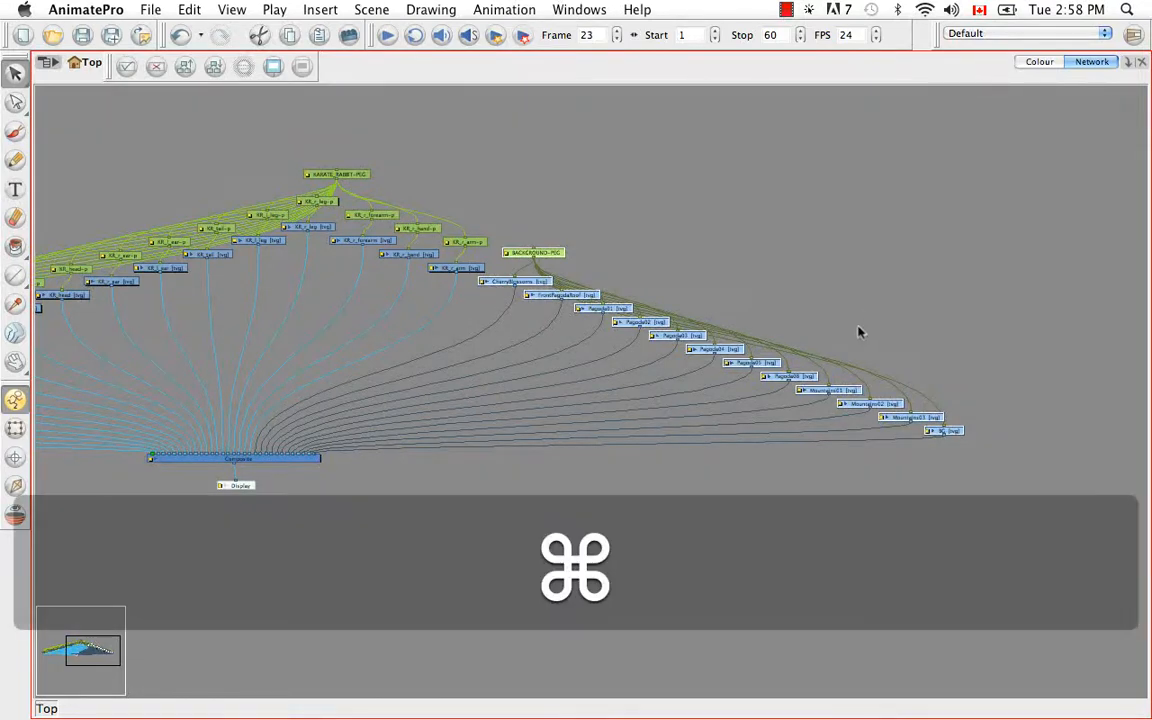
key(super+g)
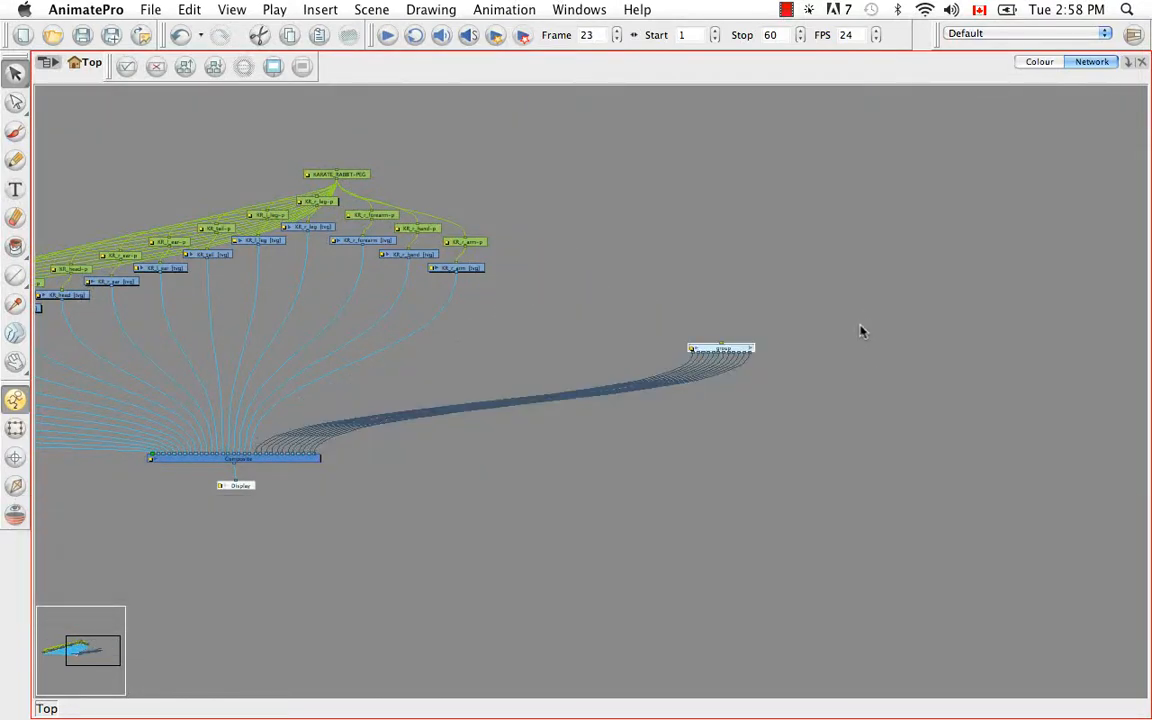
click(712, 445)
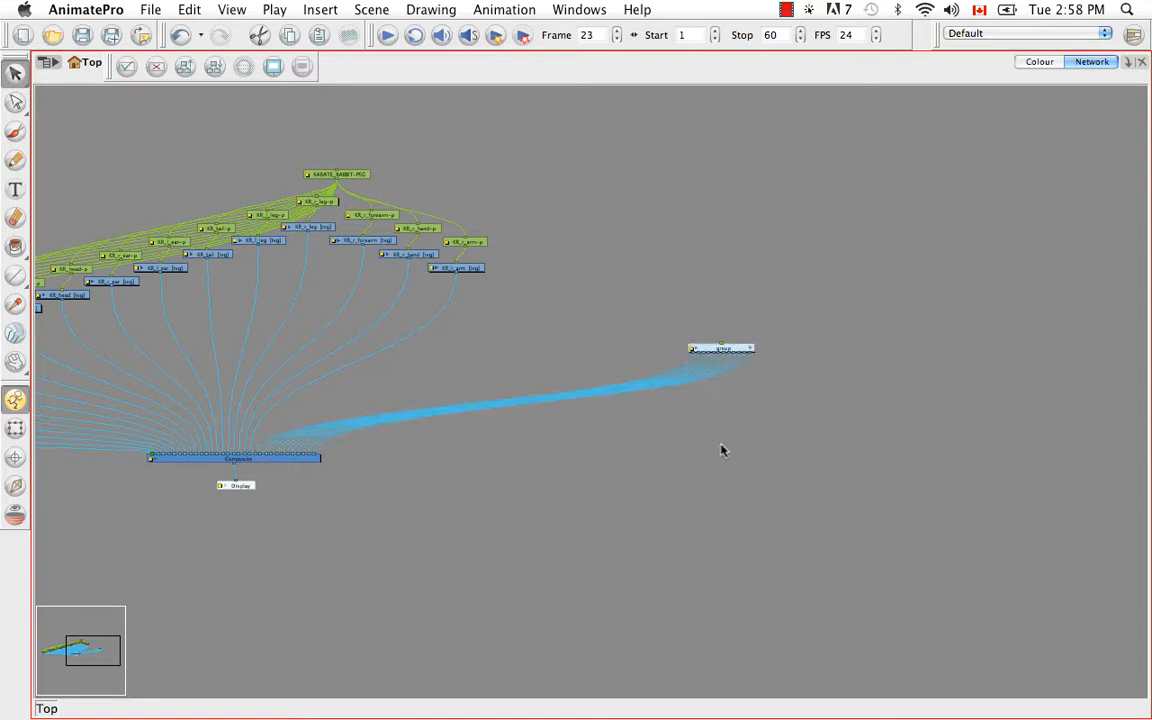
Rename the new background group as AsianBG in its layer properties
key(super+equal)
key(super+equal)
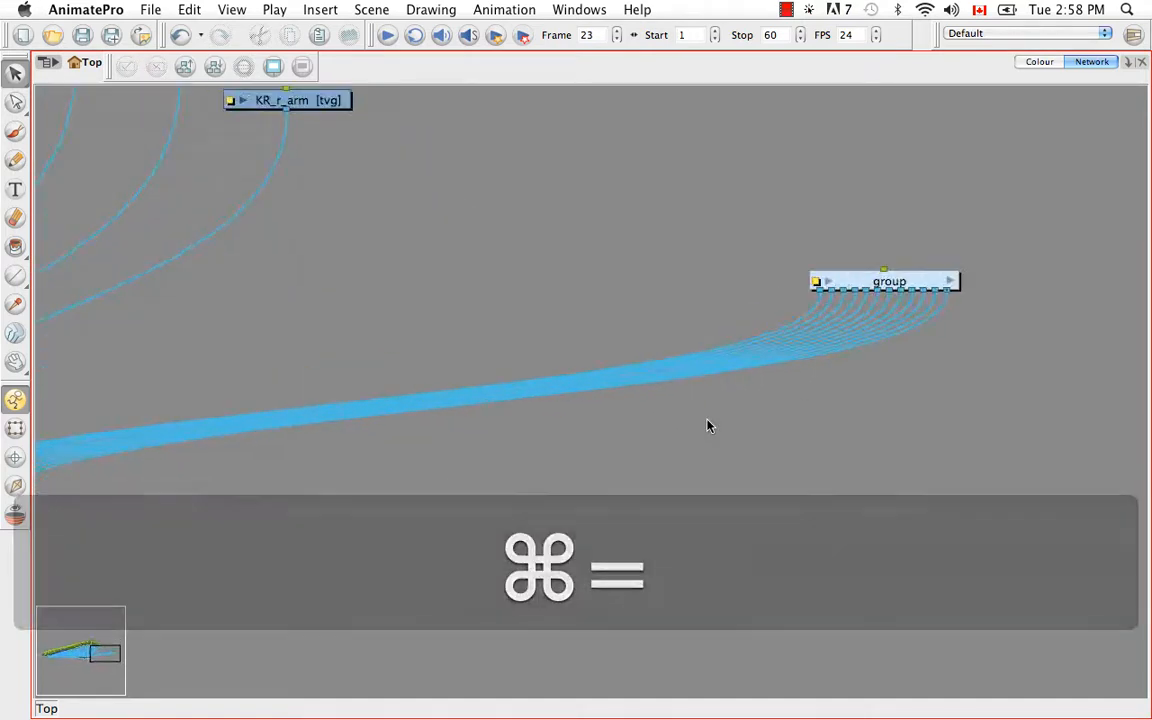
key(space)
drag(928, 415, 858, 490)
click(747, 358)
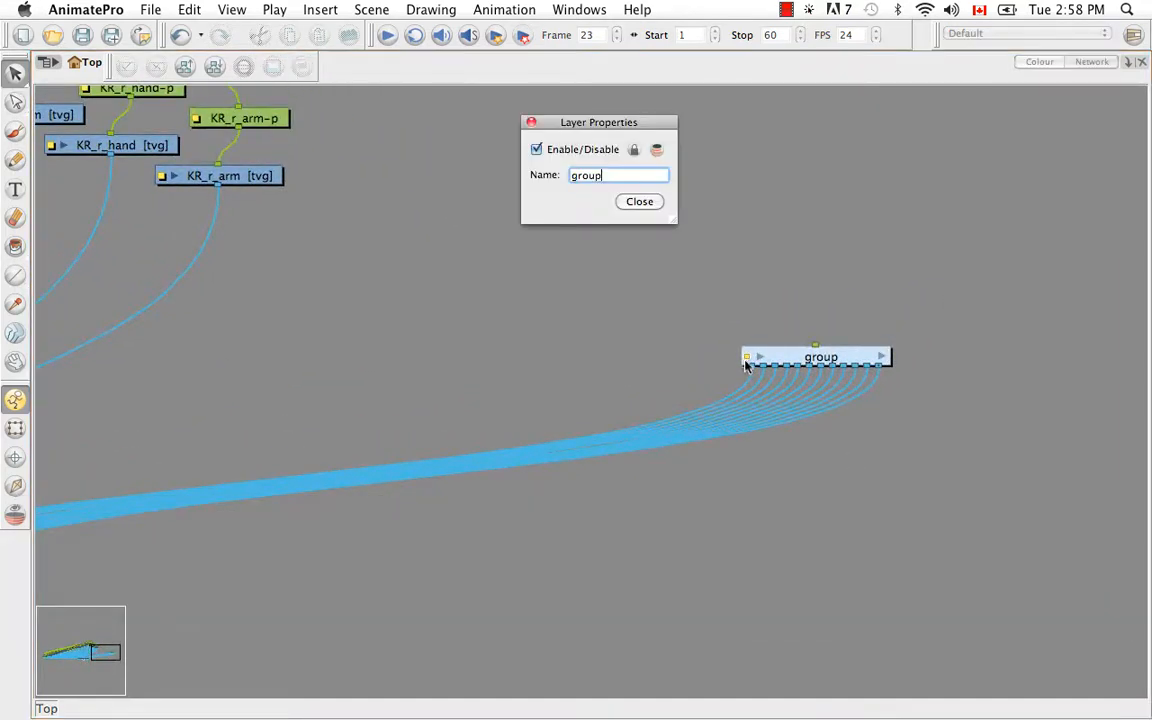
key(BackSpace)
key(BackSpace)
key(BackSpace)
key(BackSpace)
click(639, 202)
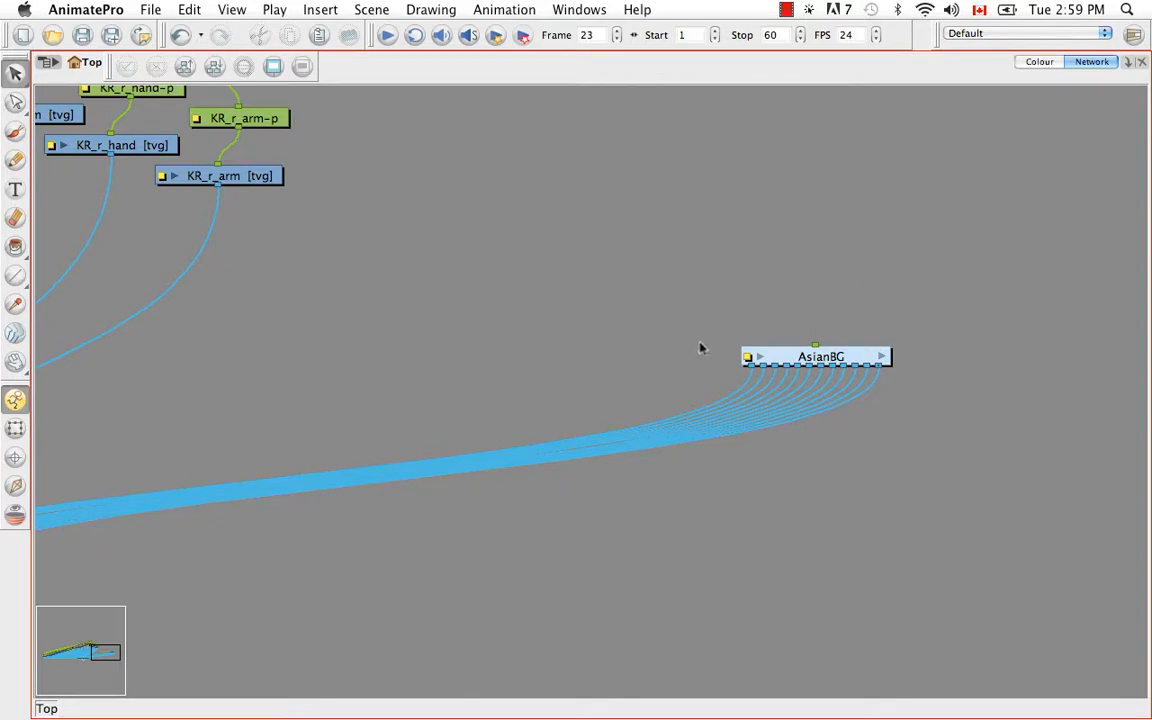
Enter the AsianBG group to examine how its modules connect to the Multi-Port-In and Multi-Port-Out, and return to the top level
click(883, 358)
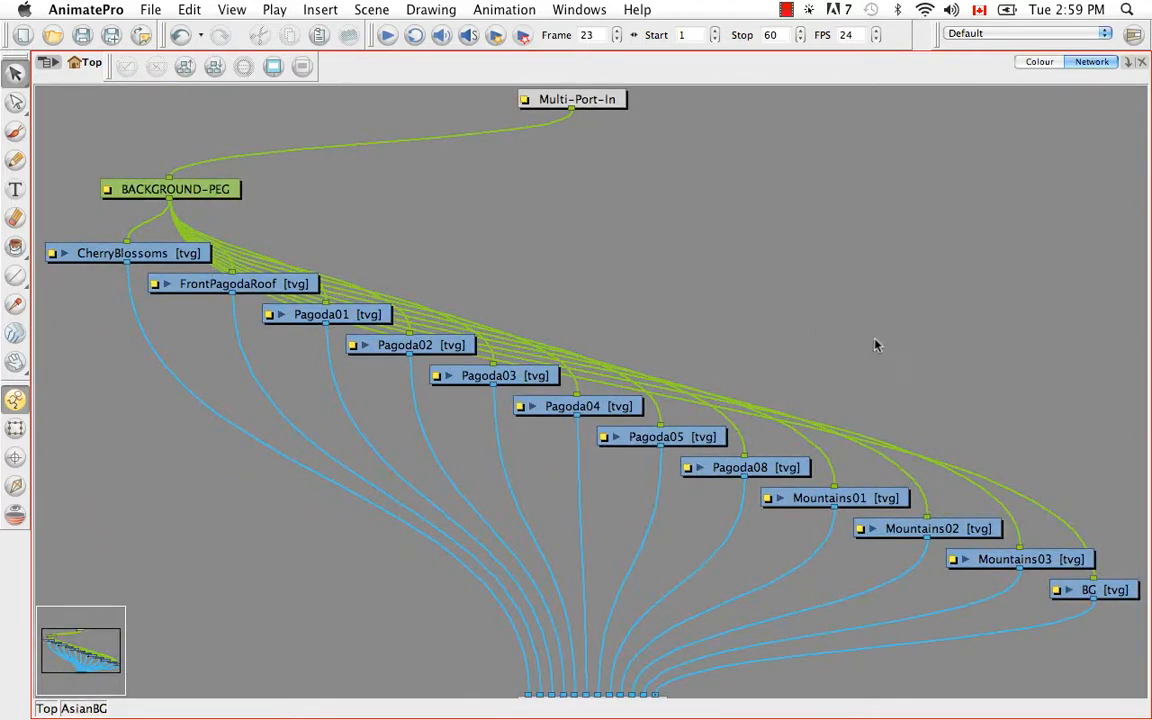
key(2)
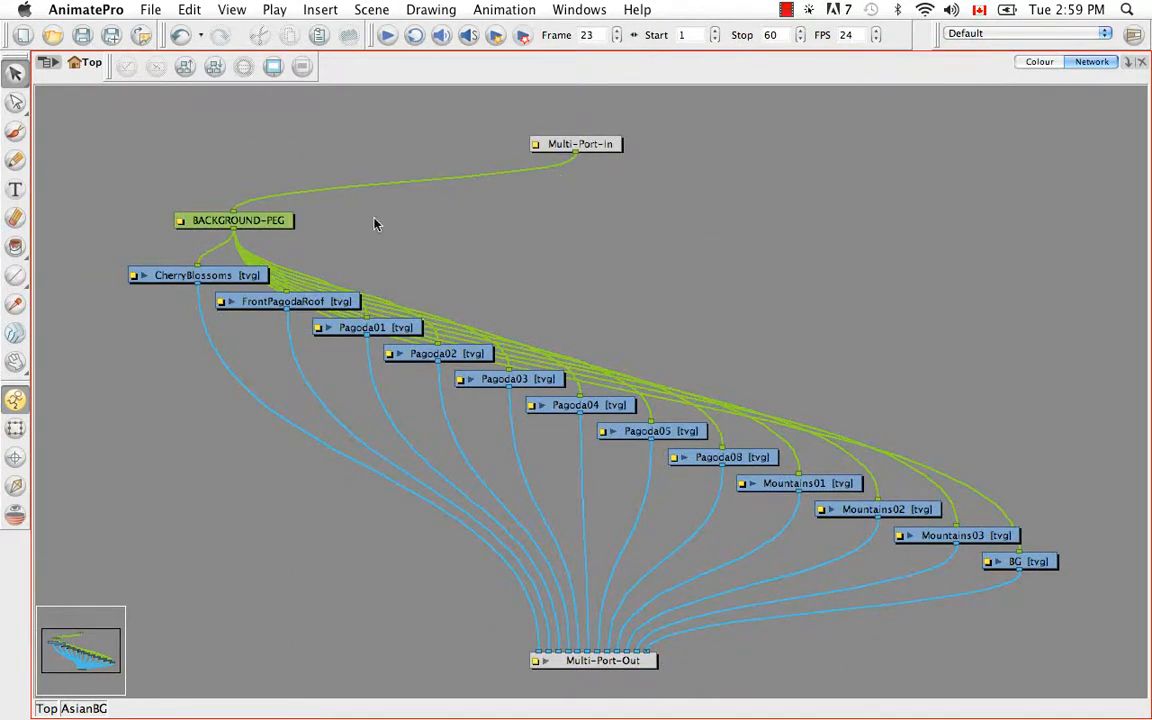
click(50, 708)
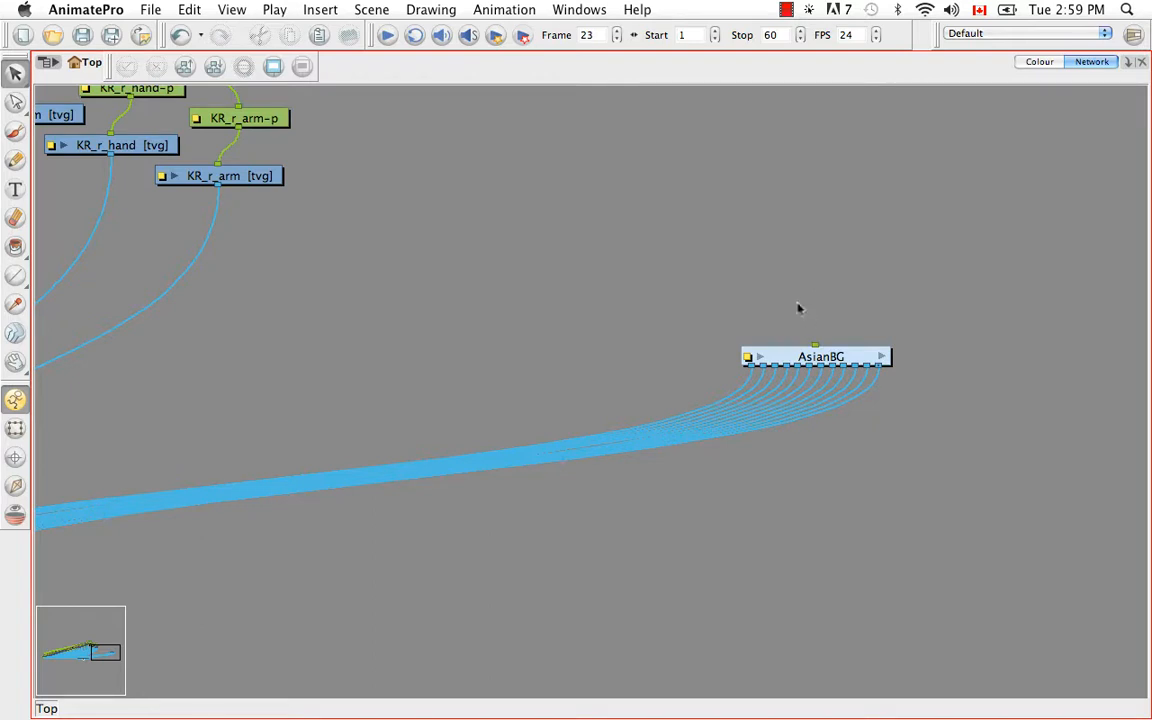
click(884, 357)
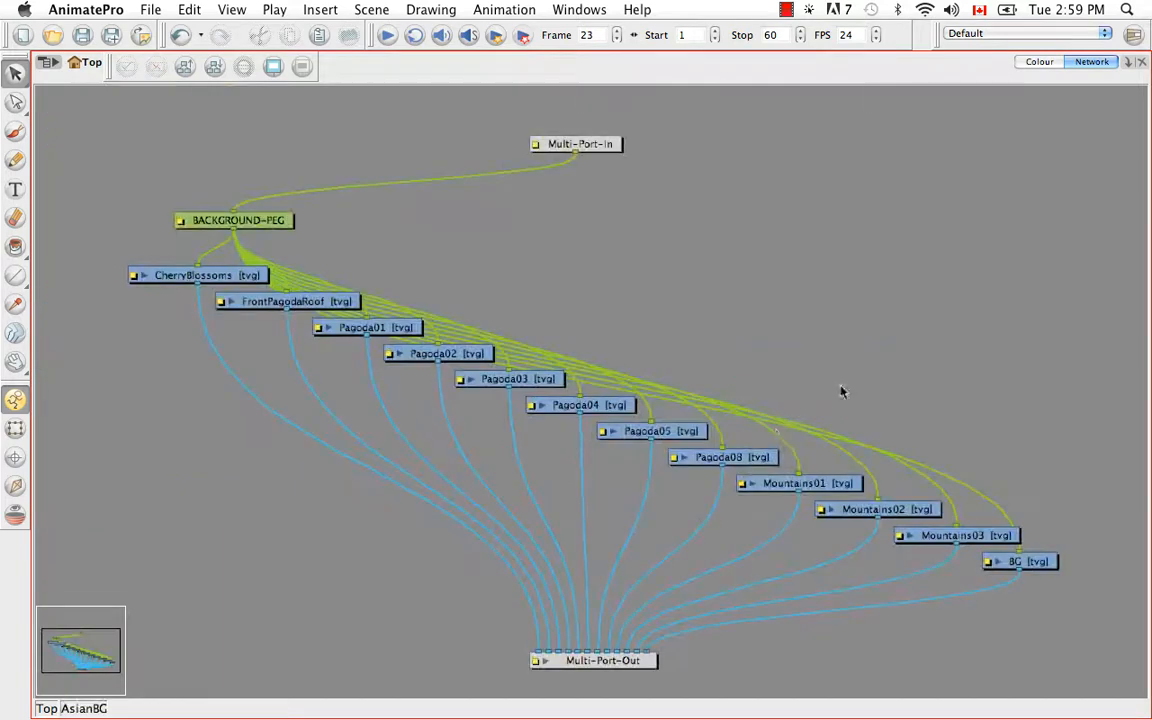
click(47, 708)
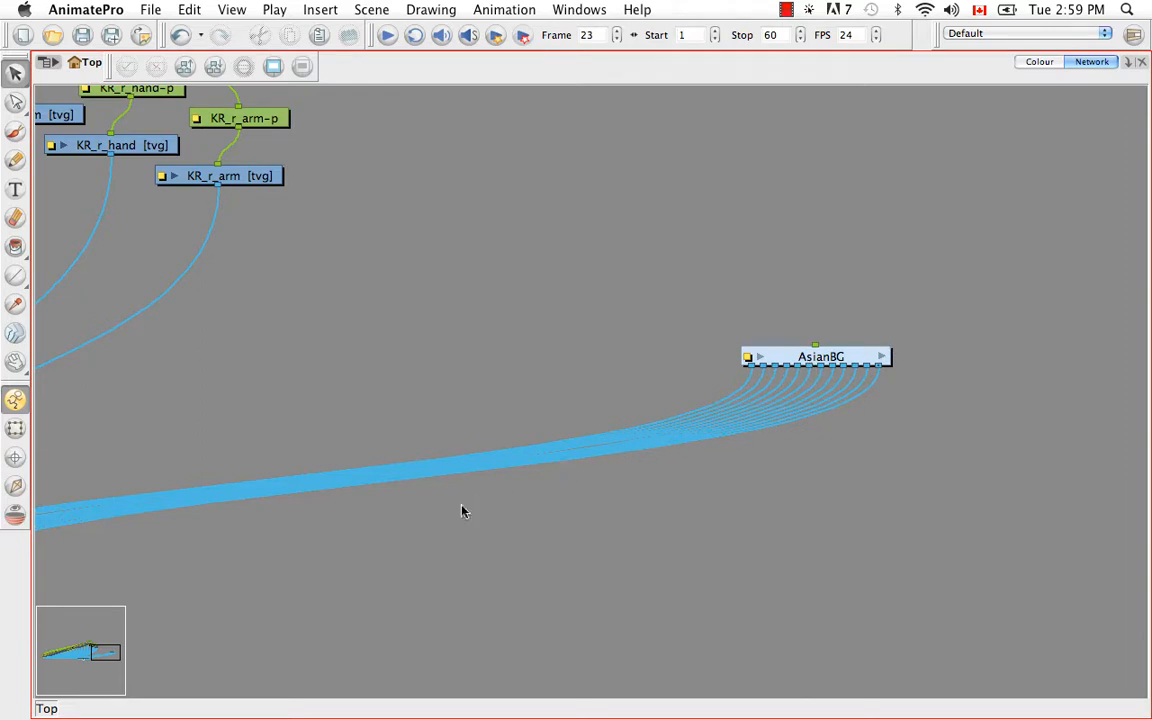
Examine AsianBG's connections to the Composite and the modules inside the group, and return the Network view to its normal size
drag(414, 519, 902, 401)
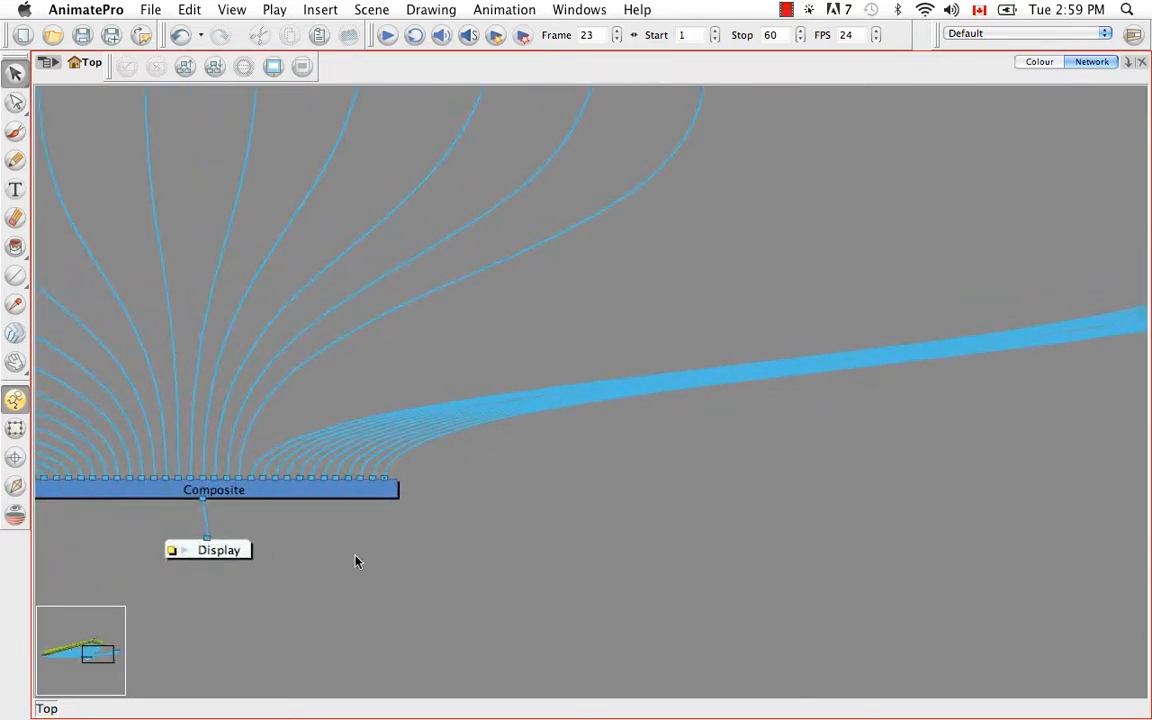
drag(902, 285, 394, 463)
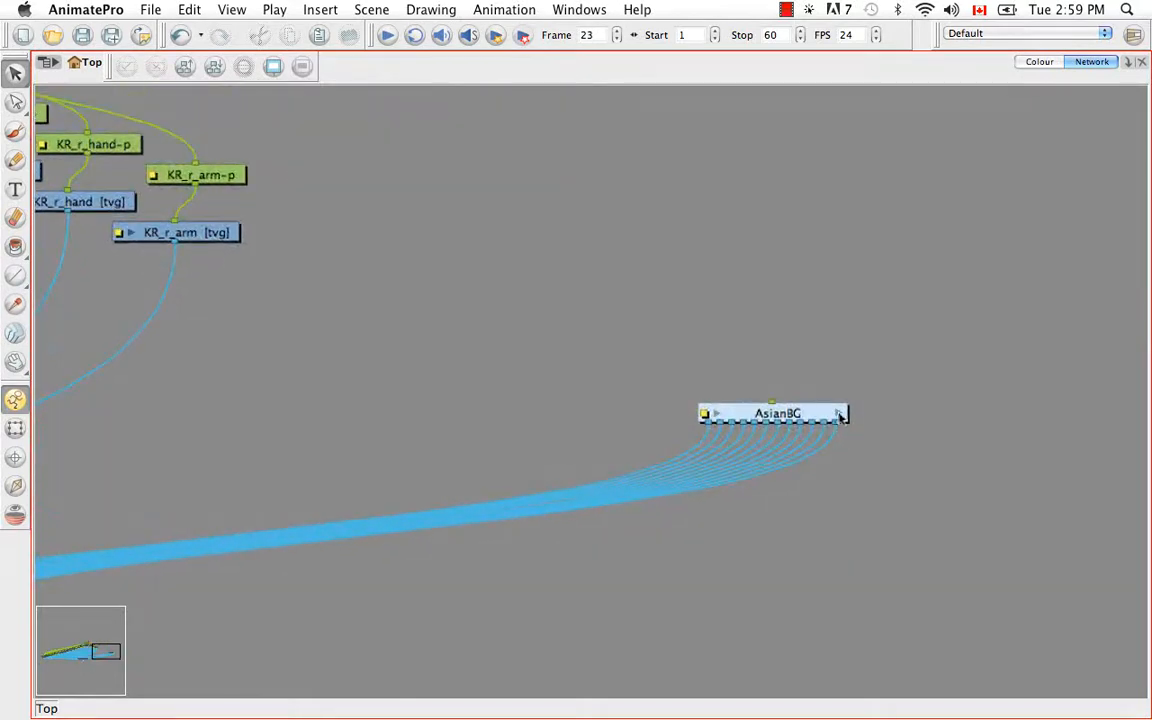
click(840, 415)
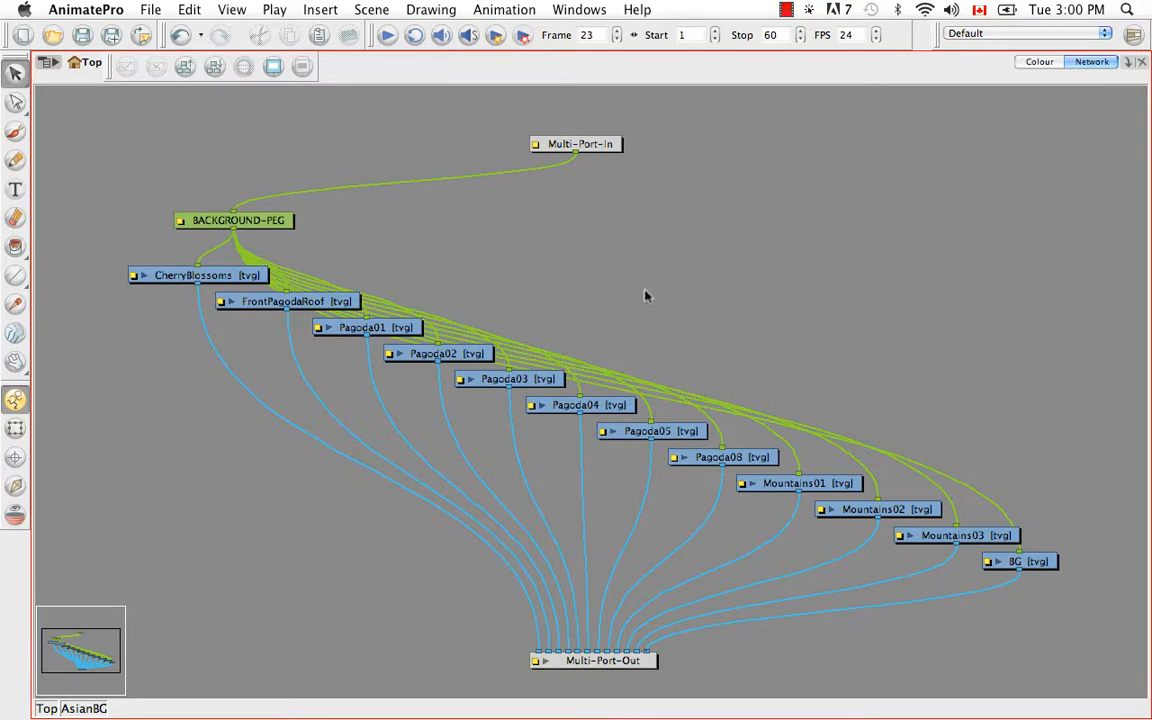
click(46, 708)
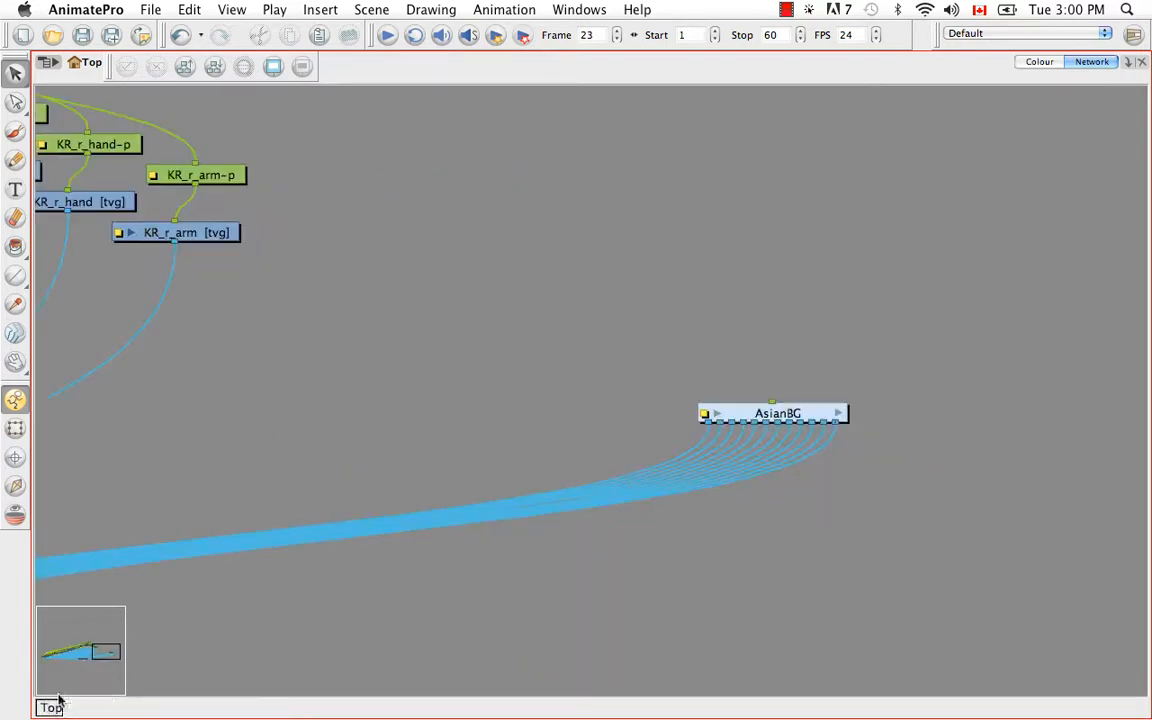
key(super+f)
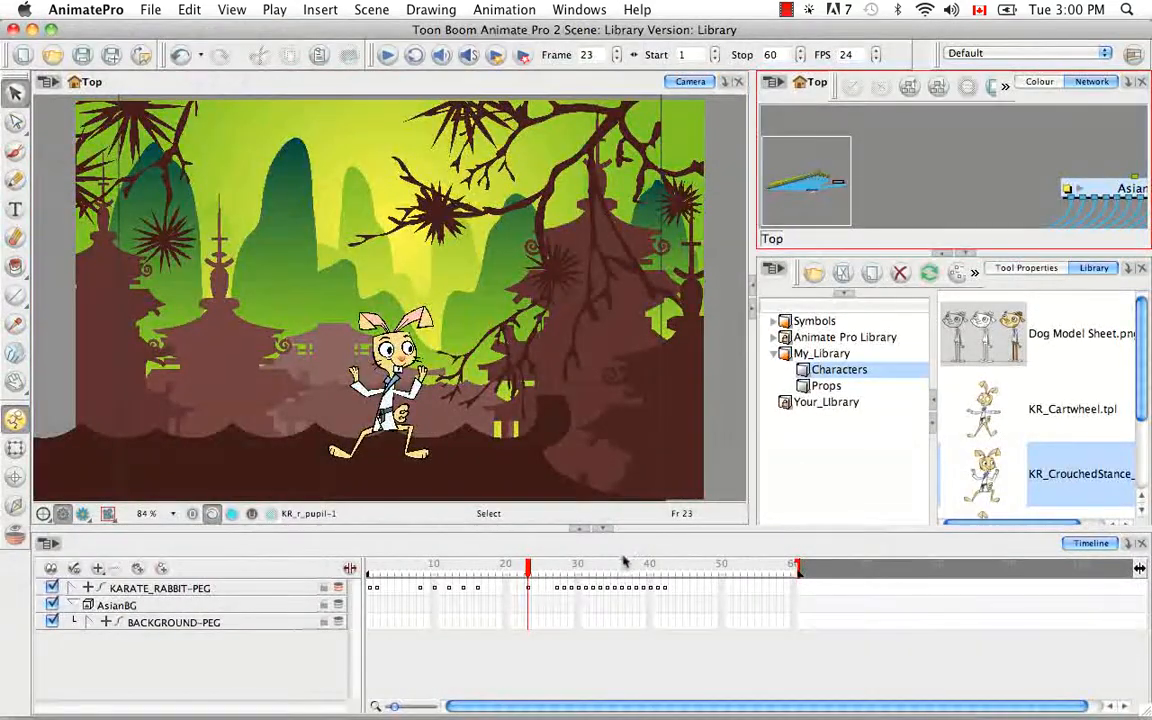
Create a new folder in My_Library and expand the library to show its folders
click(817, 356)
right_click(836, 358)
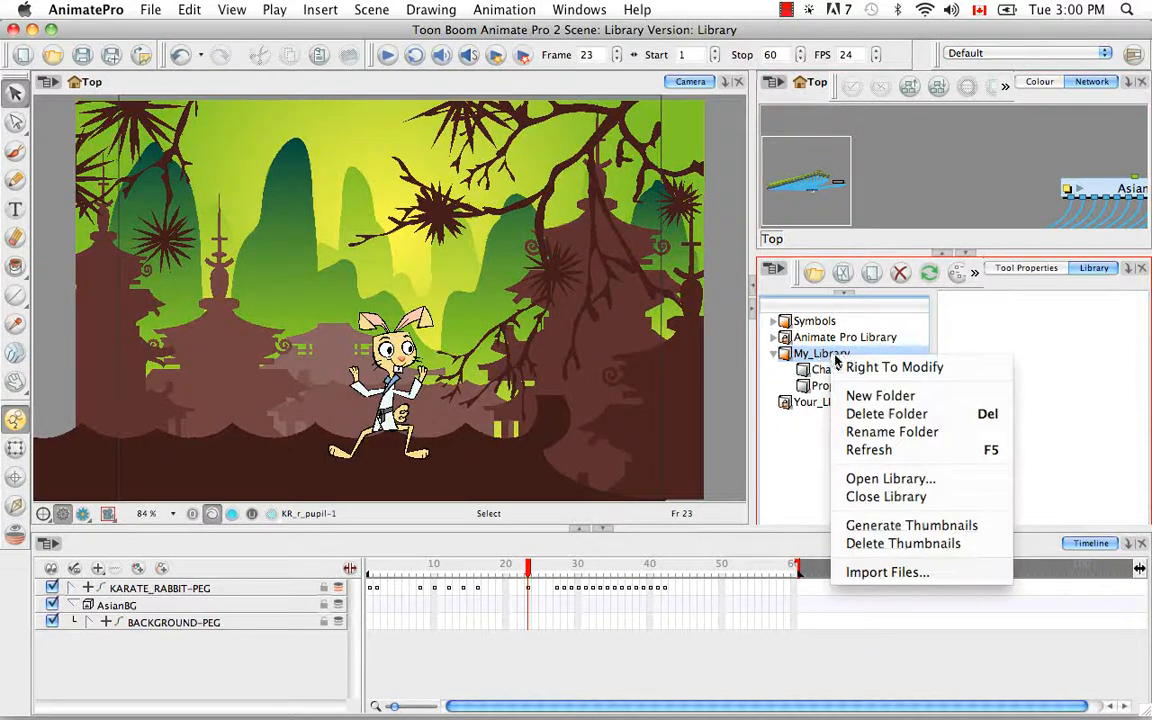
click(868, 396)
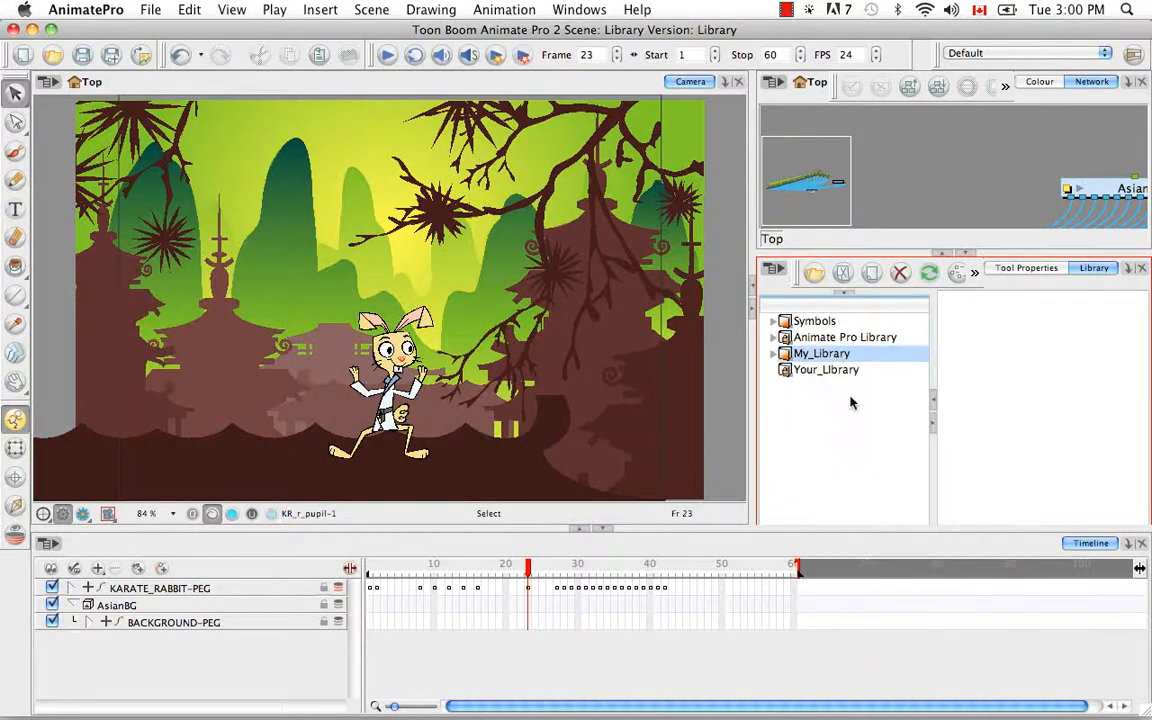
click(776, 355)
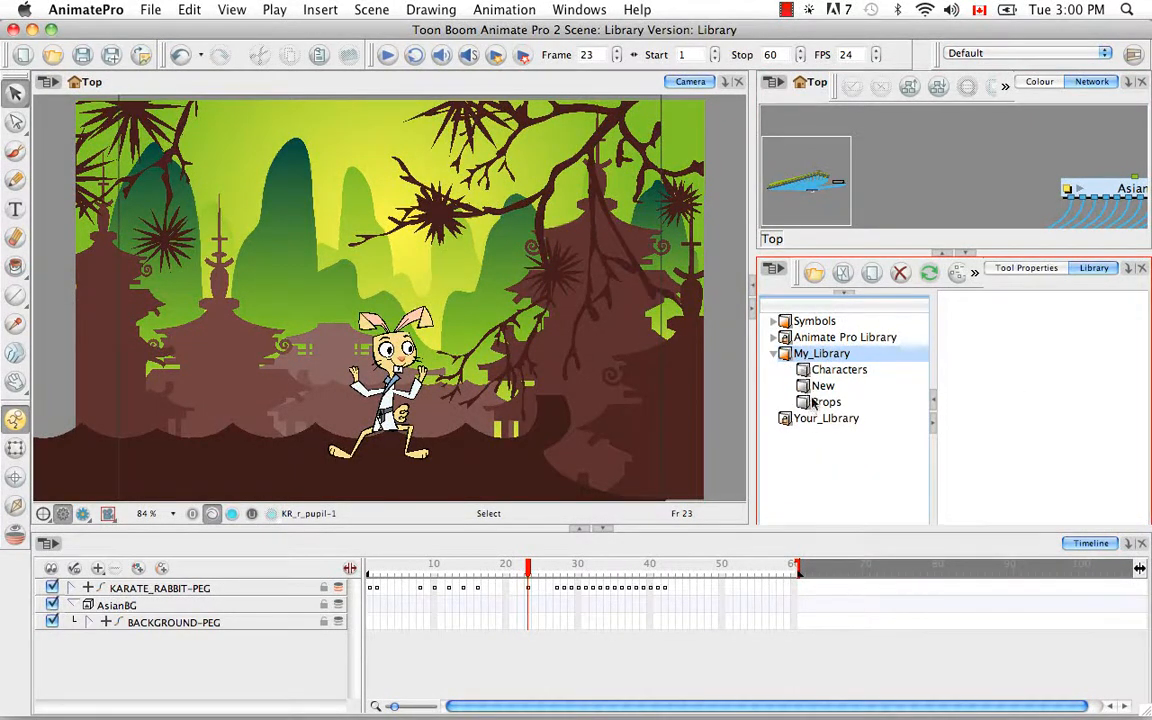
Rename the new folder in My_Library as Backgrounds
click(822, 386)
right_click(820, 388)
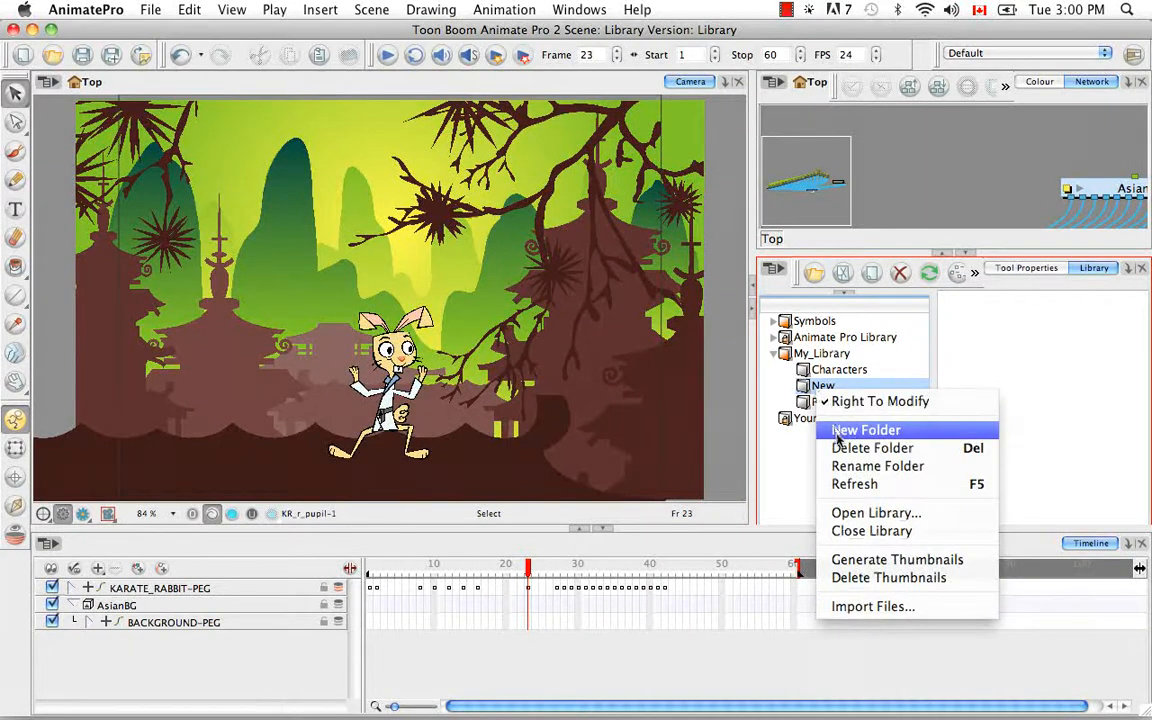
click(830, 466)
key(BackSpace)
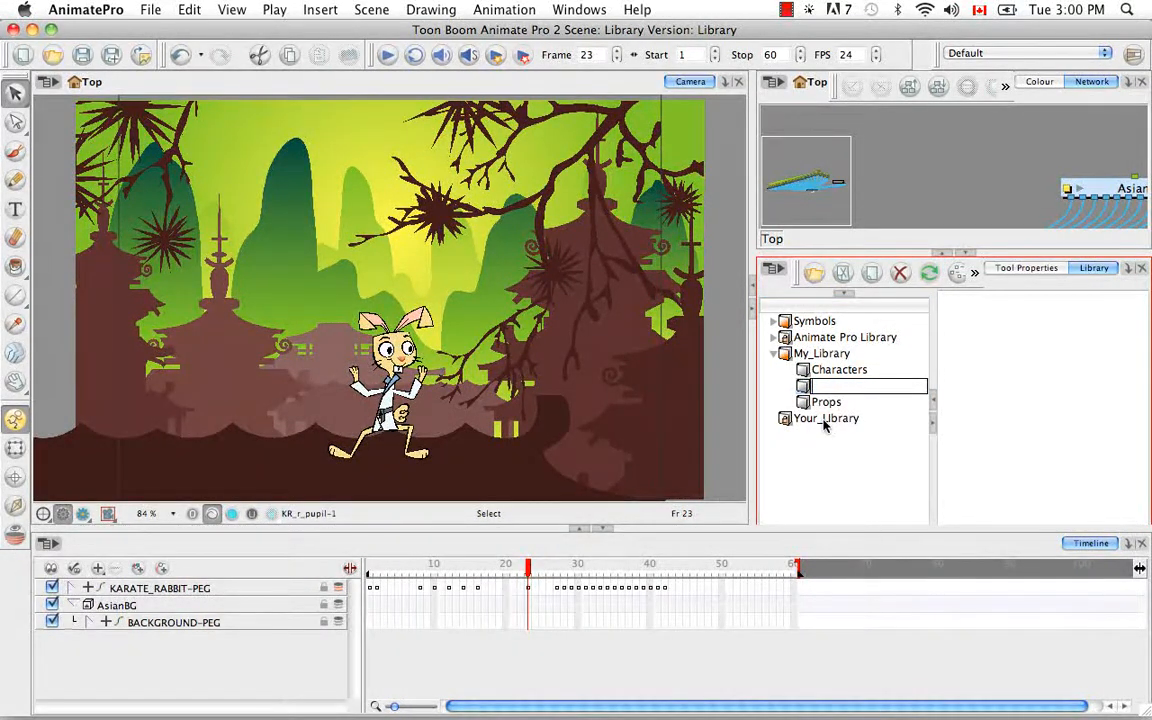
text(Backgrounds)
key(Return)
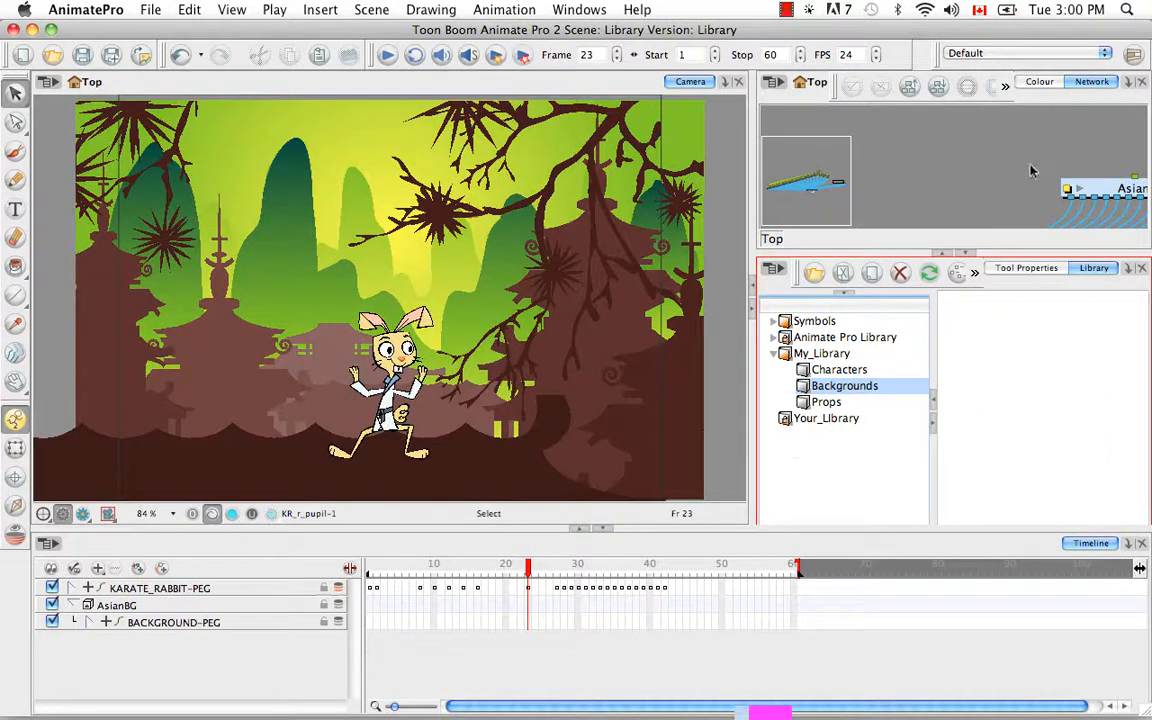
Copy the AsianBG group from the network and paste it into the Backgrounds library folder as a template
drag(1041, 189, 897, 172)
click(1010, 174)
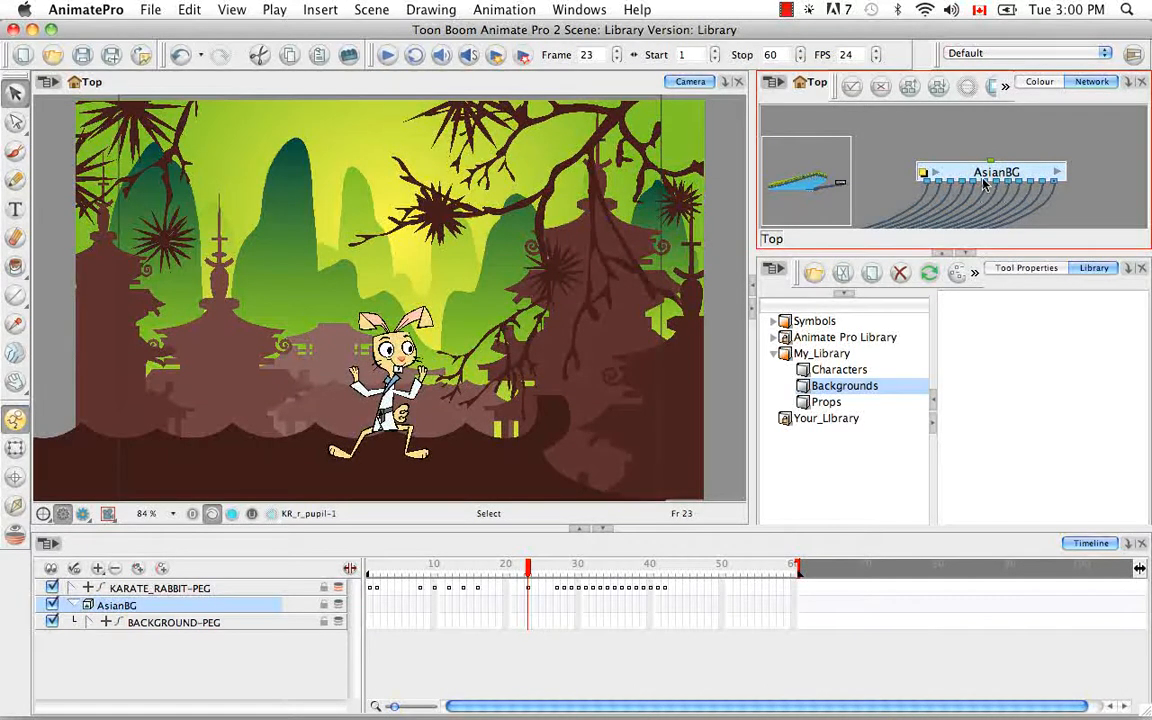
key(super+c)
click(912, 370)
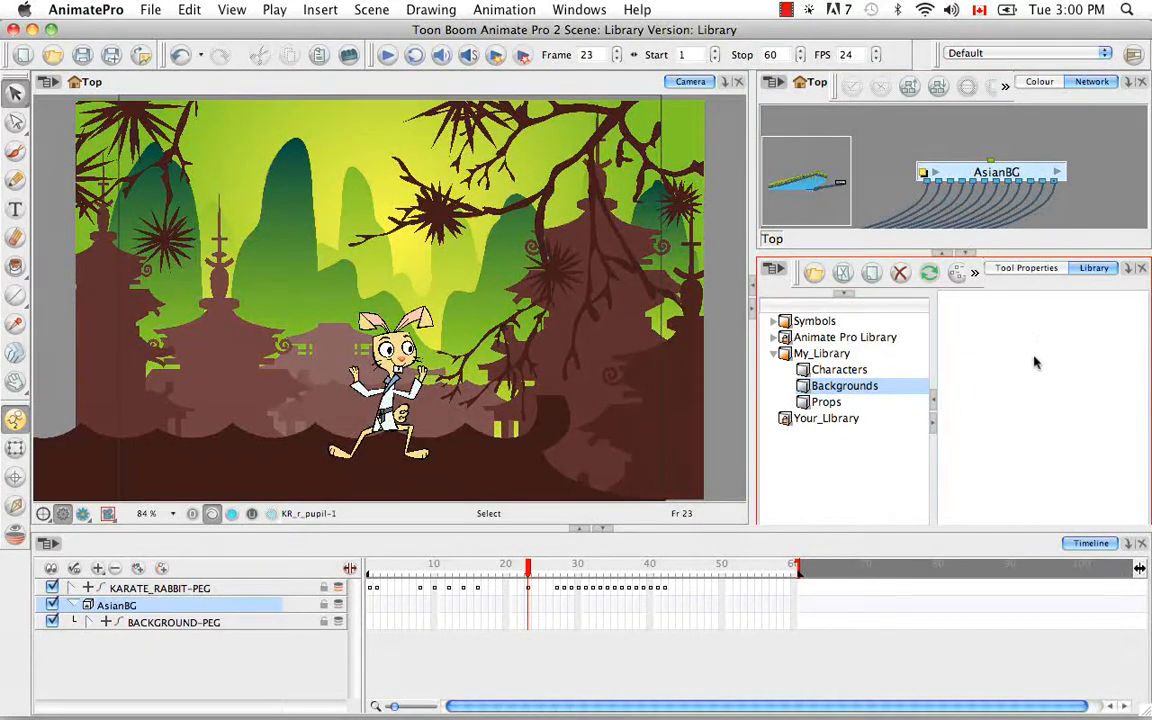
key(super+v)
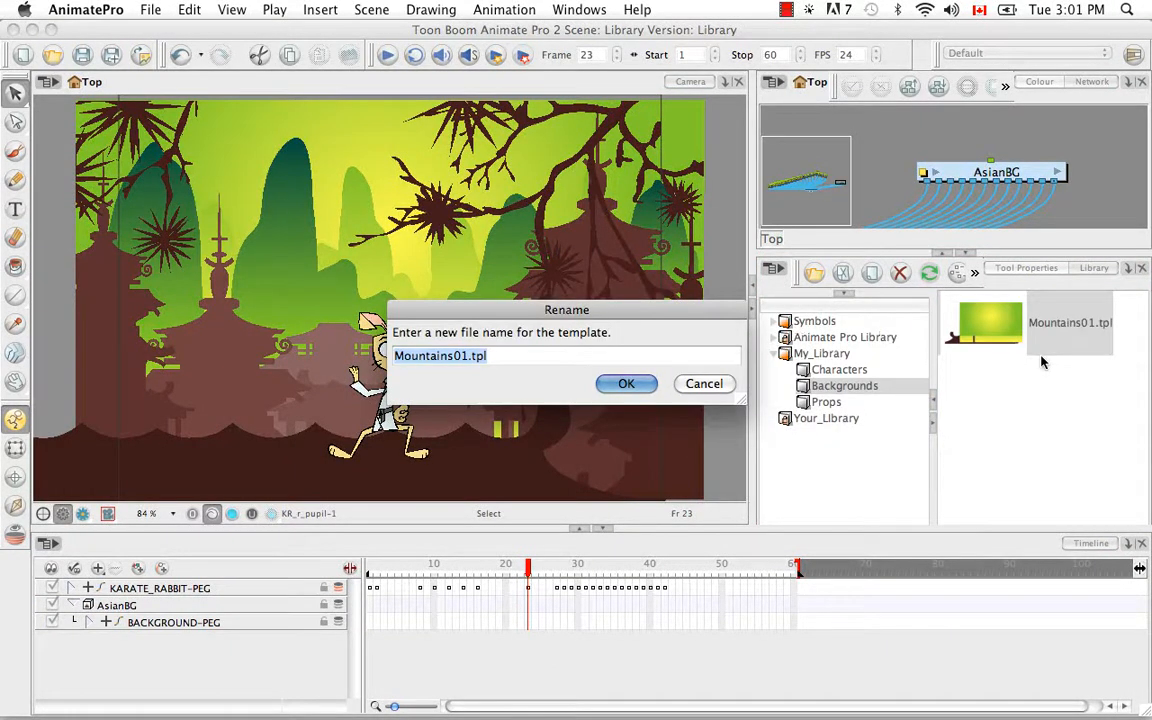
Name the new background template AsianBG.tpl
key(Left)
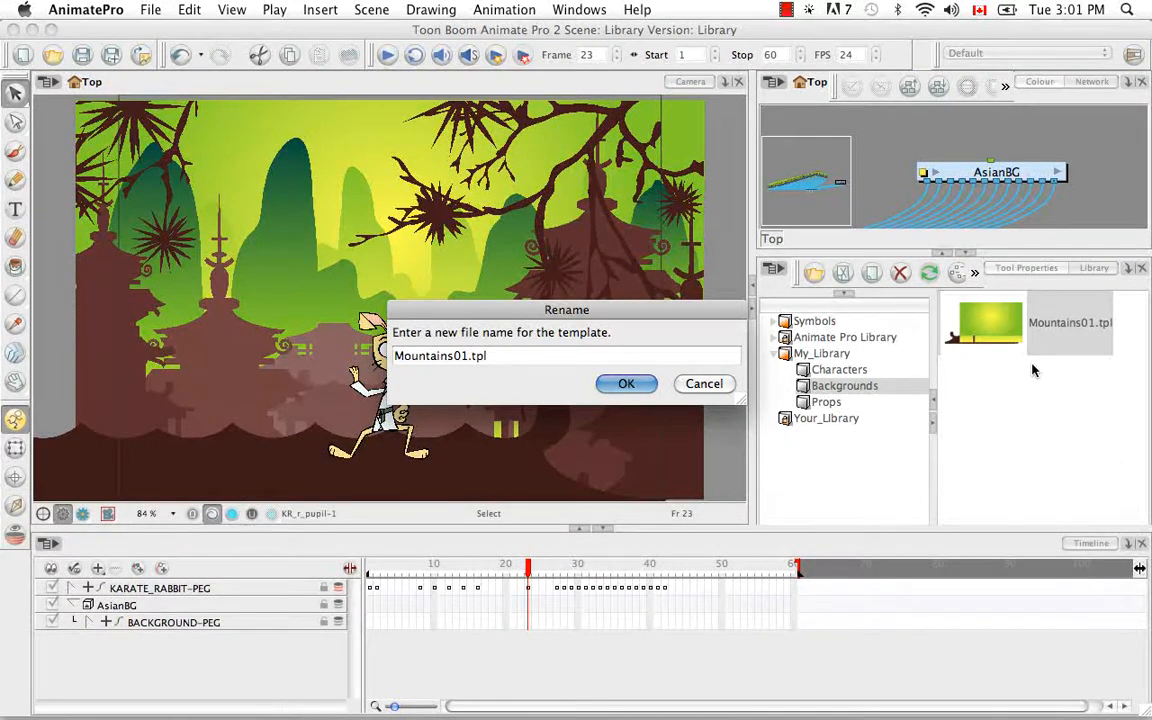
key(BackSpace)
key(BackSpace)
key(BackSpace)
key(BackSpace)
key(BackSpace)
key(BackSpace)
key(BackSpace)
key(BackSpace)
key(BackSpace)
key(BackSpace)
key(BackSpace)
text(AsianBackgroun)
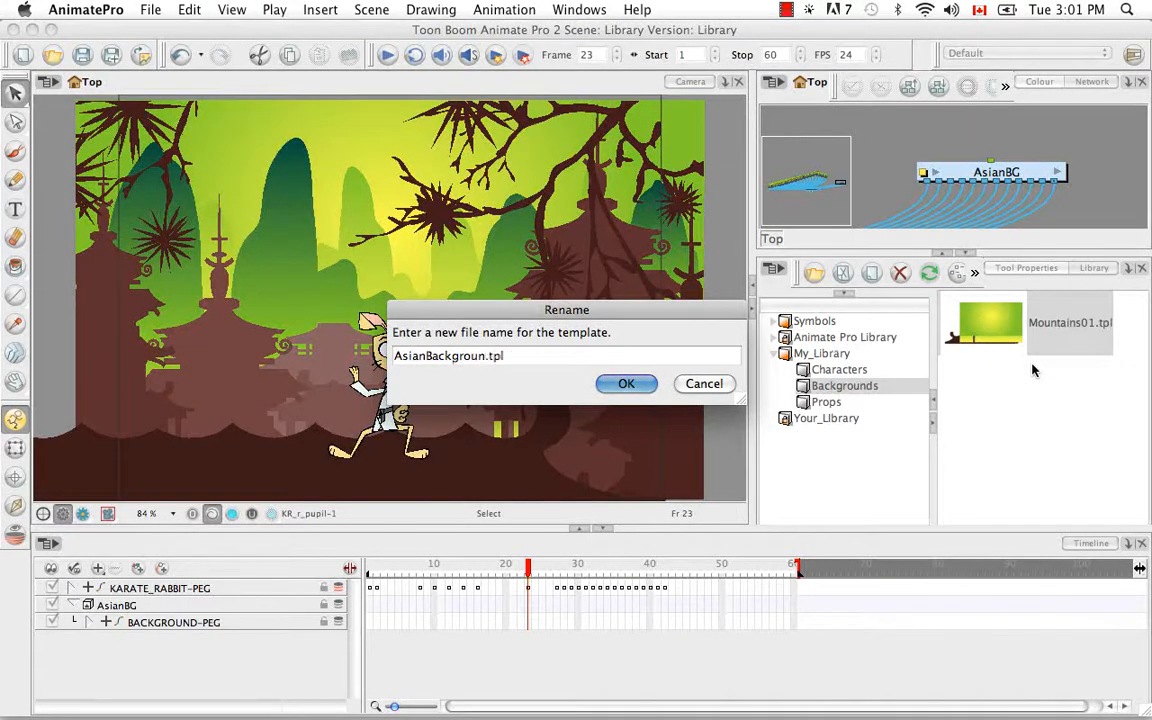
key(BackSpace)
key(BackSpace)
key(BackSpace)
key(BackSpace)
key(BackSpace)
key(BackSpace)
key(BackSpace)
key(BackSpace)
text(G)
key(Return)
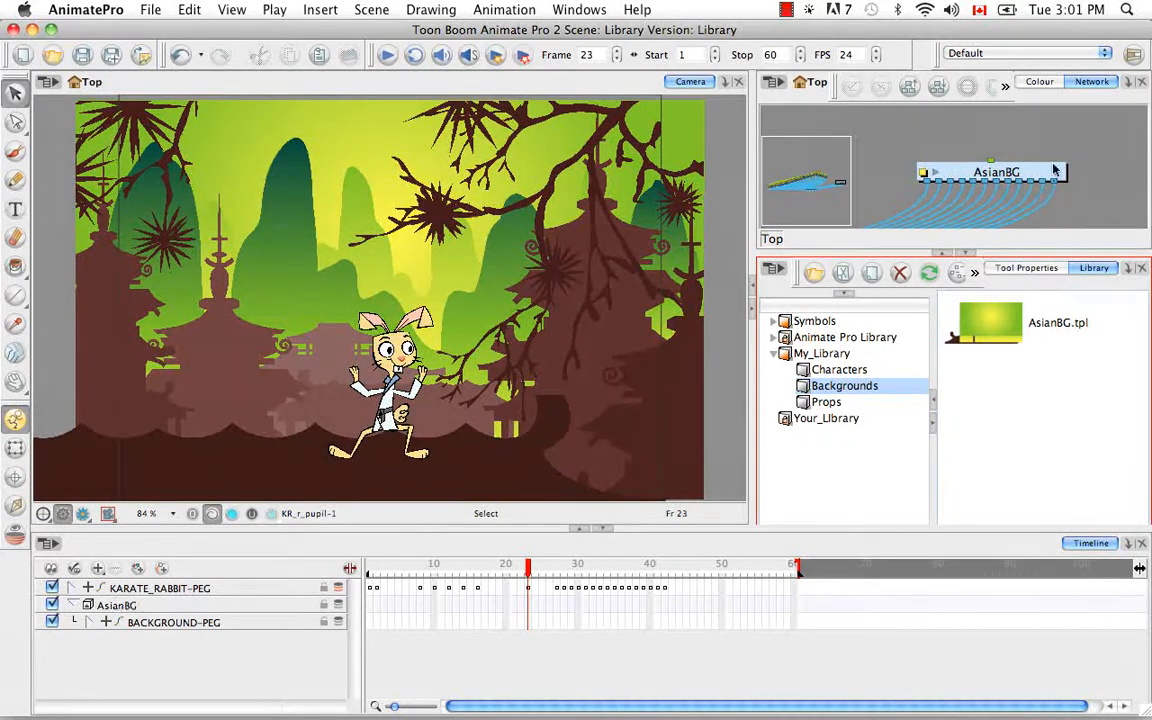
Expand AsianBG and BACKGROUND-PEG in the timeline to examine their nested layers, and collapse them again
click(72, 605)
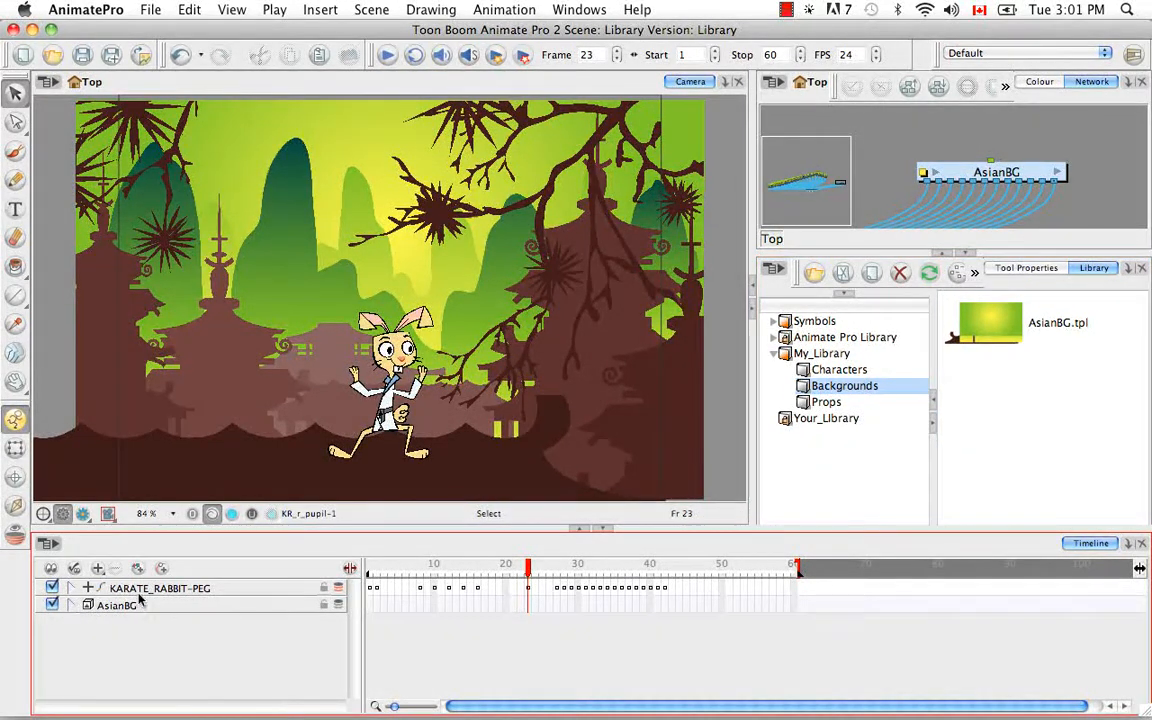
click(72, 605)
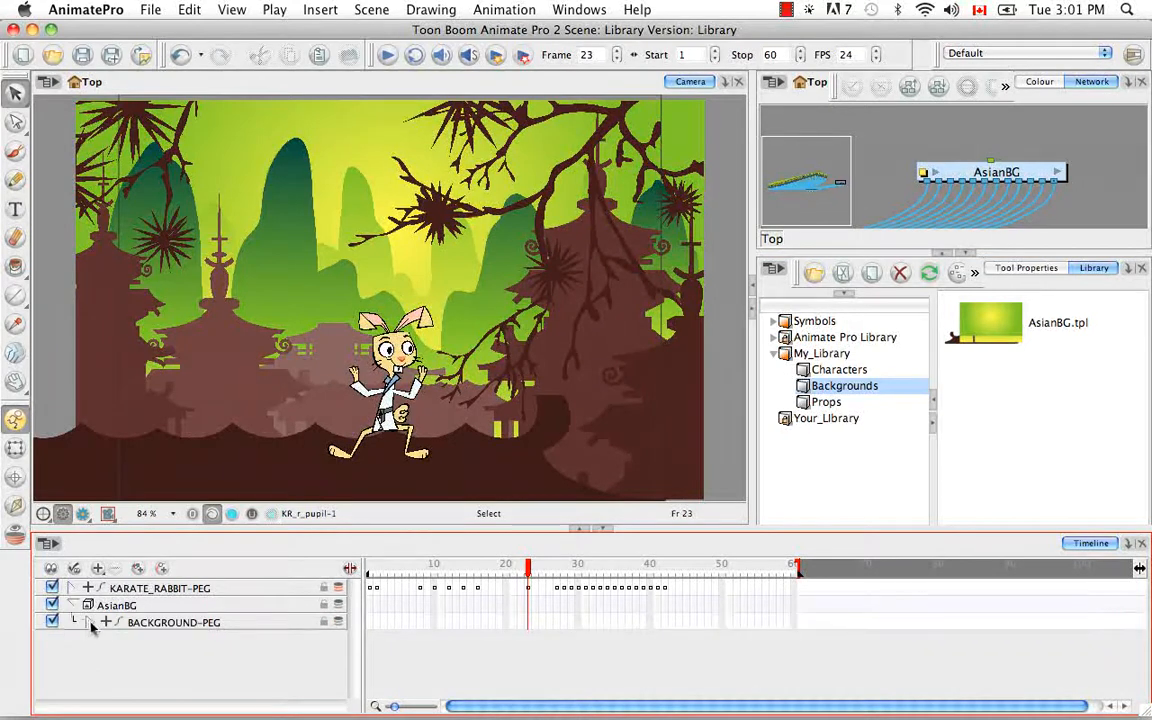
click(90, 622)
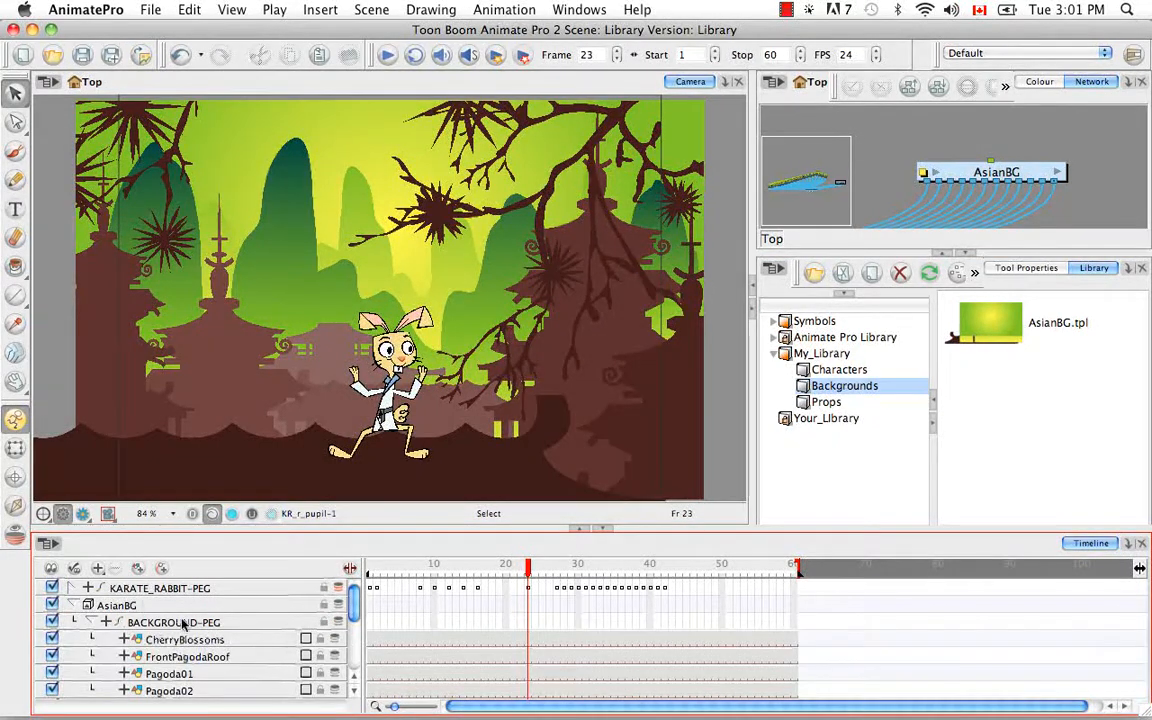
click(90, 622)
click(72, 605)
Delete the AsianBG group from the scene's timeline
click(115, 607)
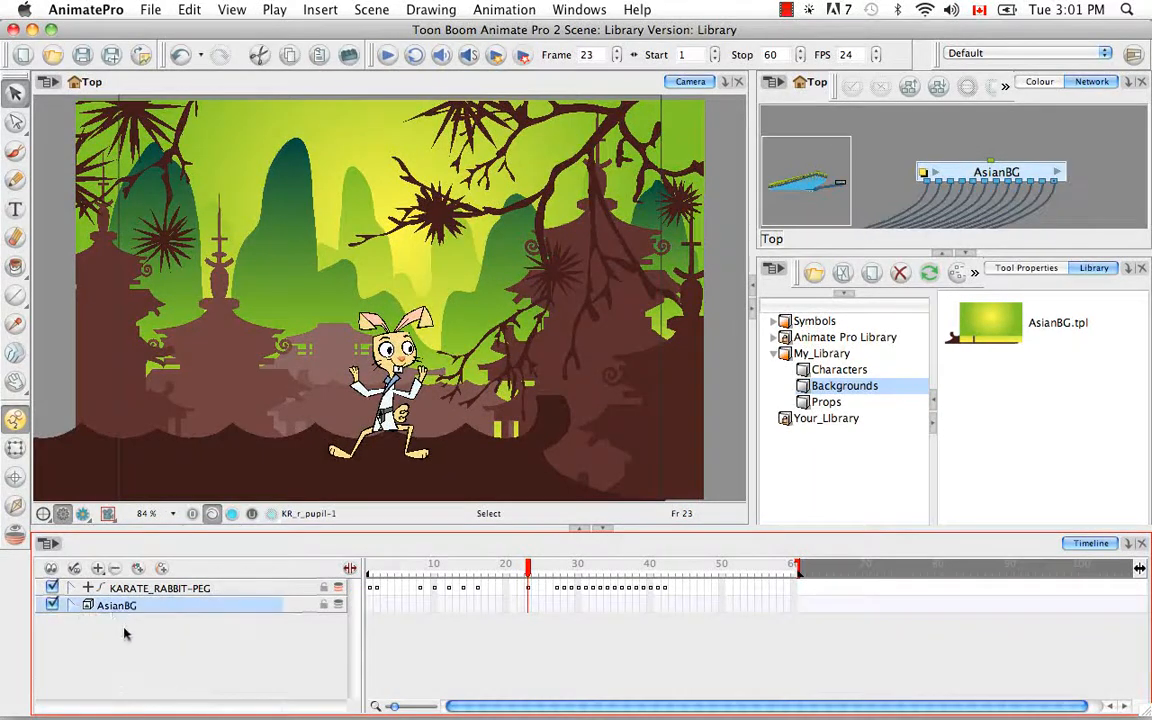
click(115, 570)
click(840, 193)
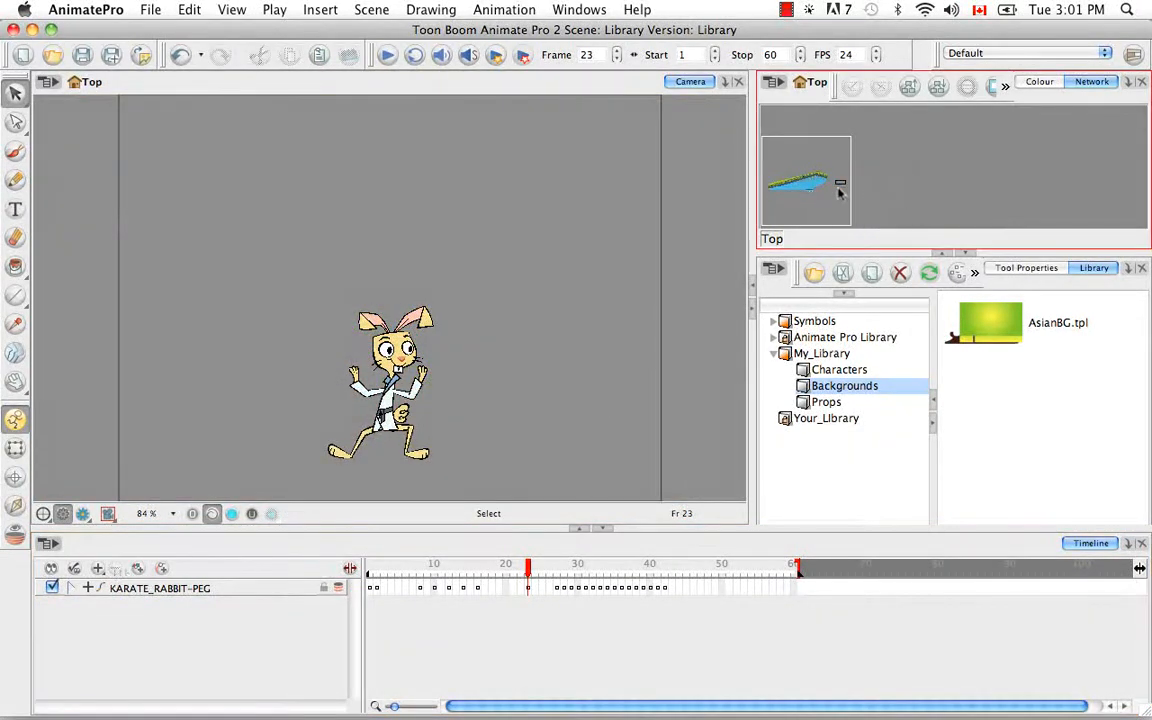
Bring the AsianBG.tpl template from the Backgrounds library folder into the scene's timeline
drag(834, 187, 800, 187)
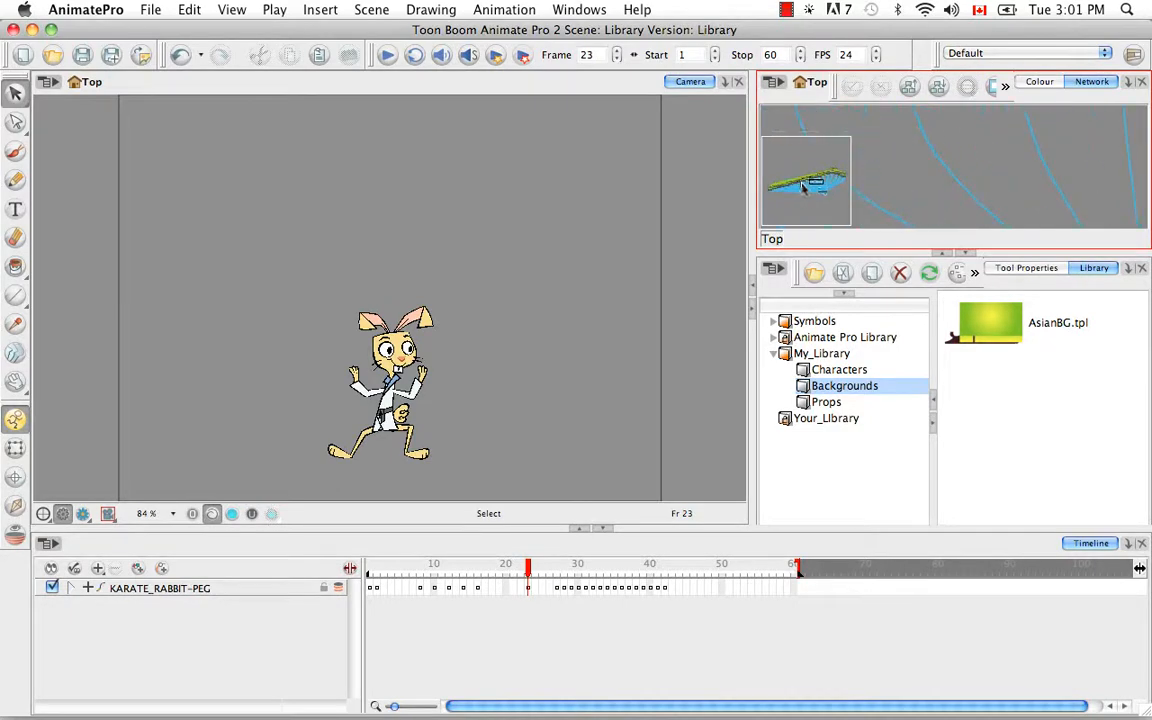
scroll(898, 177, down, 8)
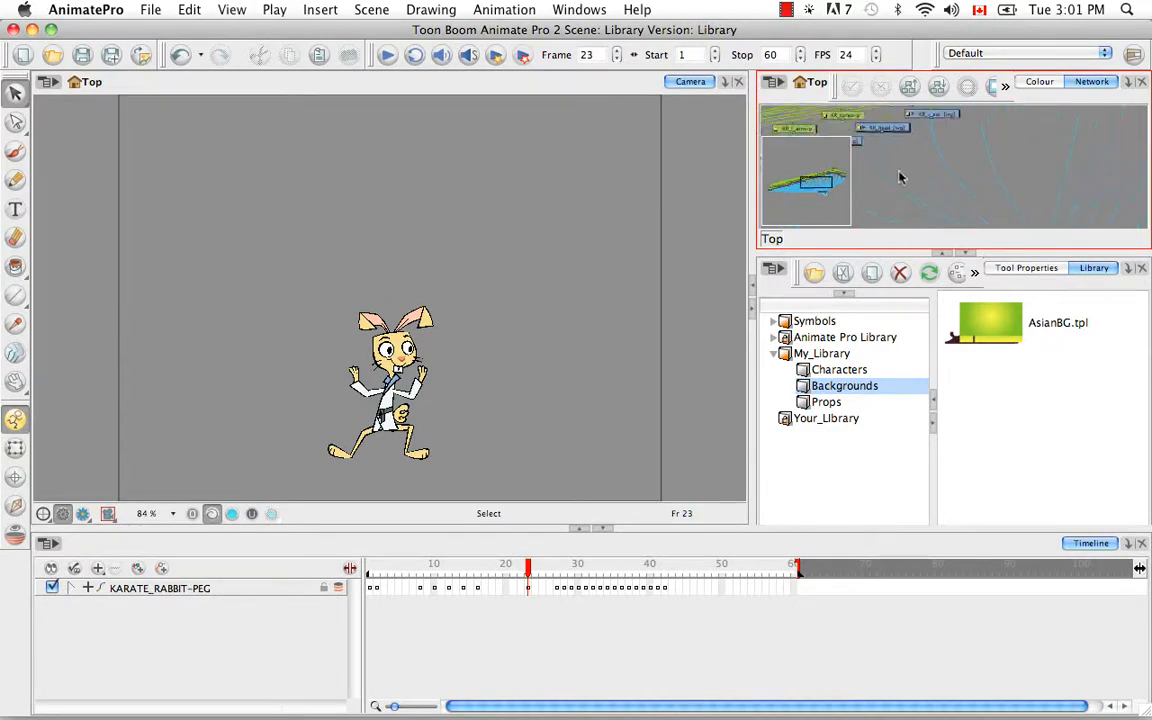
scroll(898, 177, down, 2)
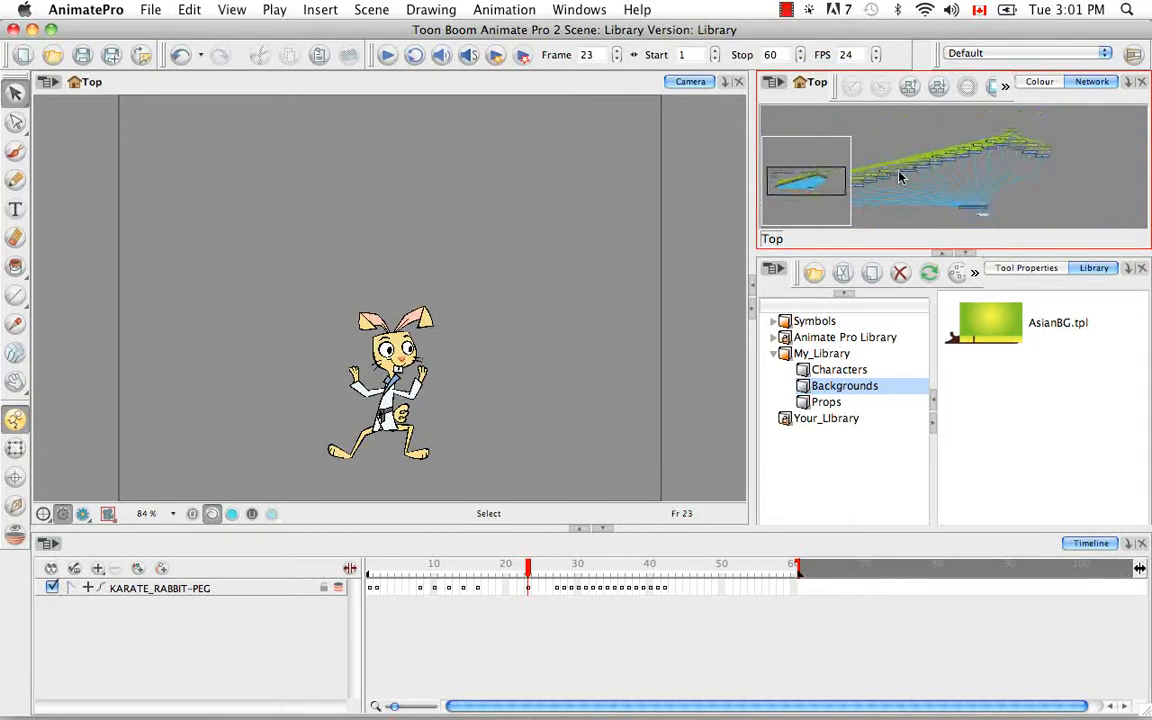
scroll(1021, 178, up, 2)
click(1065, 352)
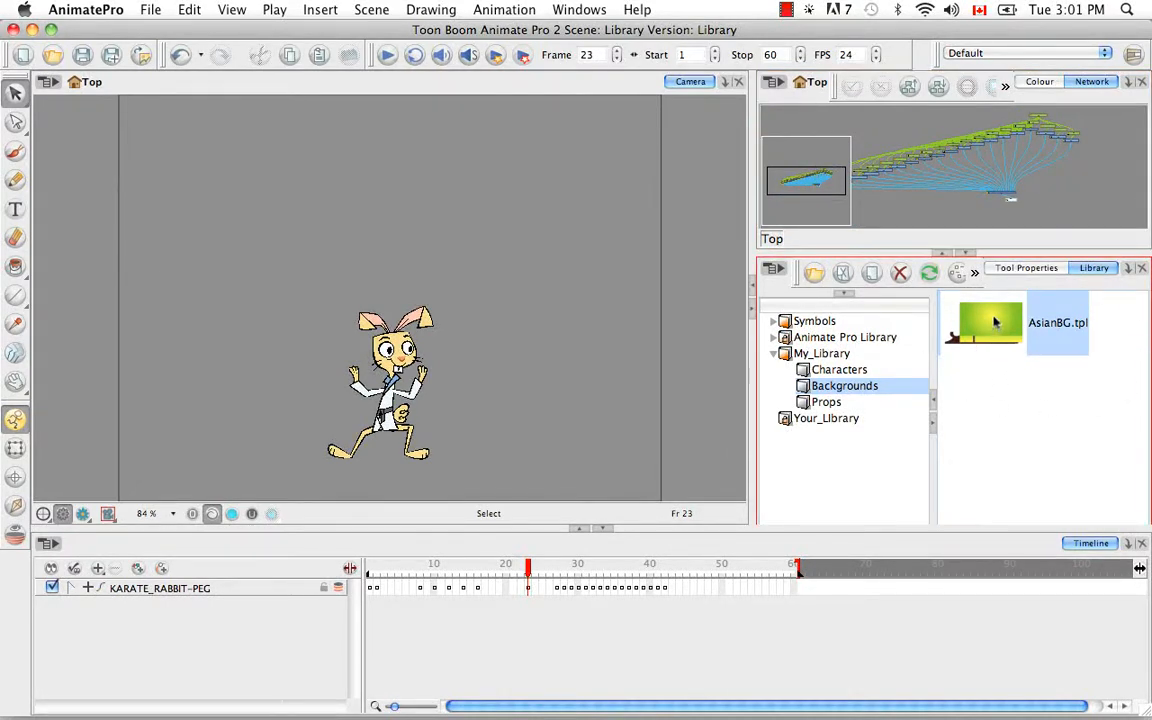
mouse_move(995, 320)
mouse_down()
mouse_move(938, 386)
mouse_move(327, 589)
mouse_move(250, 586)
mouse_up()
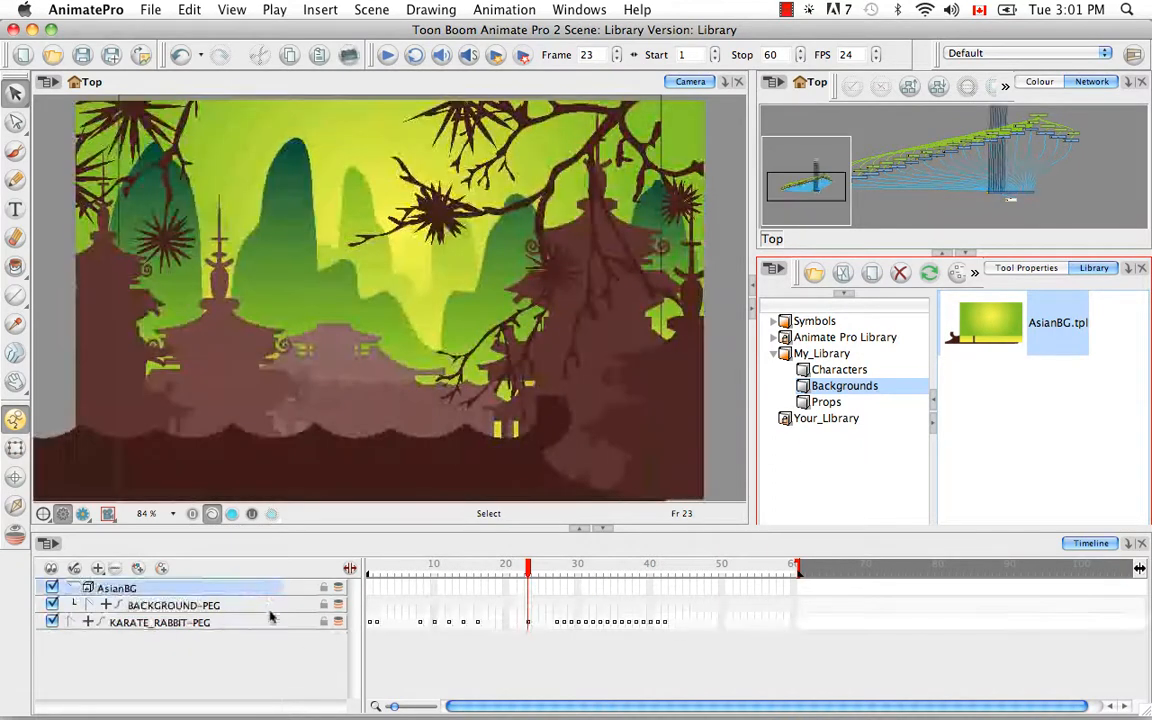
Move the AsianBG group below KARATE_RABBIT-PEG in the timeline and expand it and BACKGROUND-PEG to show the background layers
click(72, 588)
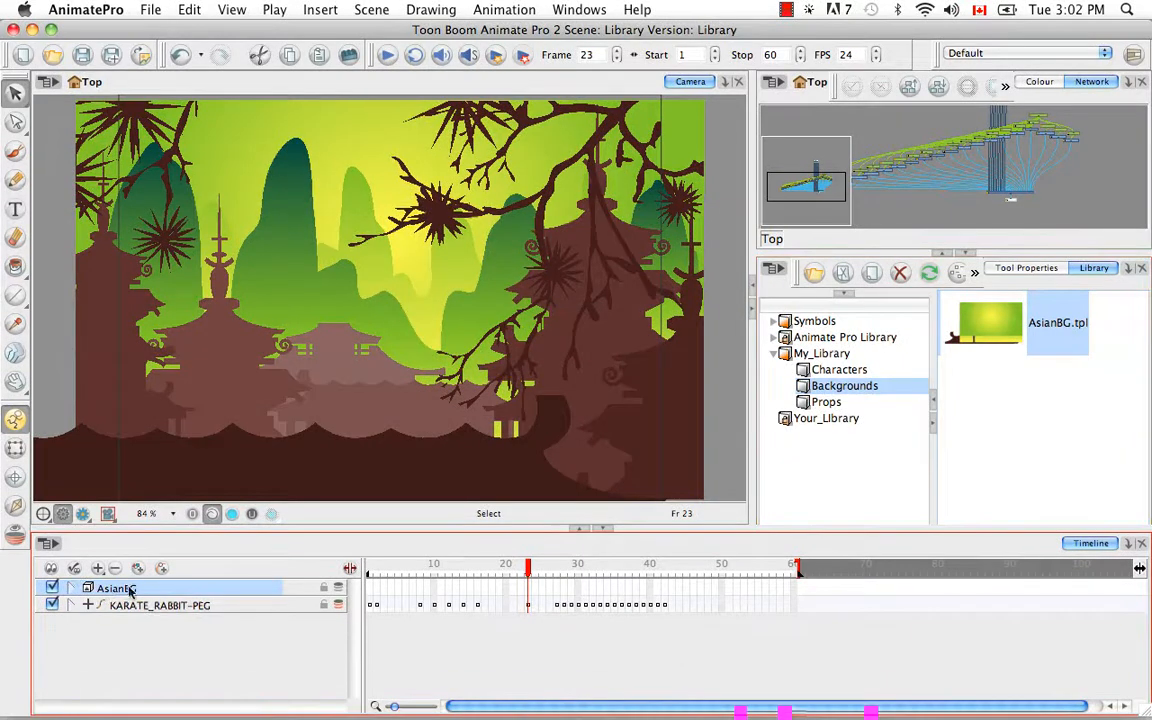
drag(117, 588, 185, 625)
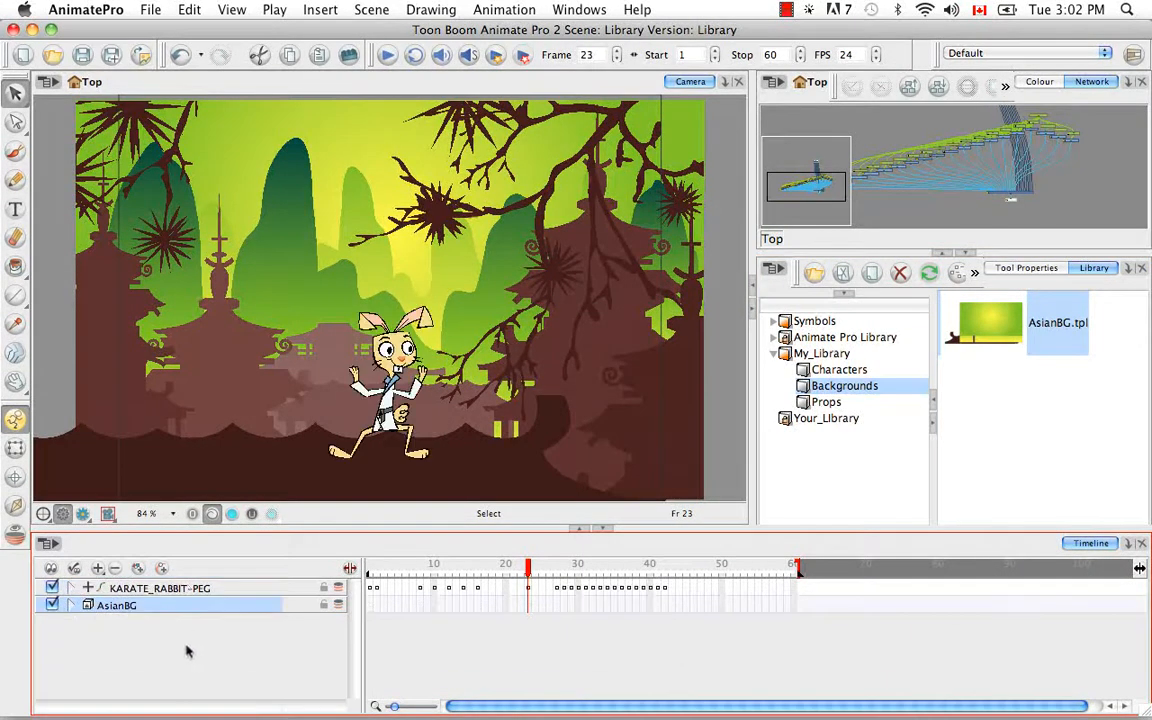
click(72, 605)
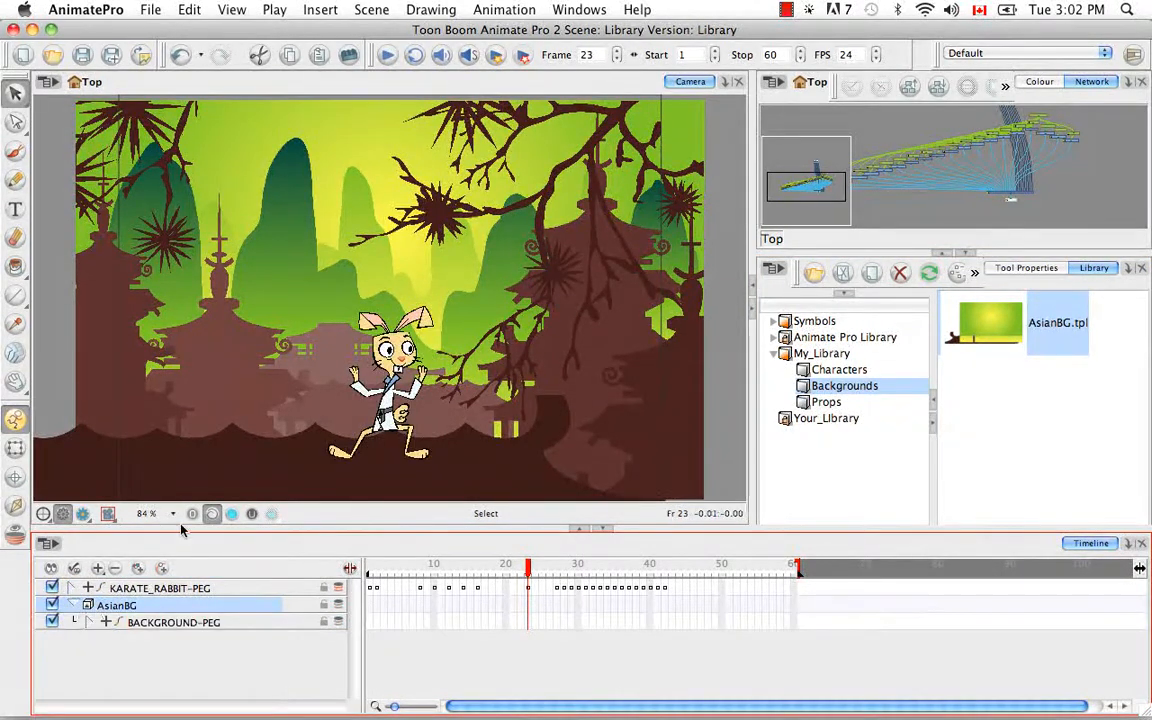
click(93, 622)
click(91, 622)
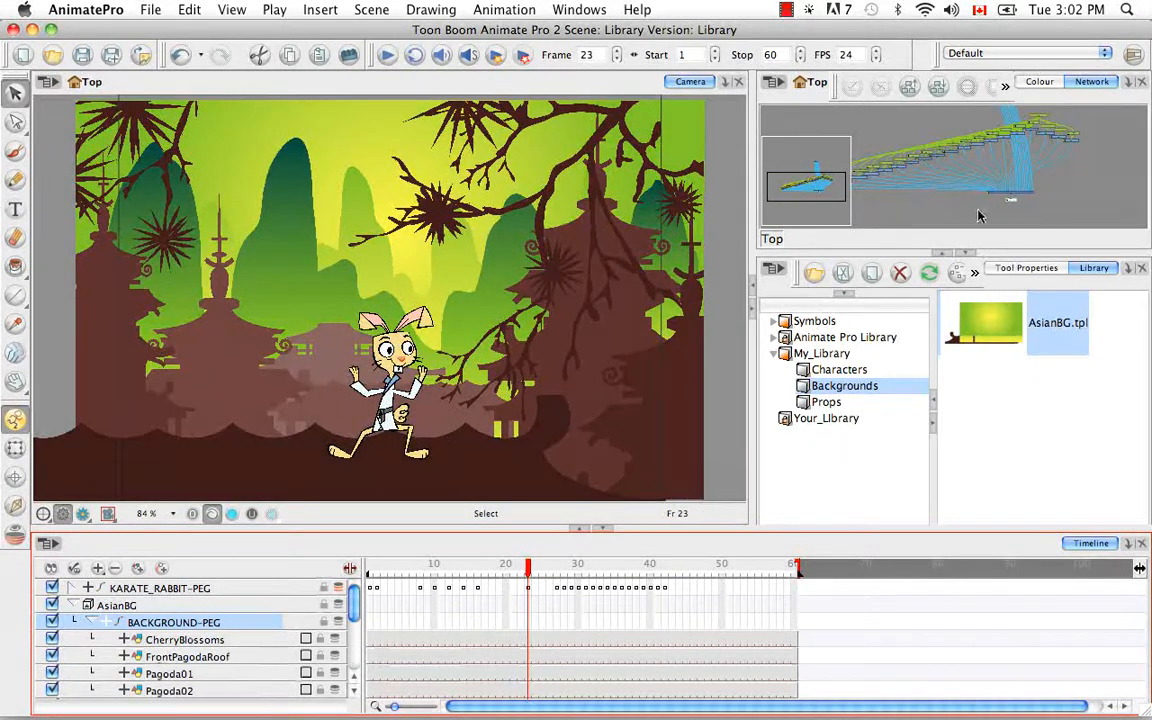
Select all modules in the Network view and order them with 25% X overlap, layer spacing 60 and vertical spacing 5
click(1056, 195)
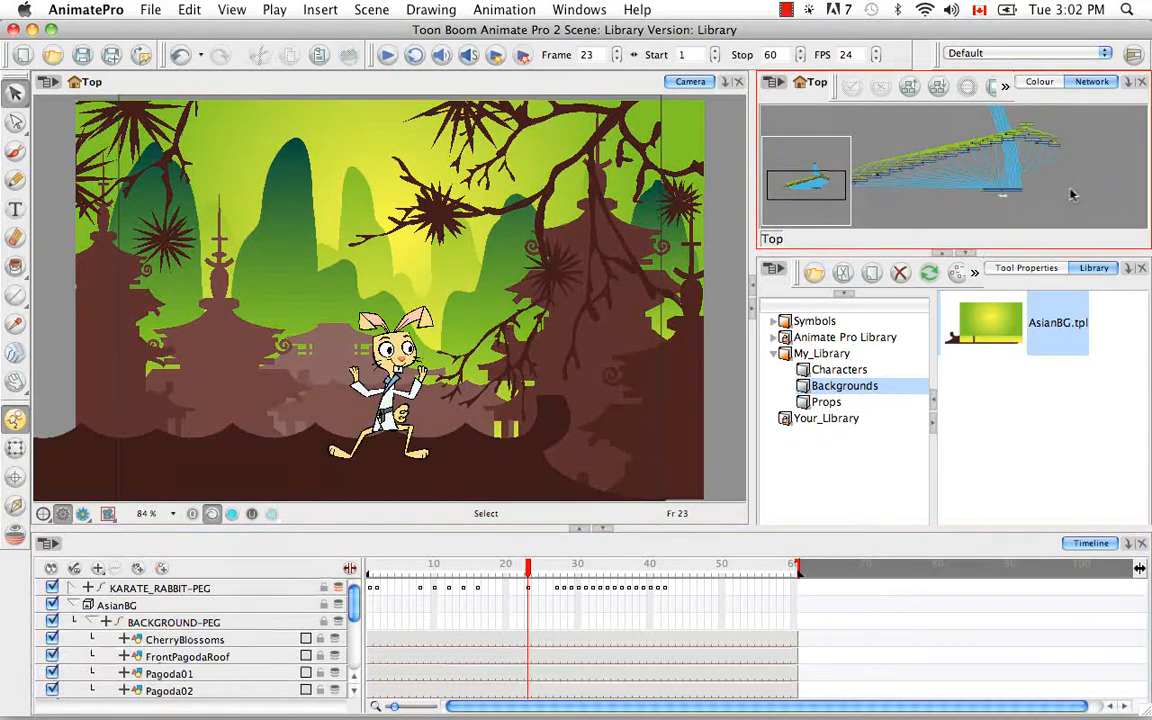
key(1)
key(1)
key(1)
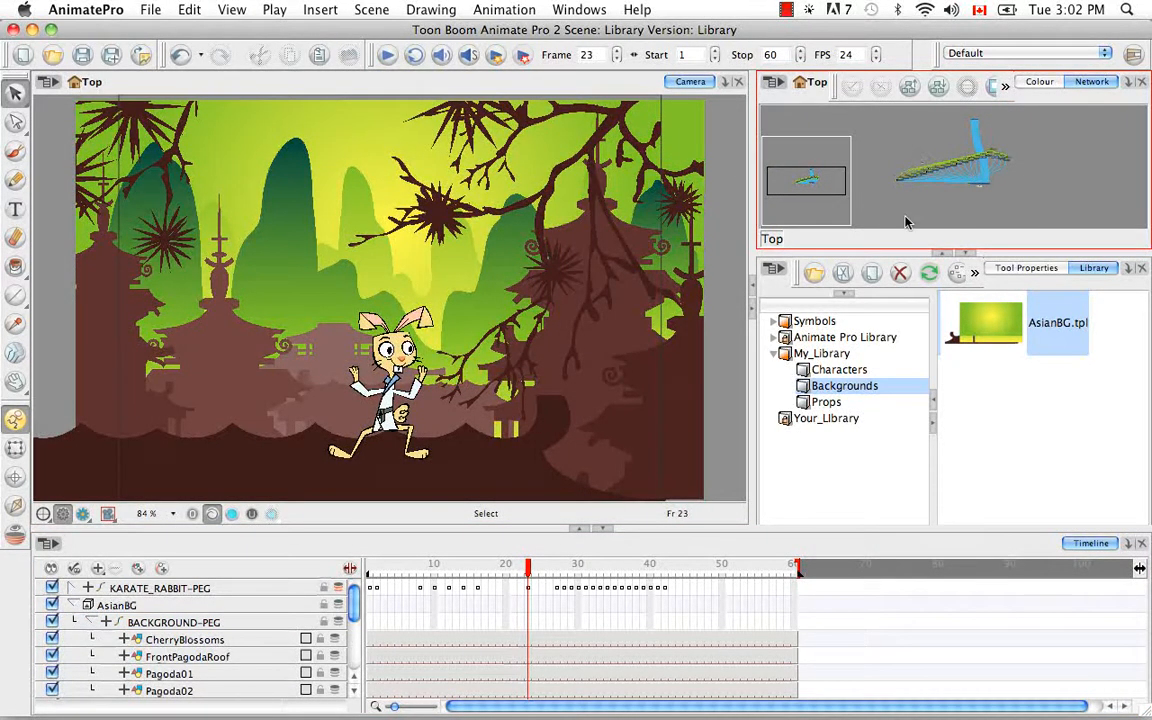
key(super+a)
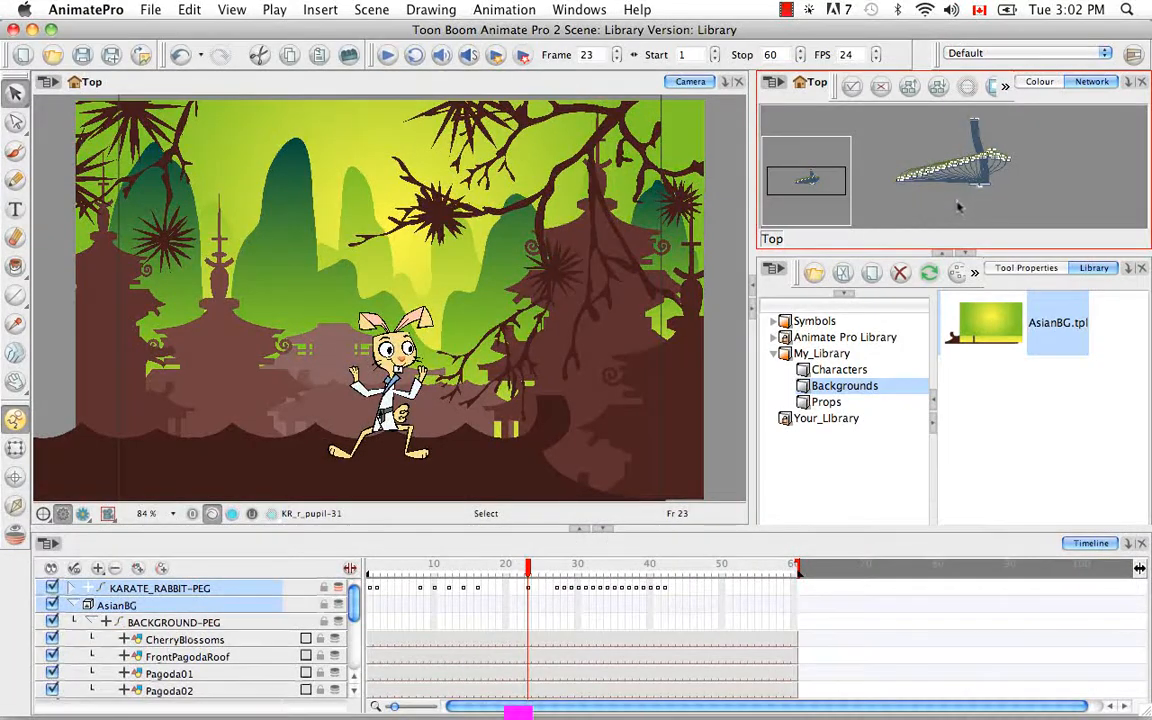
click(938, 90)
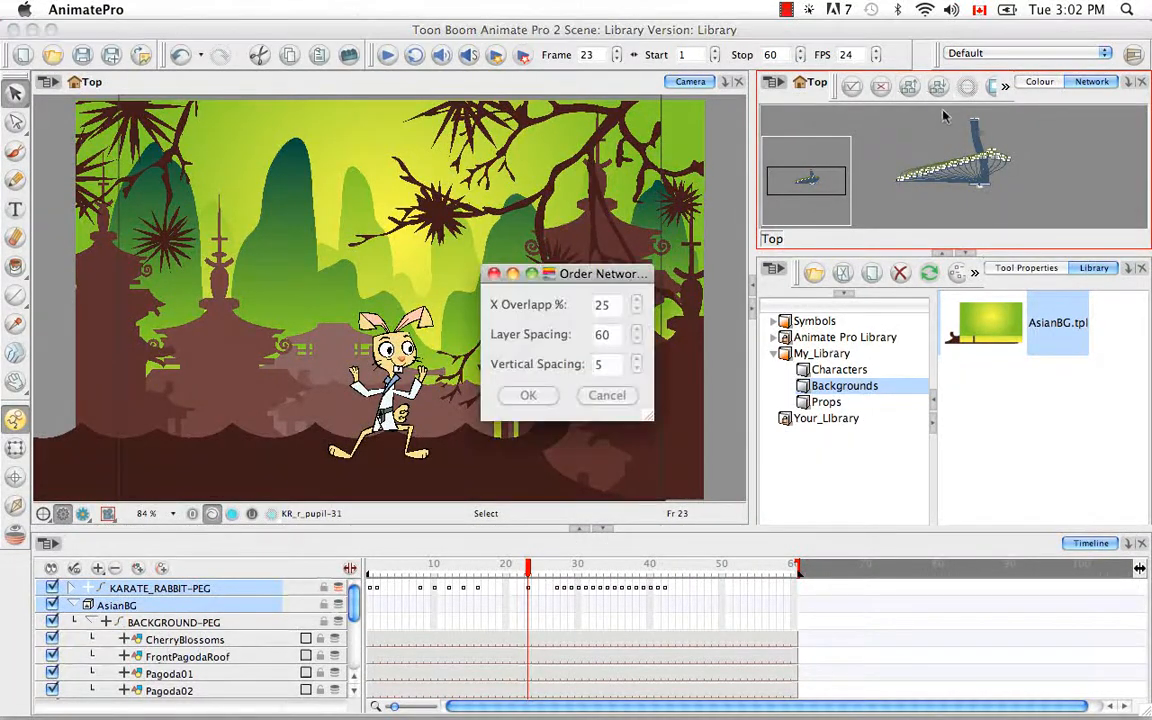
key(Return)
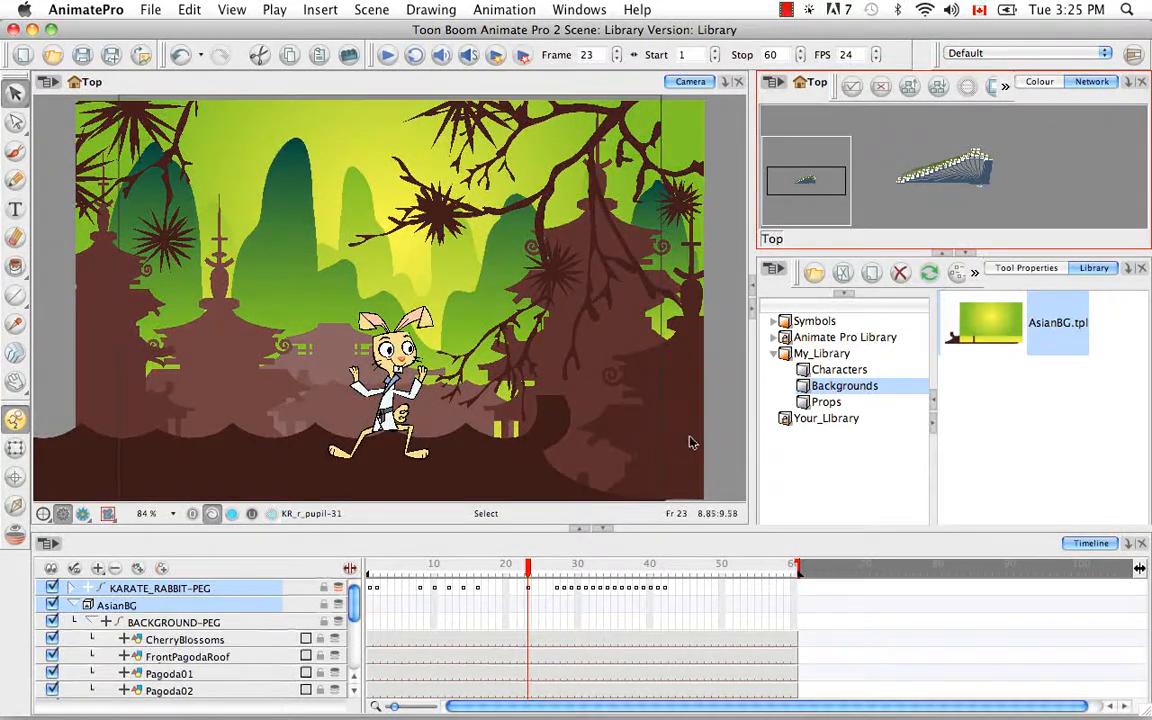
Collapse the AsianBG group and delete it from the timeline along with its drawing files and element folders
click(71, 605)
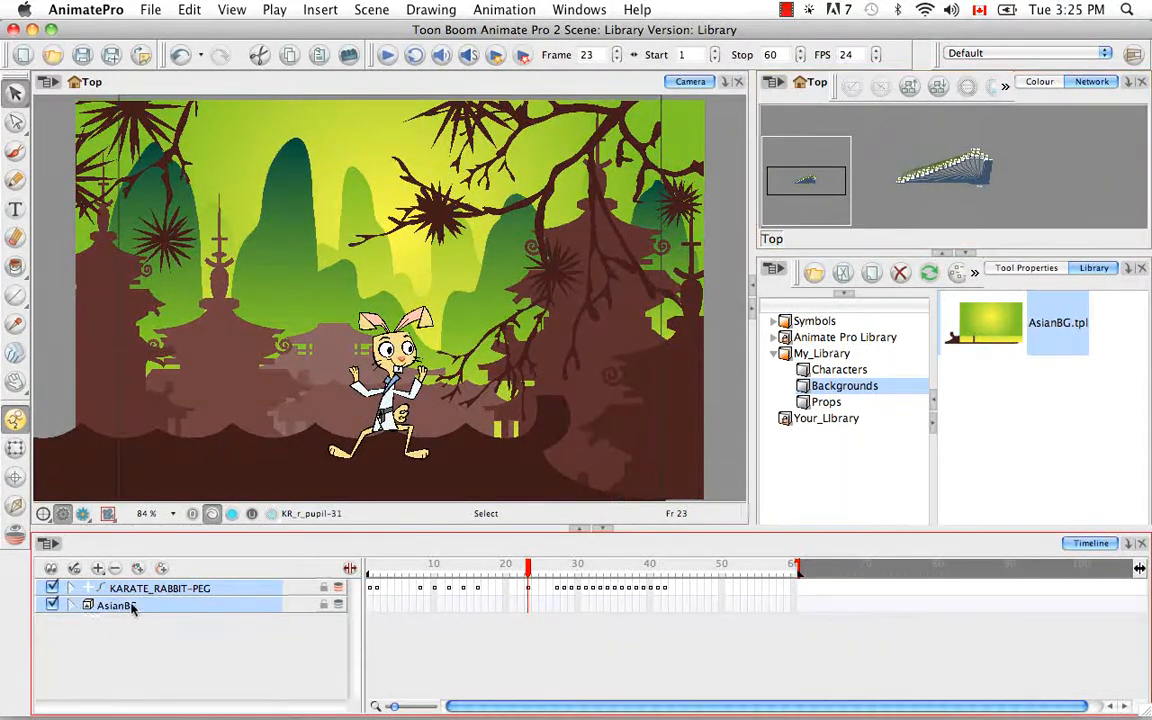
click(140, 607)
click(115, 570)
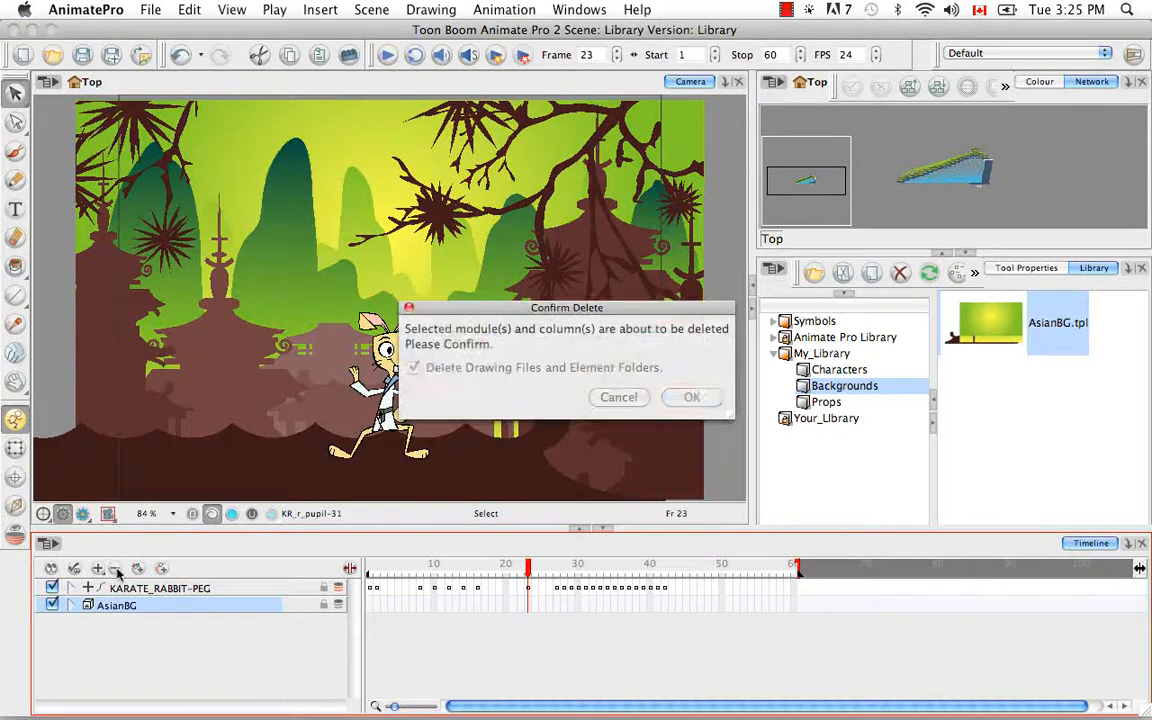
click(684, 401)
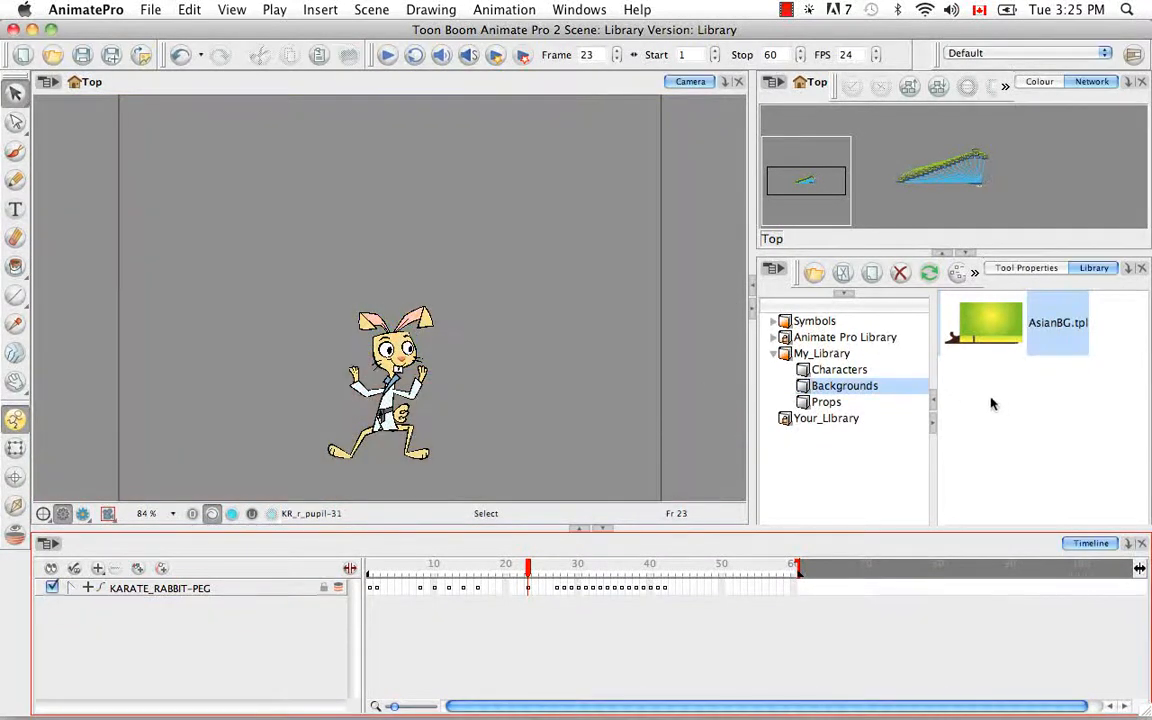
Bring the AsianBG.tpl template from the Backgrounds library folder into an empty area of the Network view
drag(975, 323, 922, 205)
click(1040, 198)
key(super+equal)
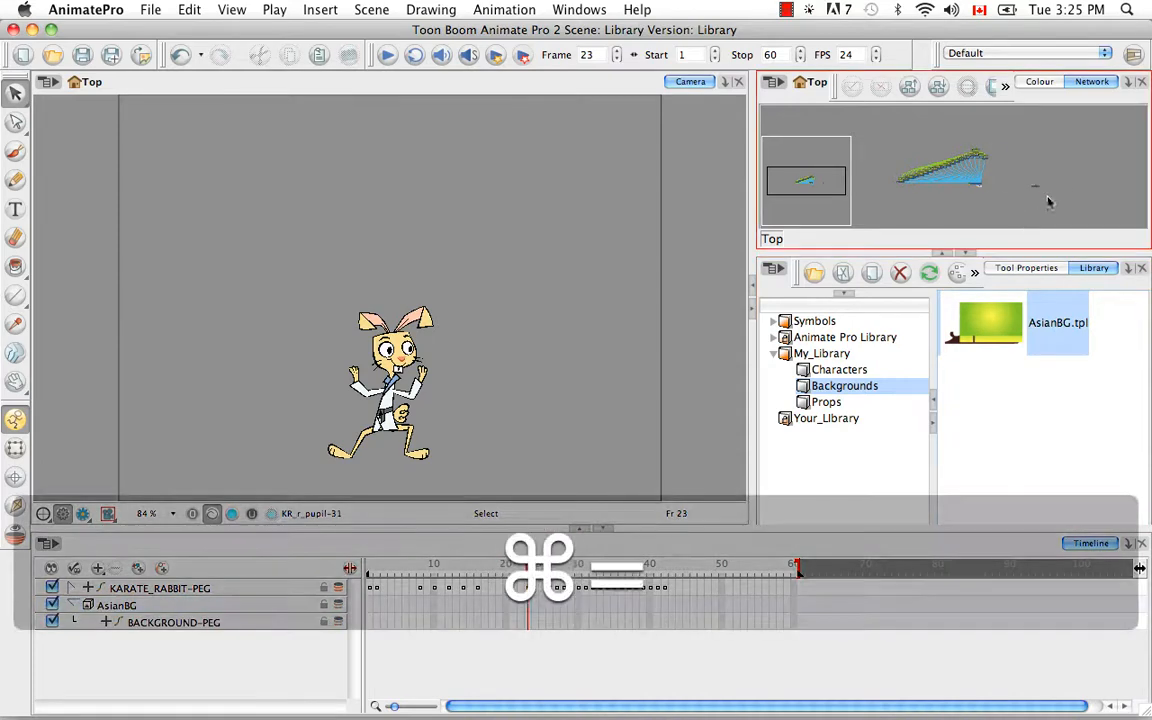
Enlarge the Network view and move the AsianBG module next to the Composite module at the end of the rabbit's network
click(966, 253)
key(space)
drag(1085, 339, 914, 301)
drag(967, 262, 1024, 324)
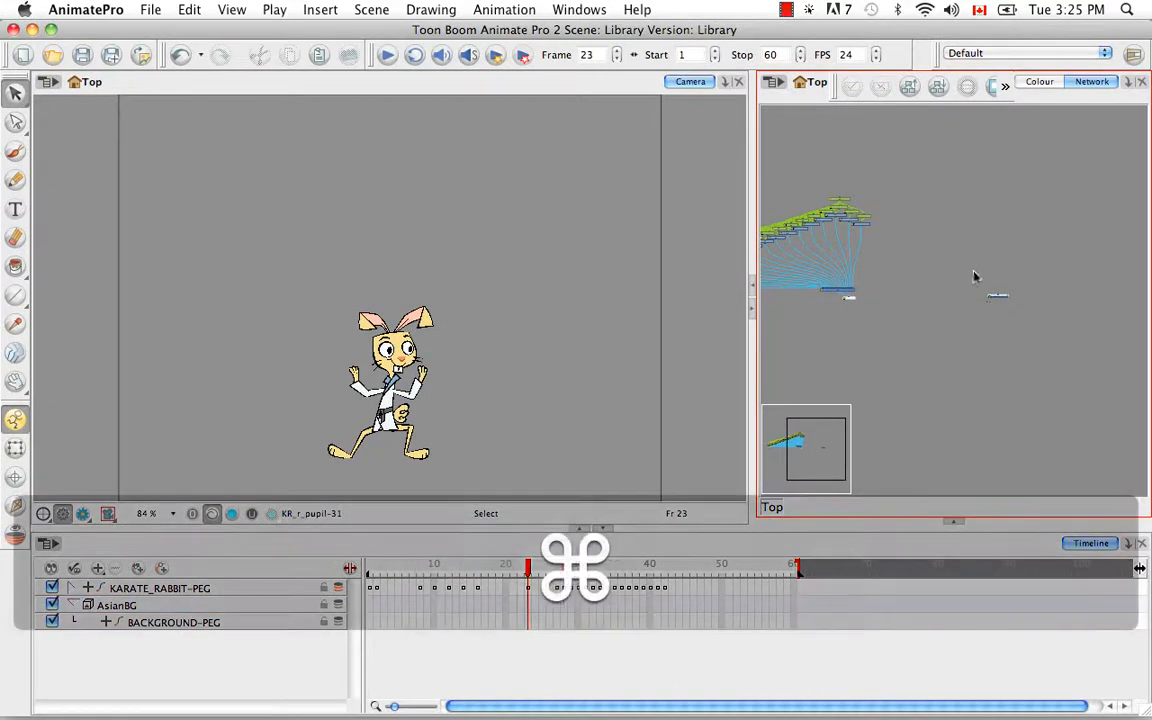
key(super+minus)
key(super+equal)
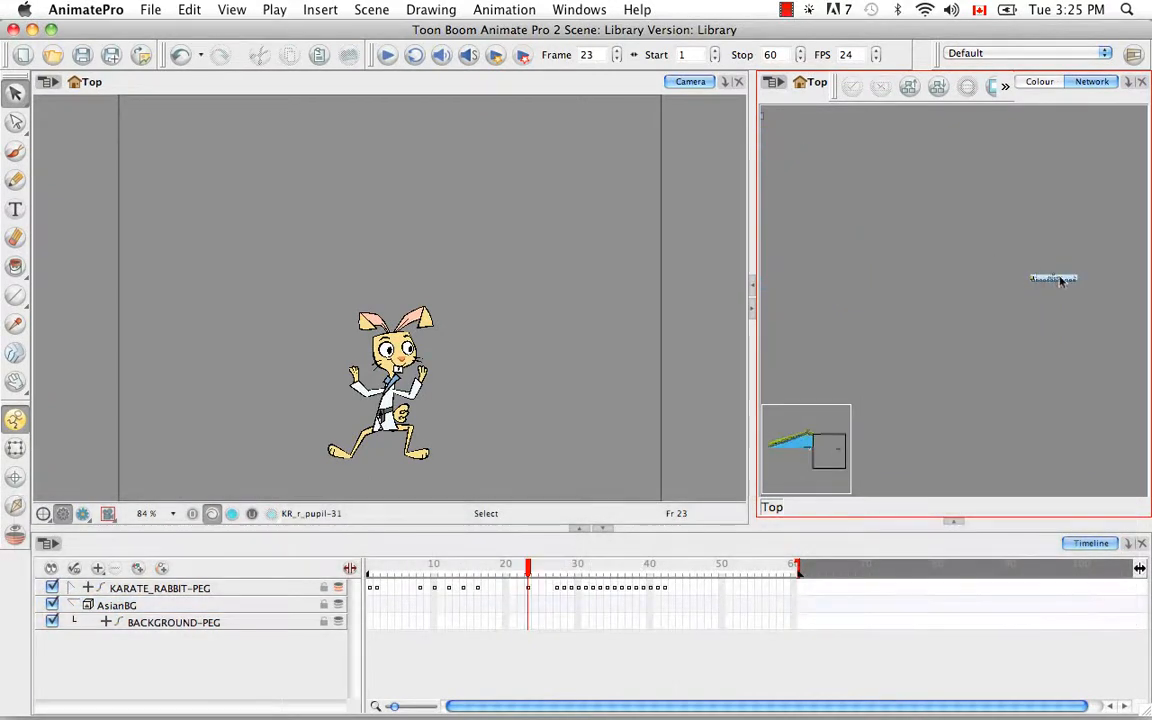
click(1013, 282)
drag(1013, 283, 820, 256)
key(space)
drag(917, 348, 1138, 429)
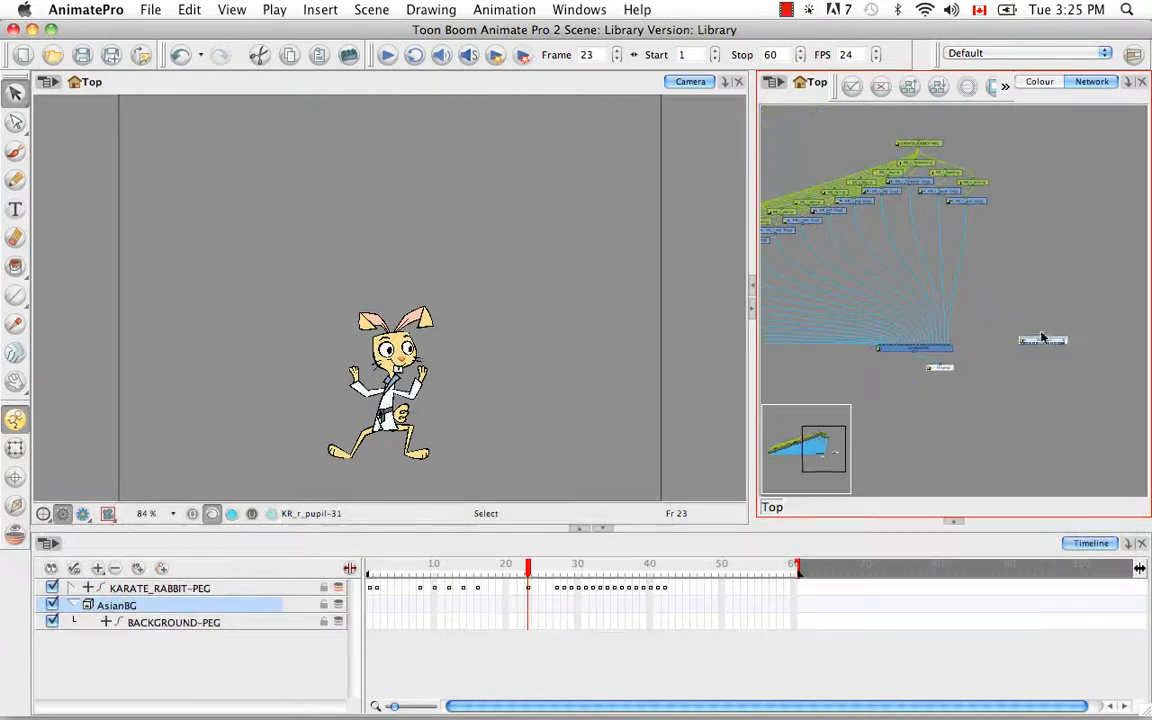
drag(1038, 338, 990, 330)
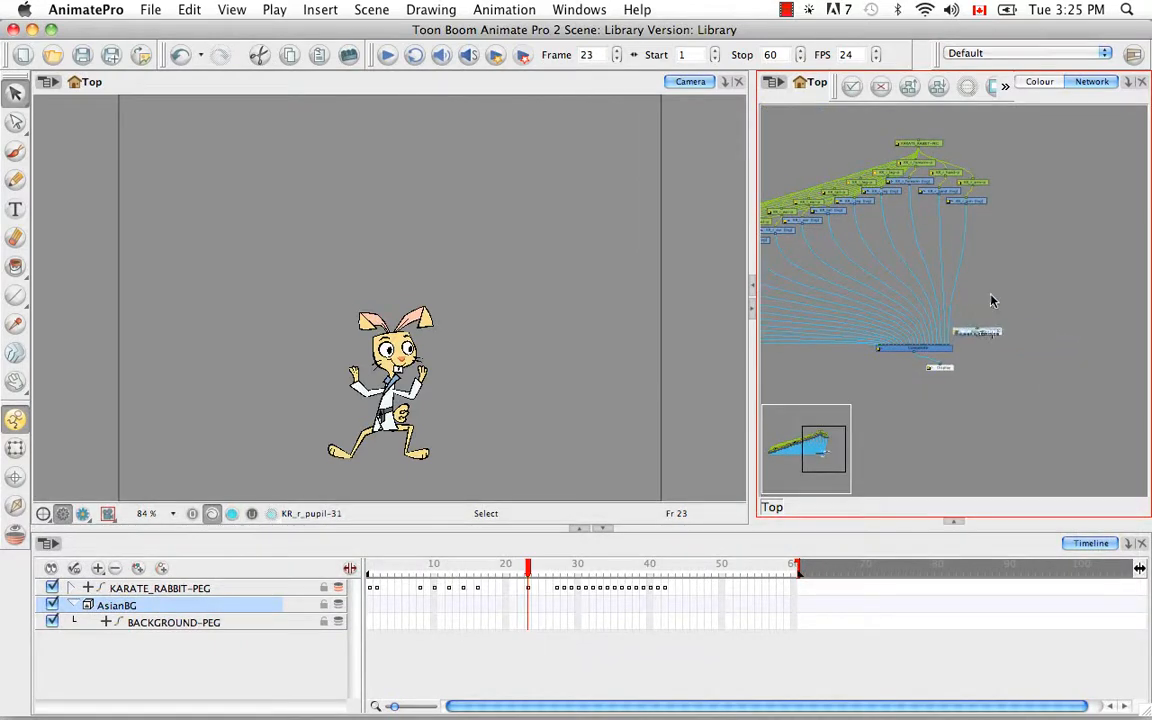
Reposition the AsianBG module slightly farther above and beside the Composite module, leaving room for its cables
key(super+equal)
key(super+equal)
key(super+equal)
key(super+equal)
key(super+equal)
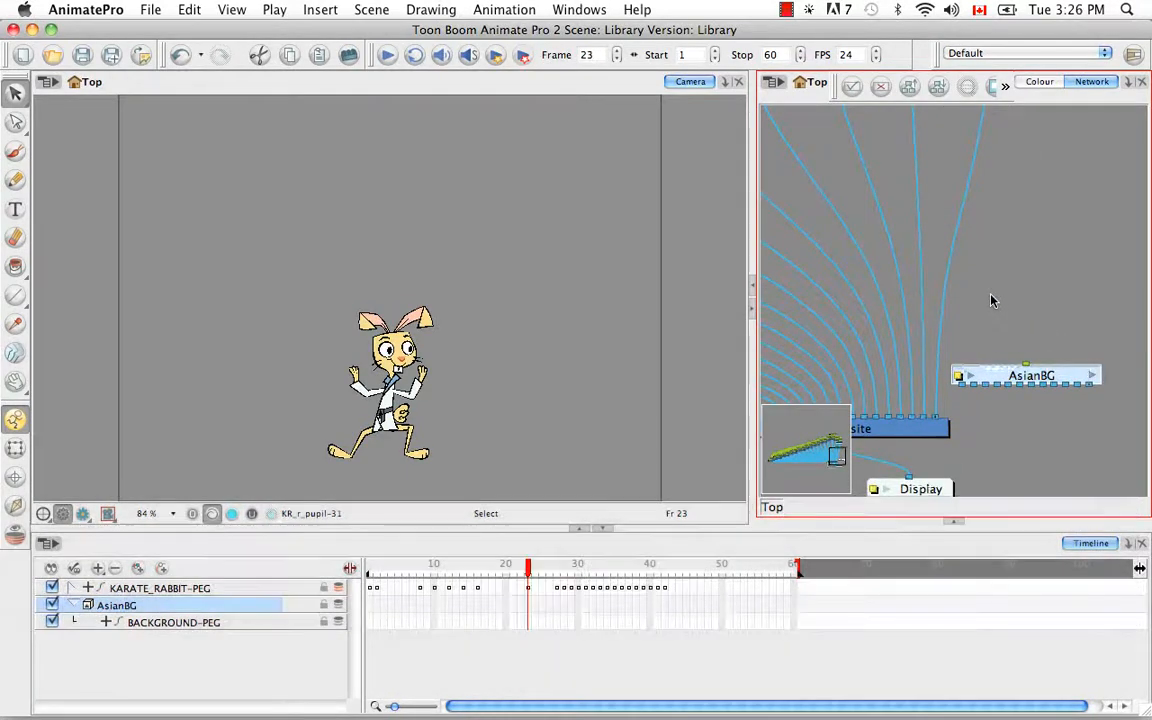
key(space)
drag(1023, 351, 922, 260)
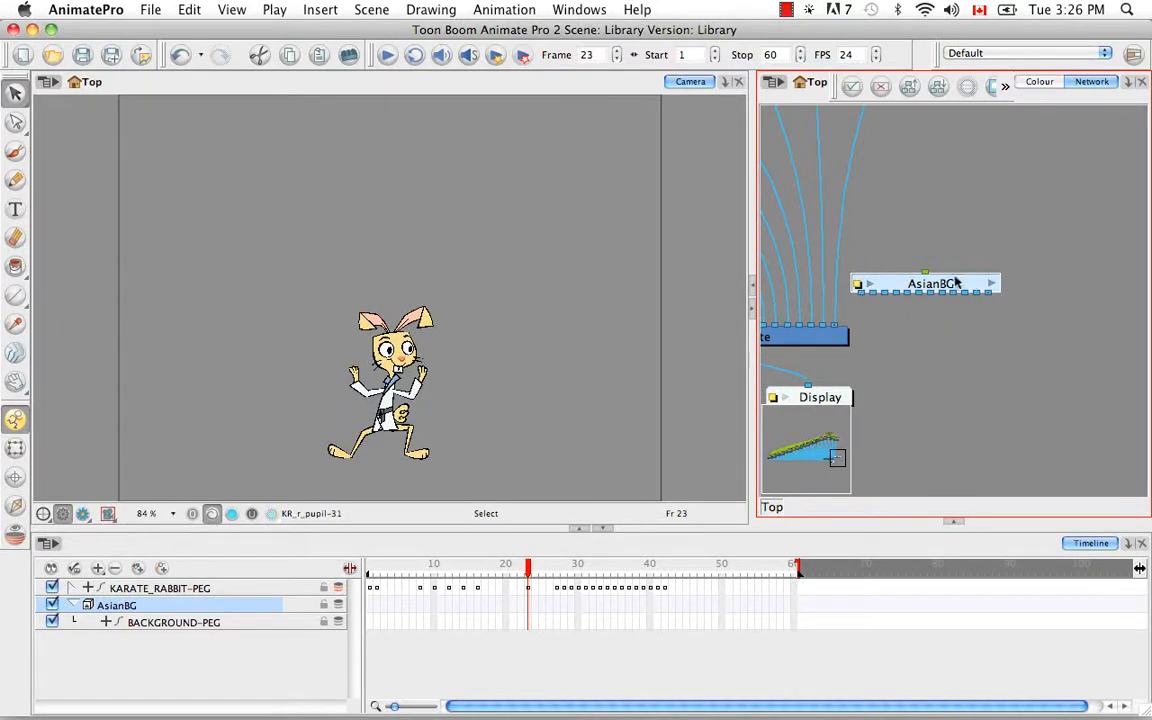
drag(955, 284, 1005, 249)
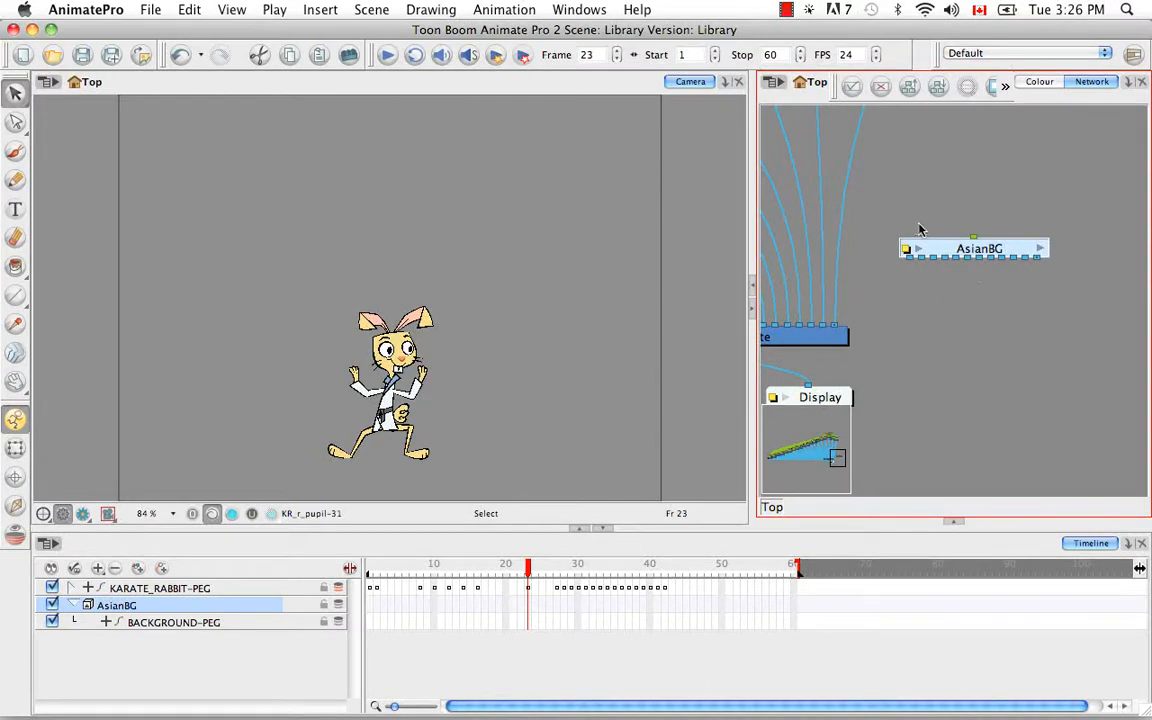
Connect all of AsianBG's output ports in order to new input ports on the Composite module and restore the Network view's smaller size
drag(912, 259, 847, 330)
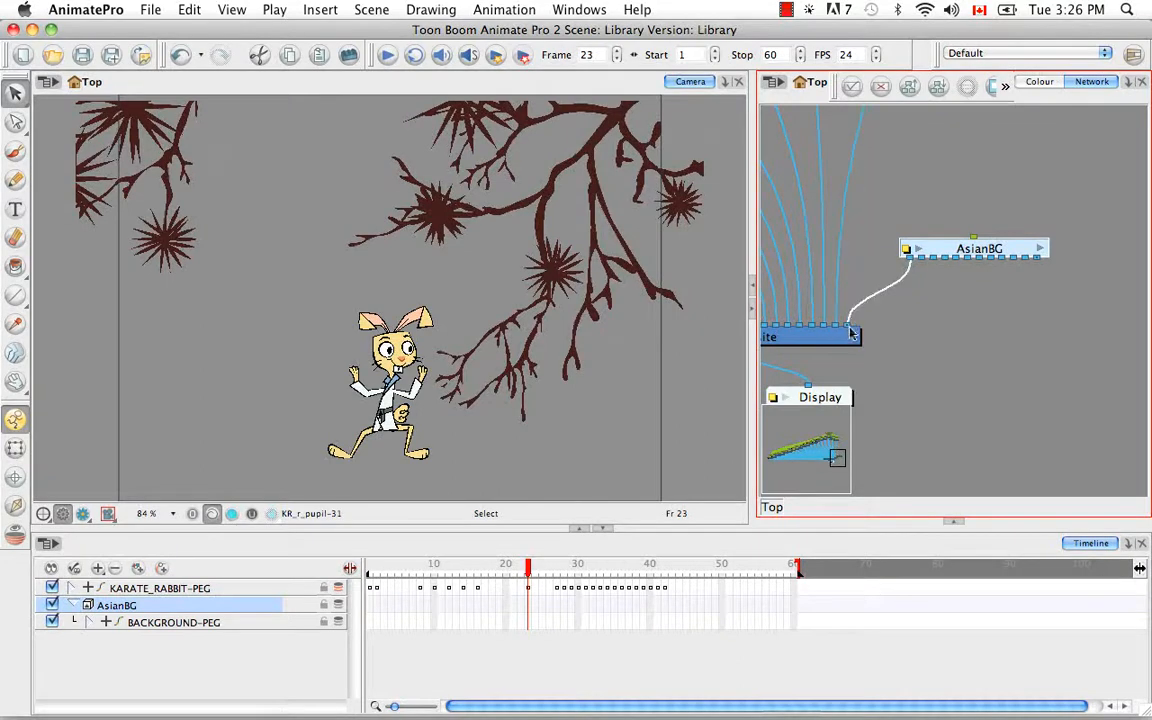
drag(921, 259, 859, 329)
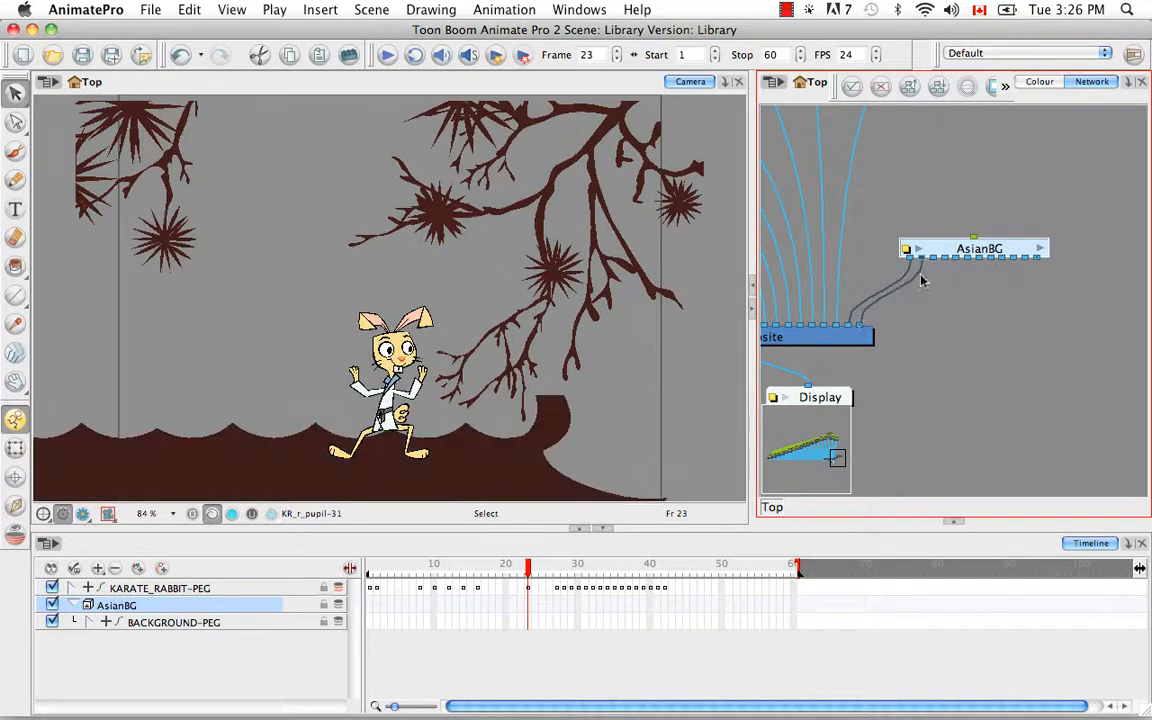
drag(933, 260, 867, 336)
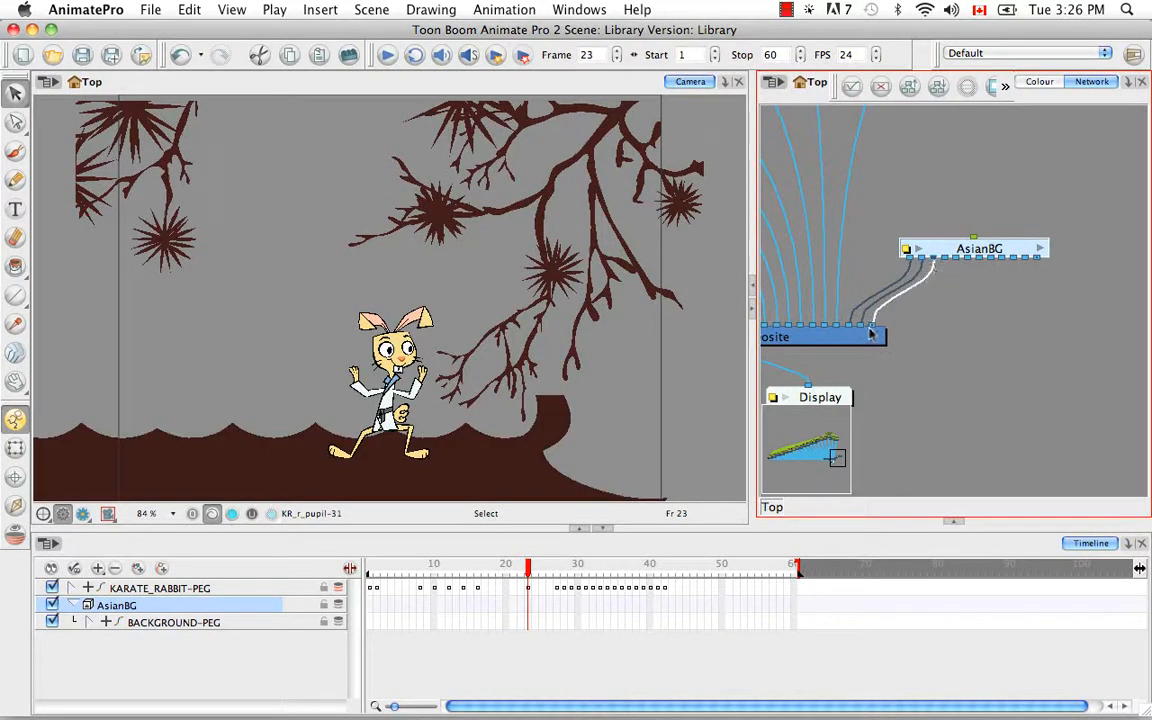
drag(945, 259, 889, 331)
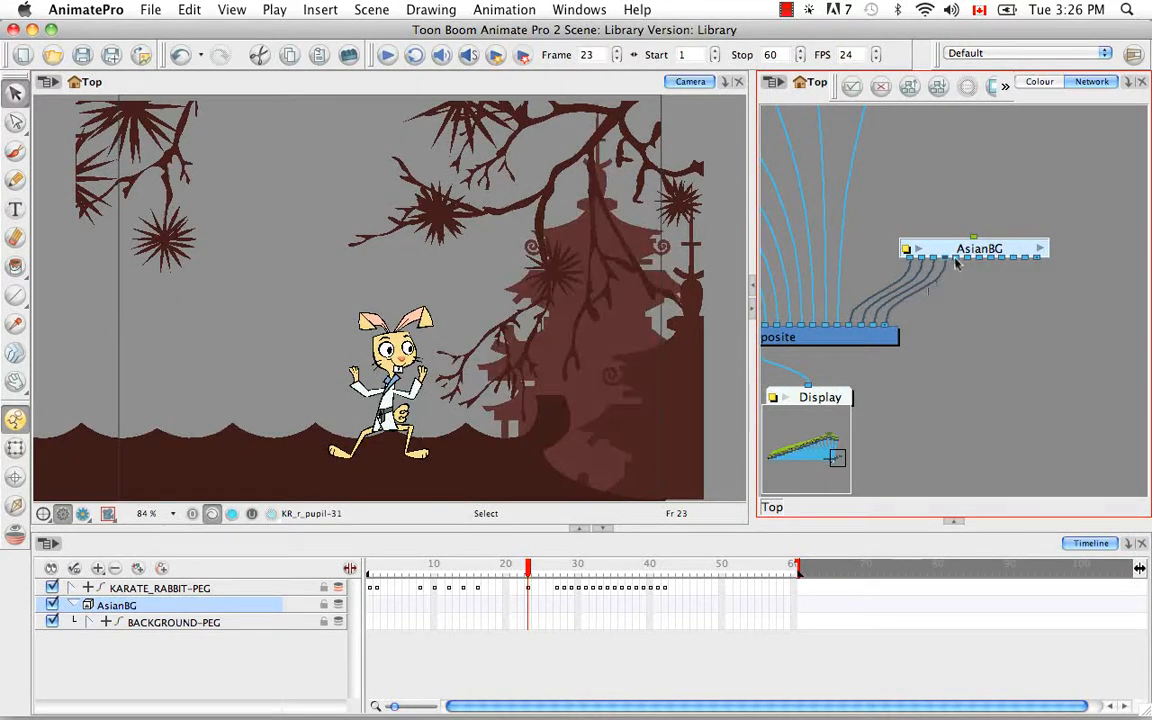
drag(957, 262, 910, 320)
drag(970, 262, 820, 325)
drag(979, 259, 922, 326)
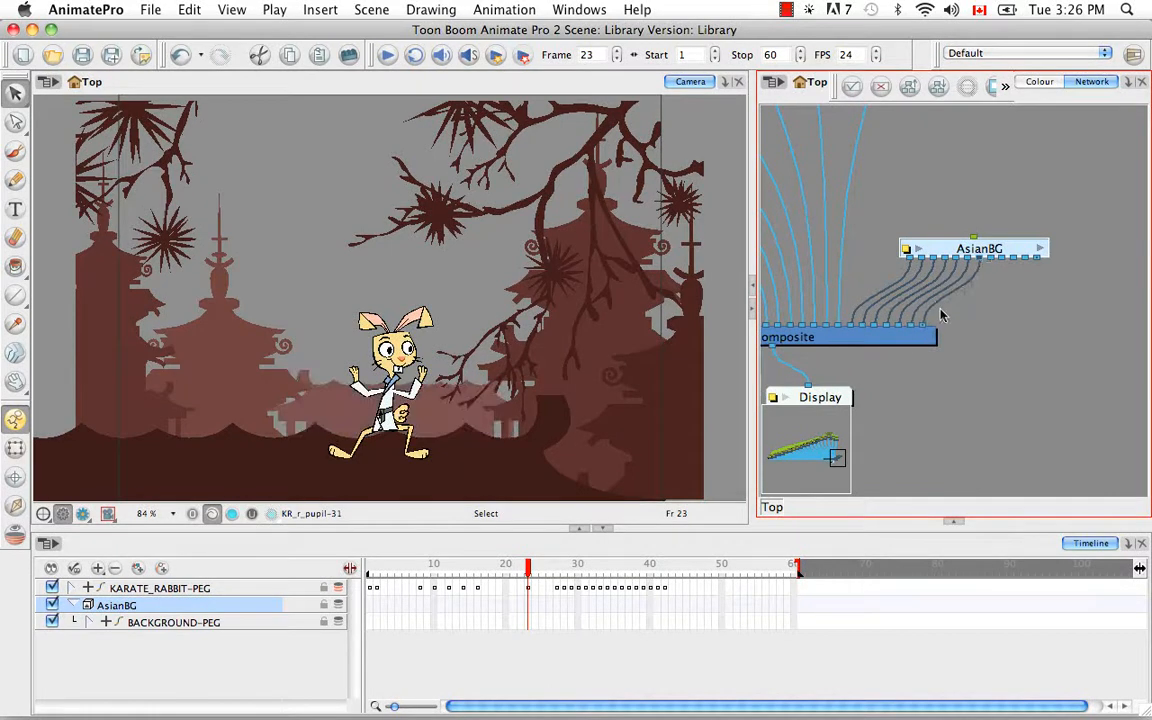
drag(990, 260, 933, 328)
drag(1003, 264, 945, 326)
drag(1015, 262, 962, 326)
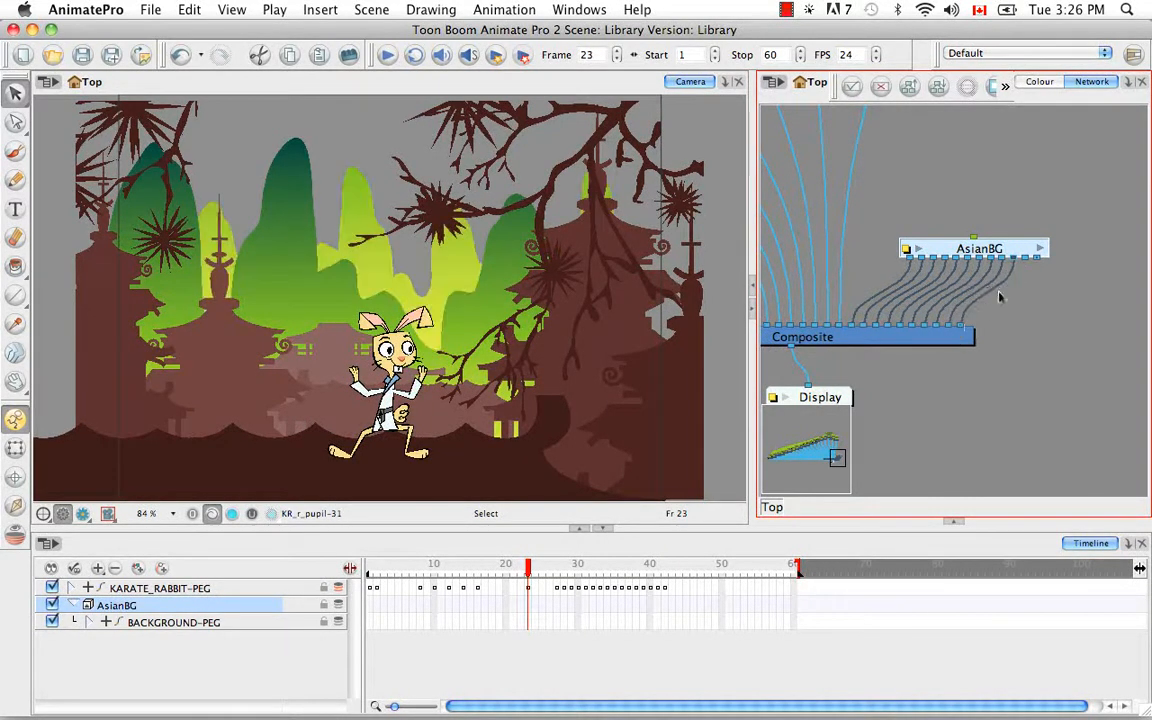
drag(1030, 260, 986, 331)
click(1052, 288)
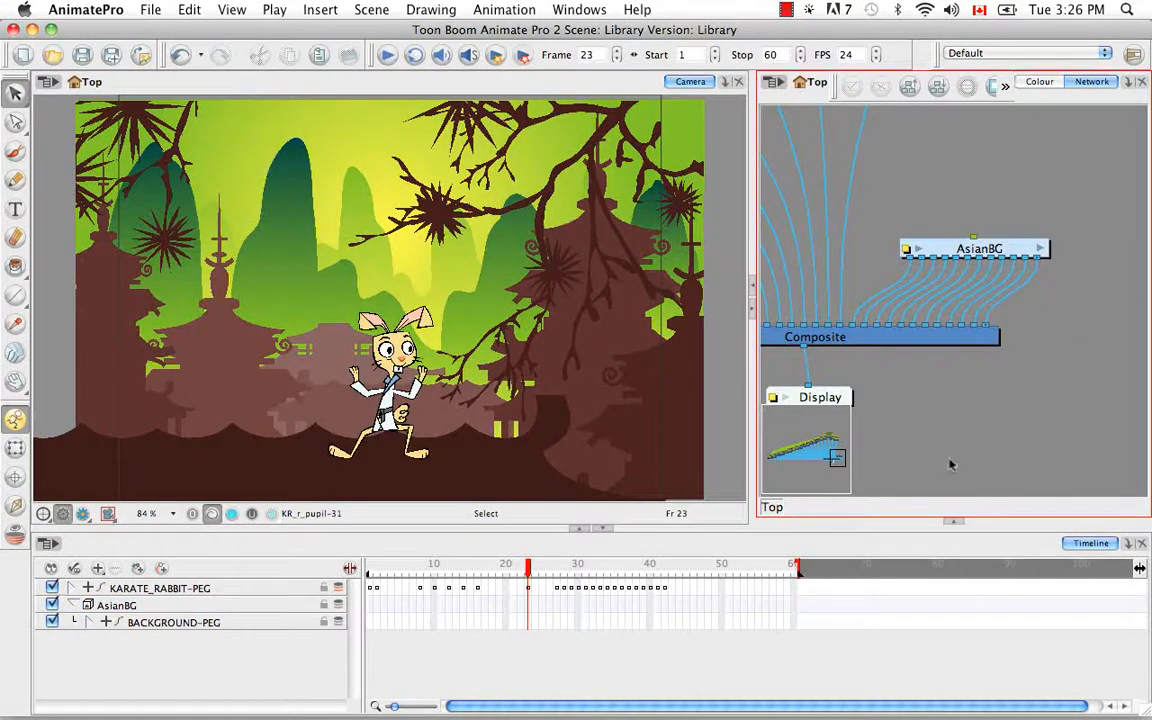
click(952, 521)
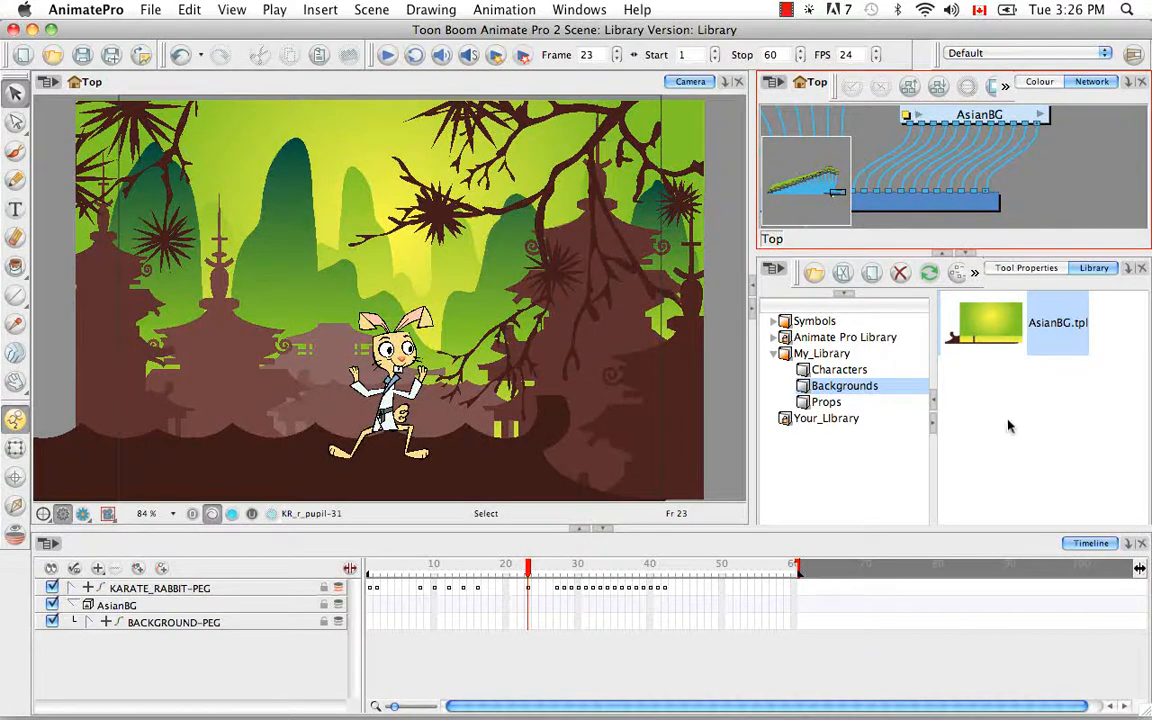
Delete the AsianBG.tpl template from the Backgrounds library folder twice, undoing each deletion
click(875, 473)
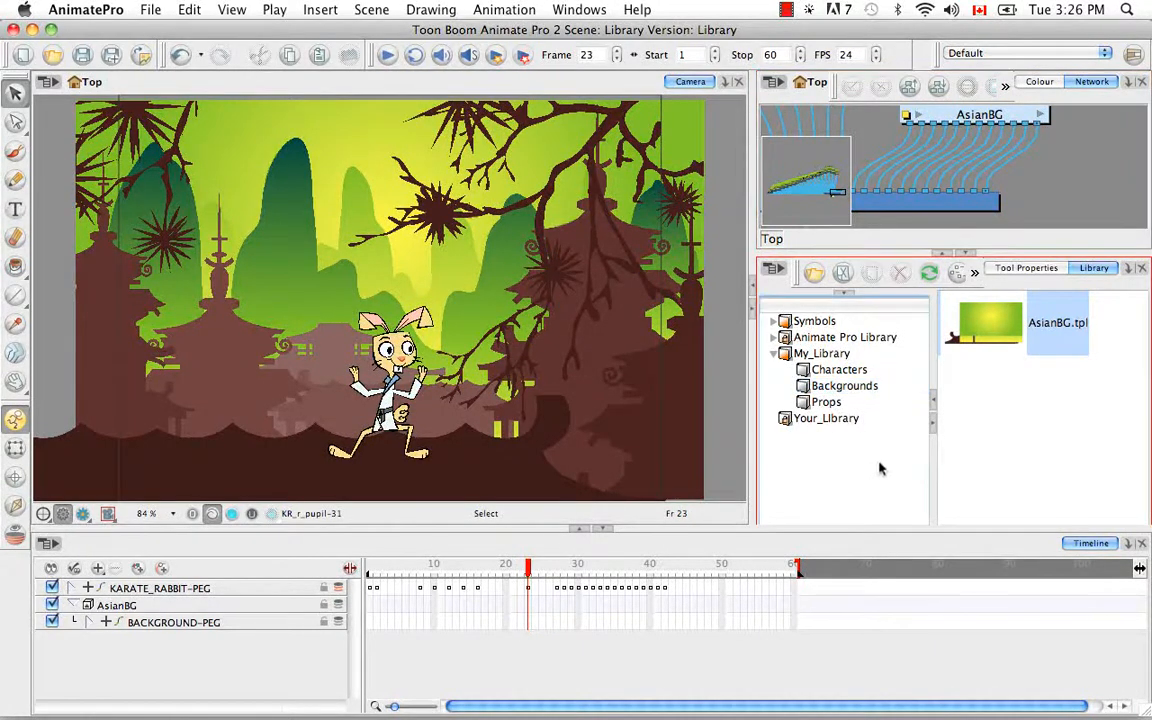
click(871, 390)
click(1075, 303)
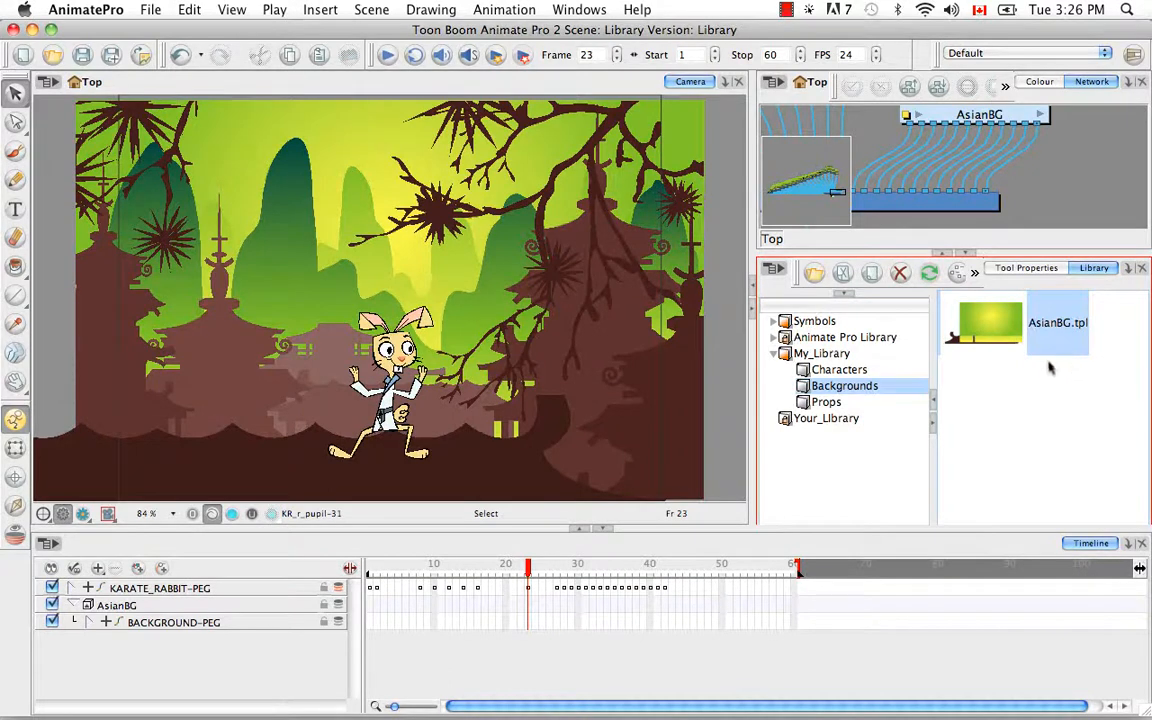
key(BackSpace)
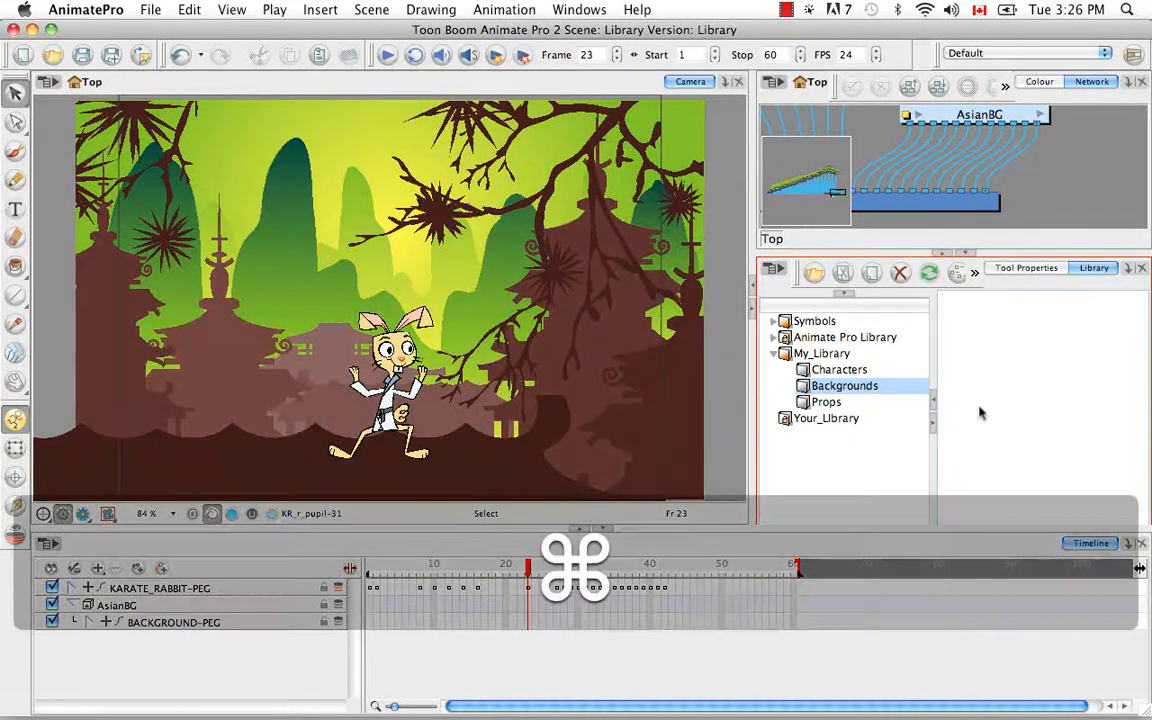
key(super+z)
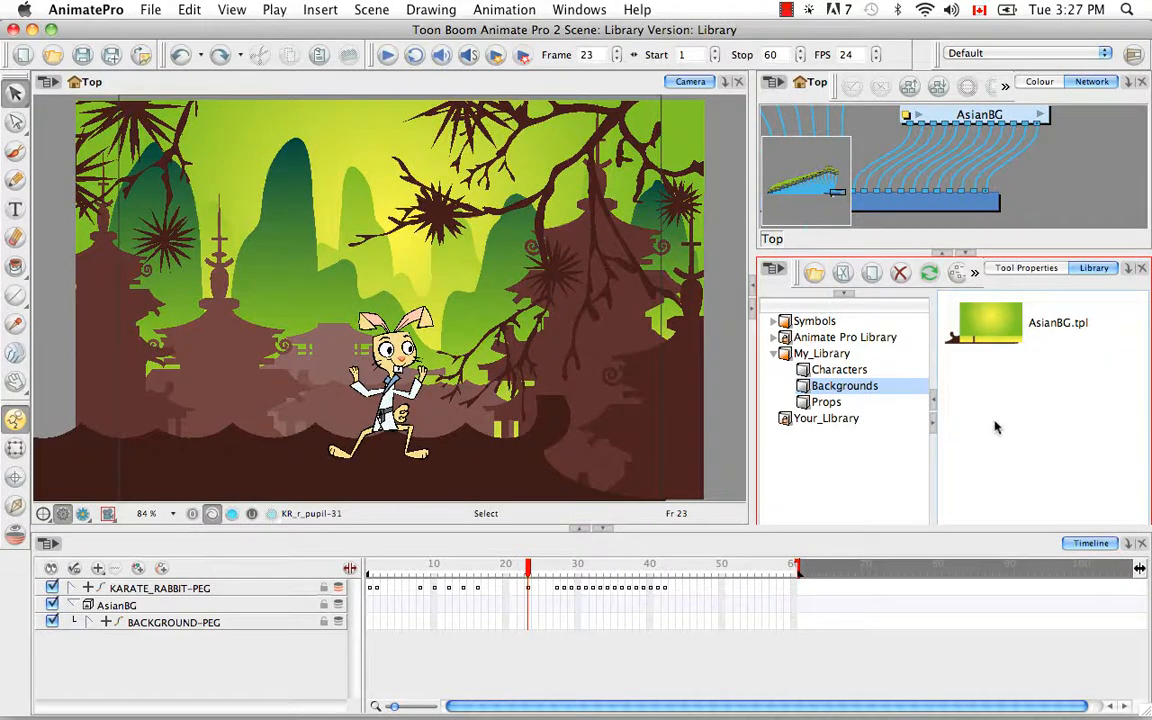
click(985, 325)
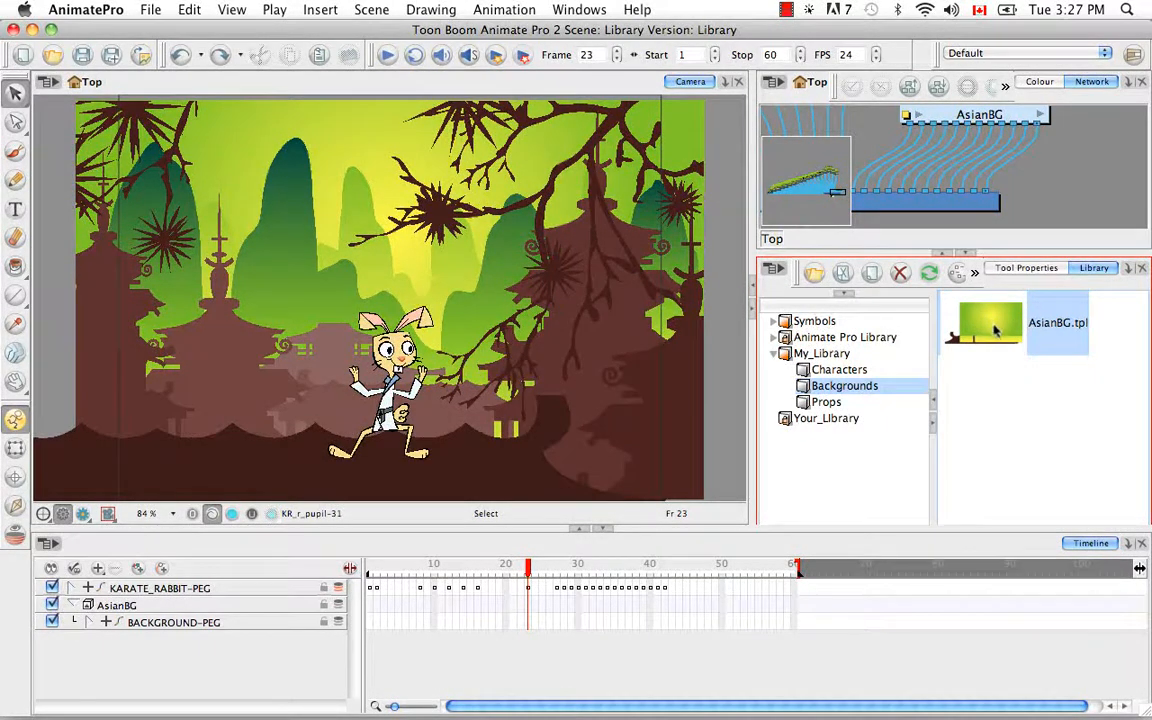
right_click(996, 330)
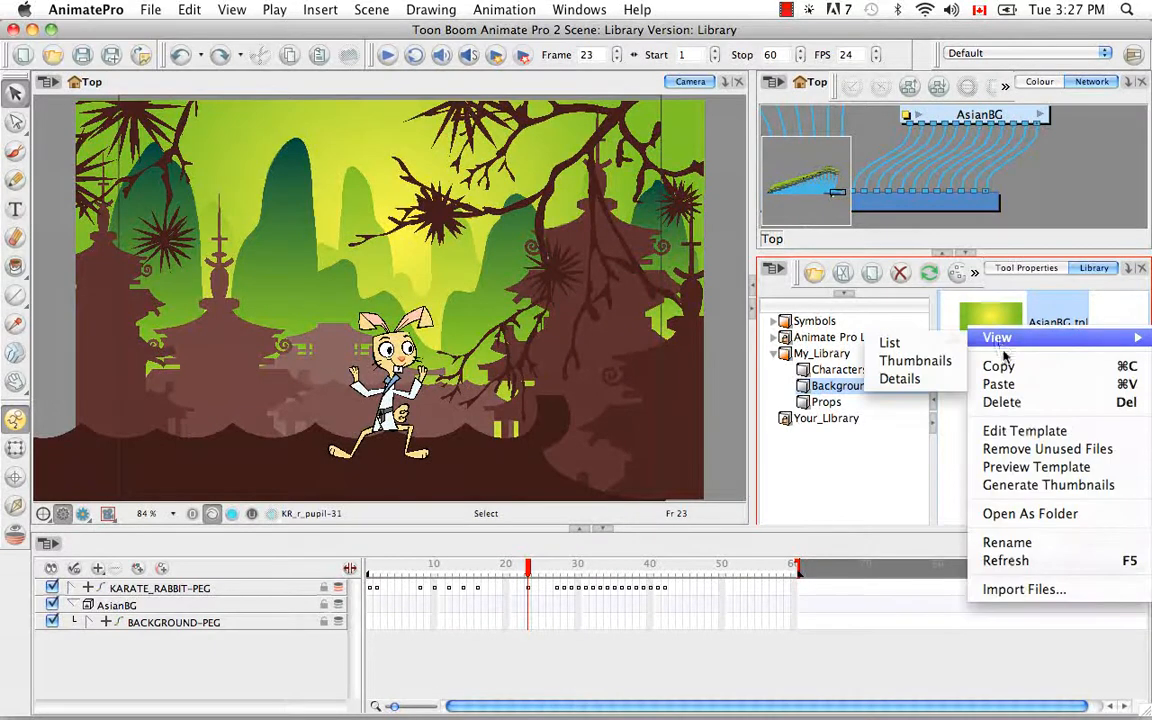
click(1022, 404)
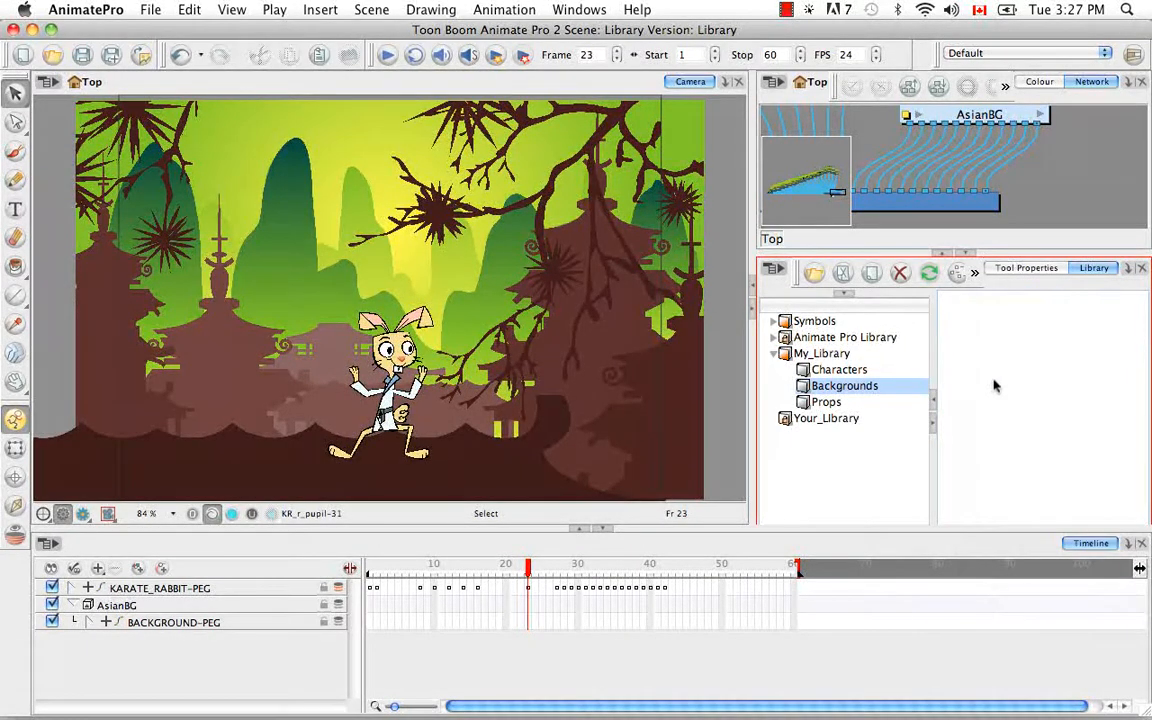
key(super+z)
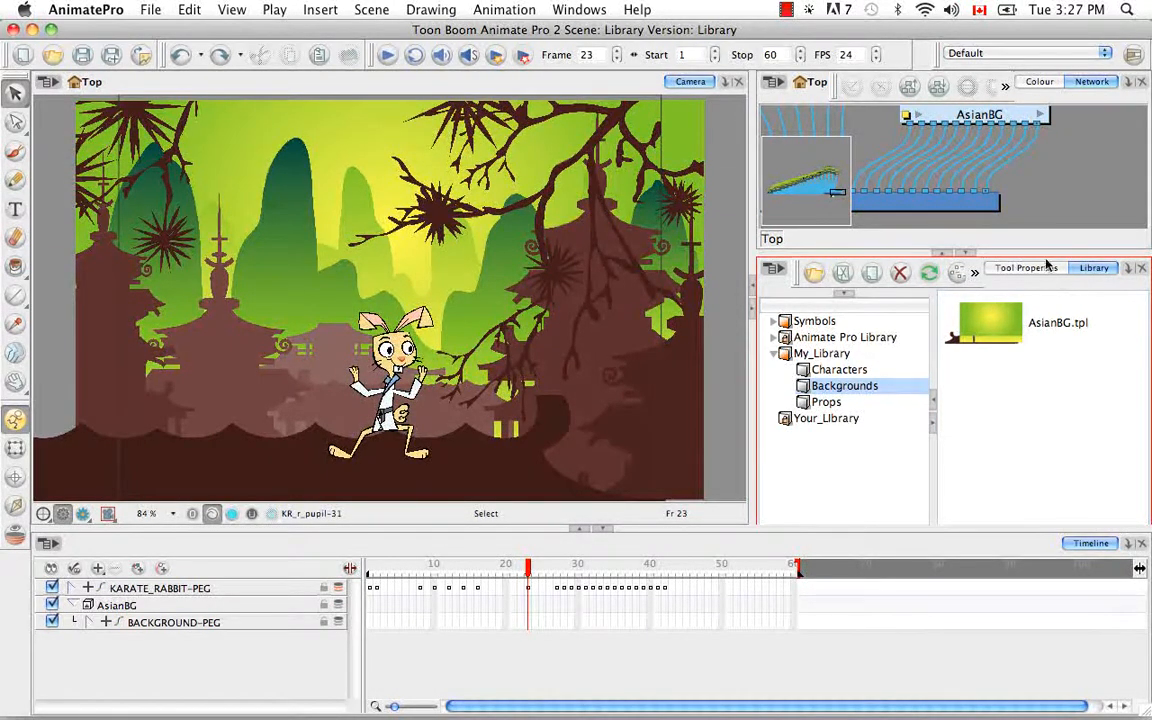
Open the KR_Cartwheel.tpl template from My_Library's Characters folder for editing
click(835, 369)
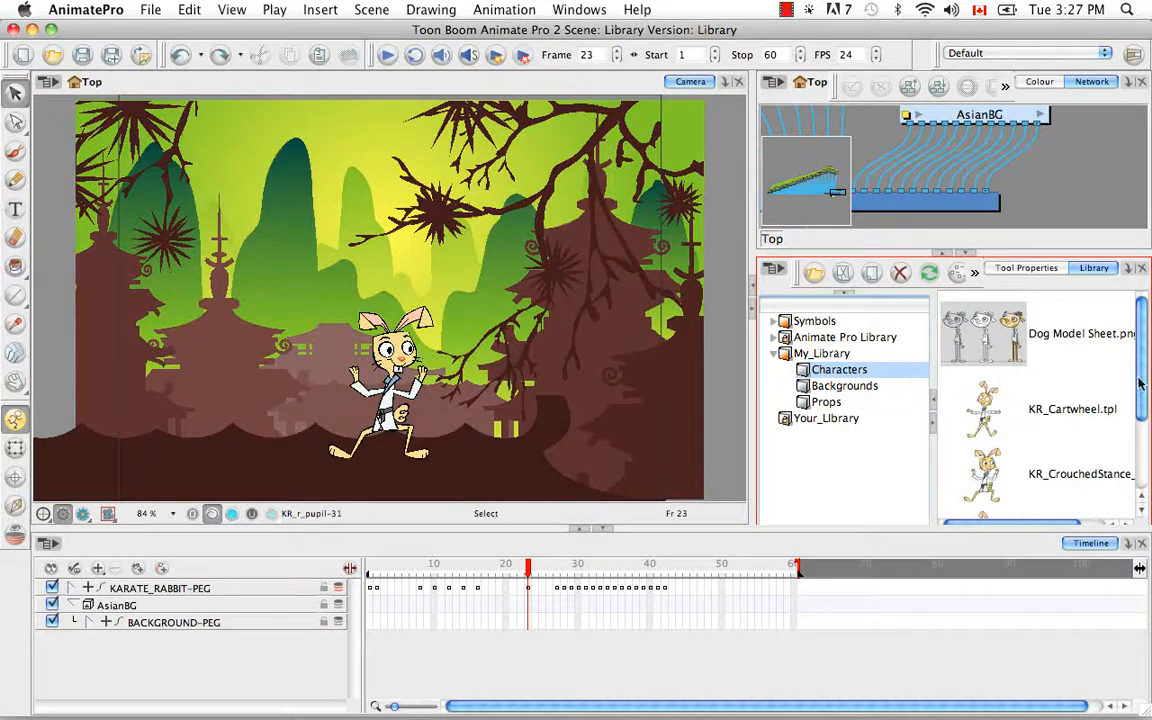
scroll(1040, 390, down, 2)
click(1040, 335)
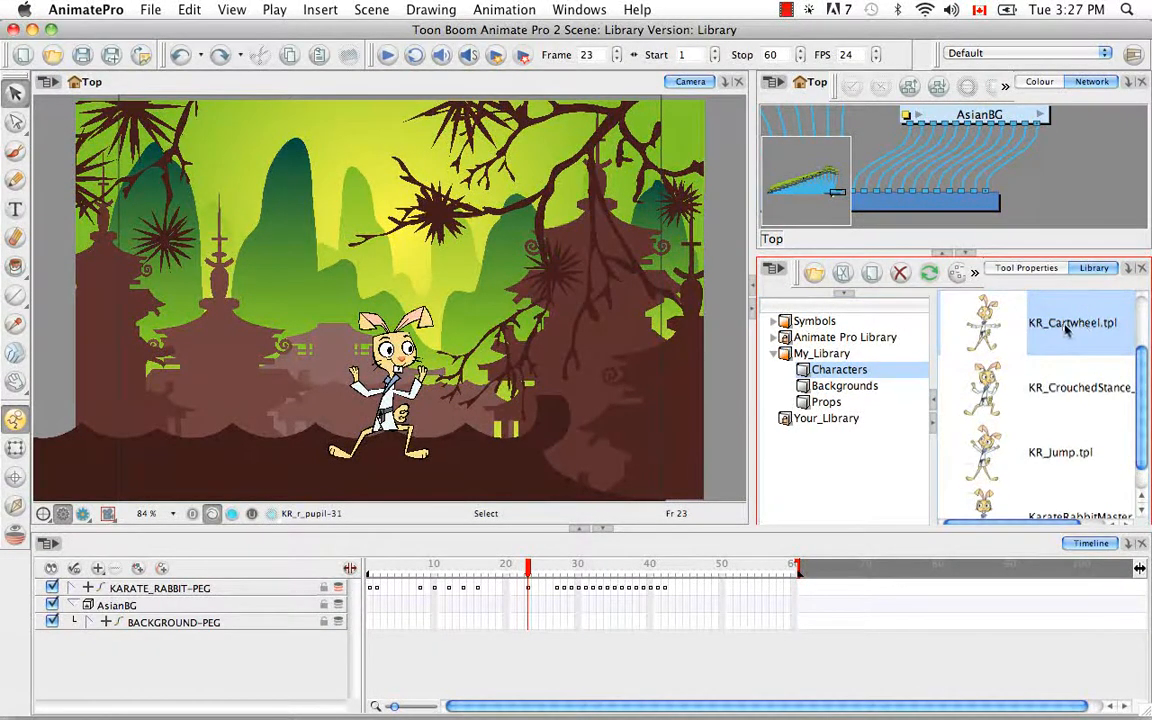
right_click(1067, 333)
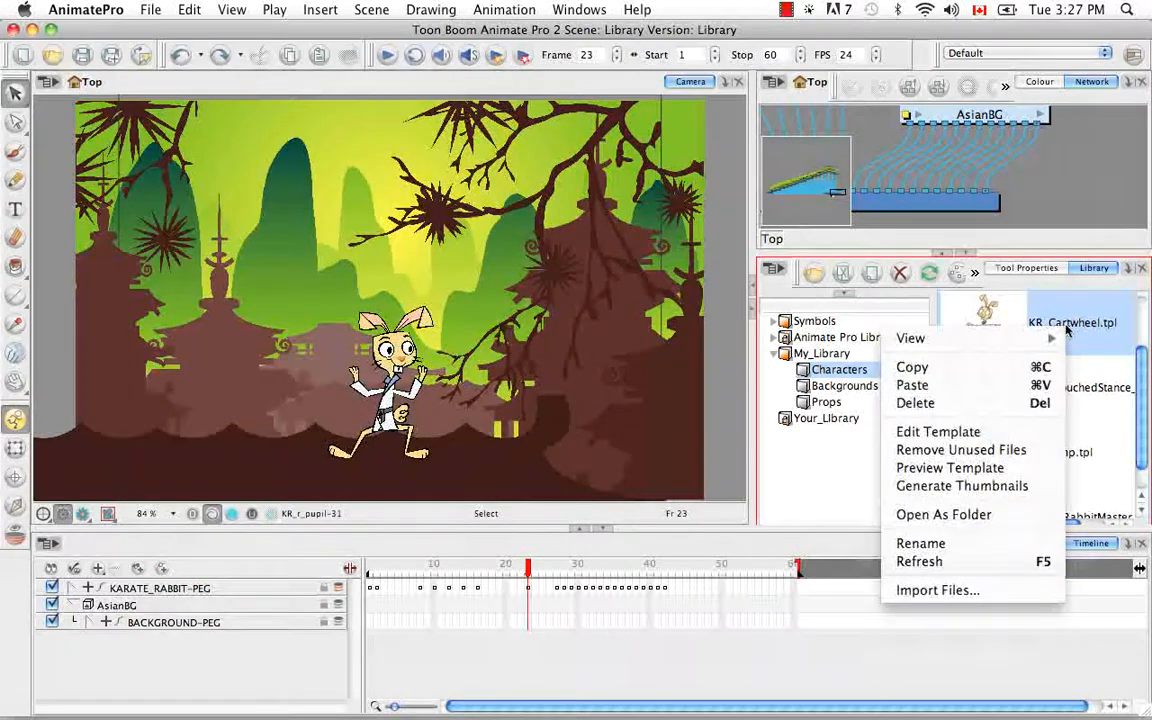
click(1036, 432)
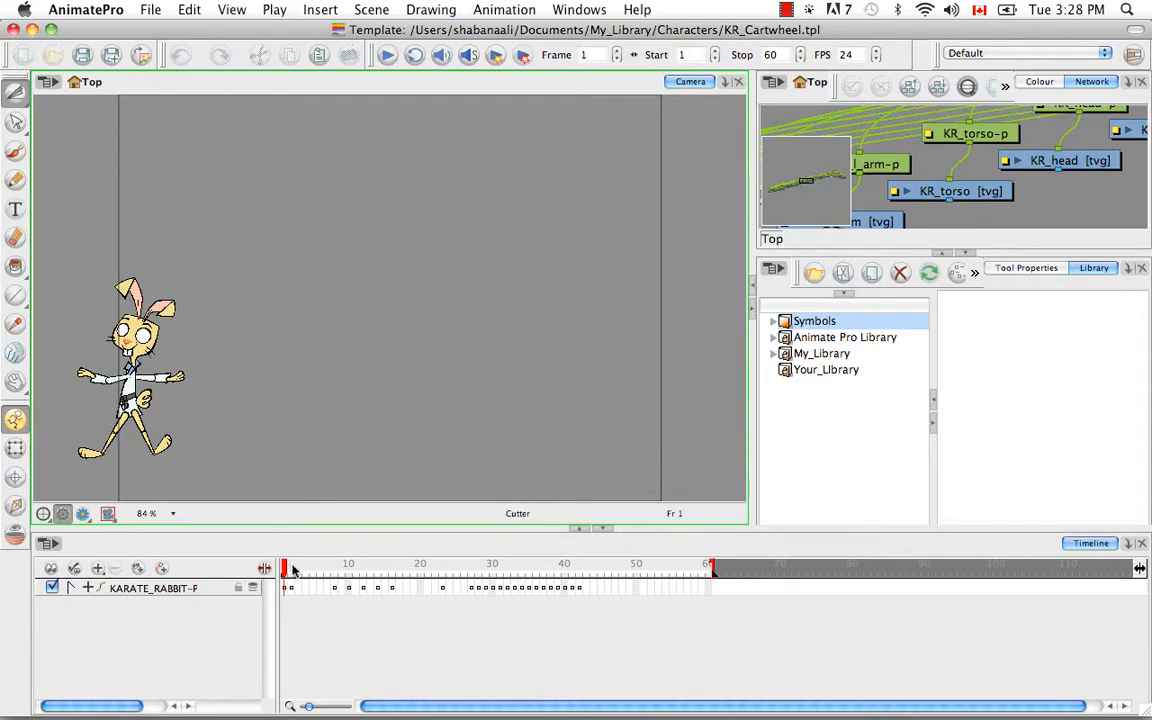
Expand the KARATE_RABBIT-PEG layer in the timeline and widen the layer list to show the full layer names
mouse_move(292, 569)
mouse_down()
mouse_move(709, 578)
mouse_move(285, 572)
mouse_up()
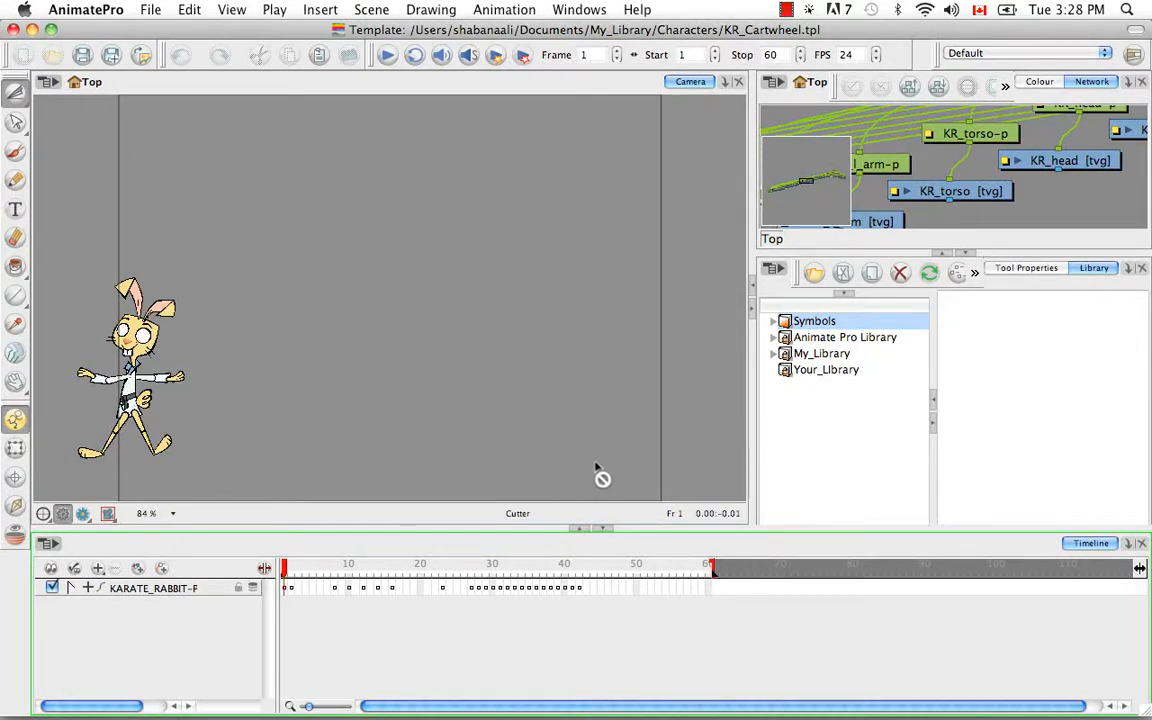
click(70, 588)
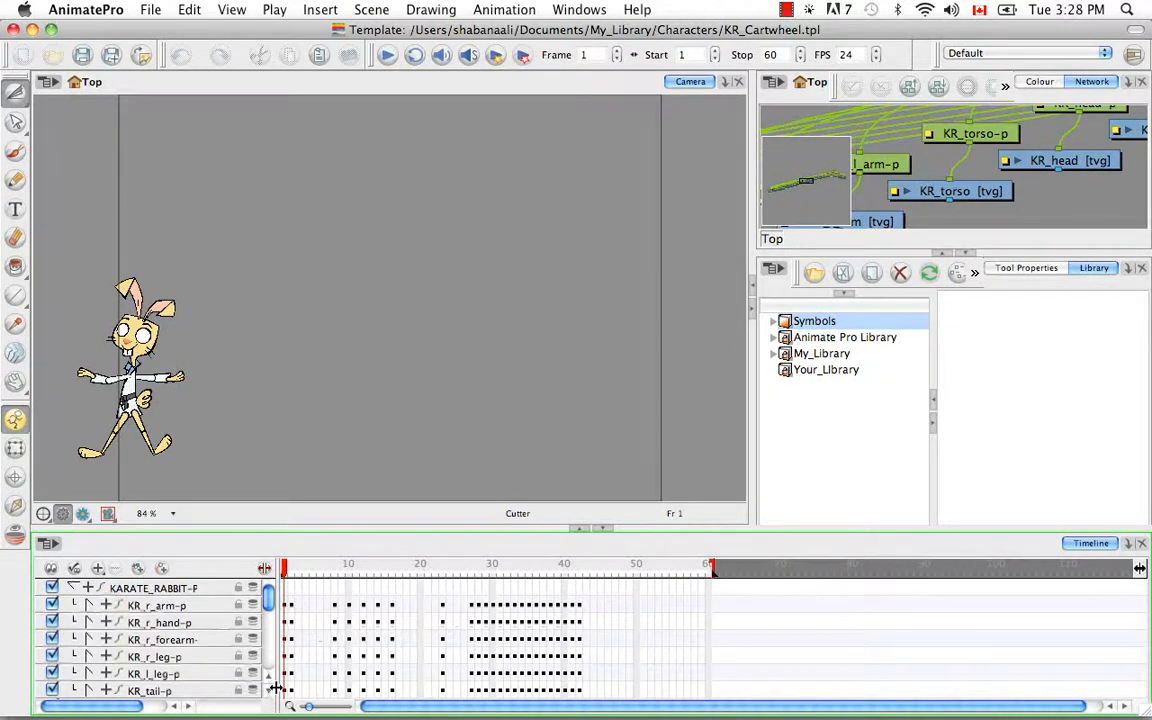
drag(275, 688, 336, 665)
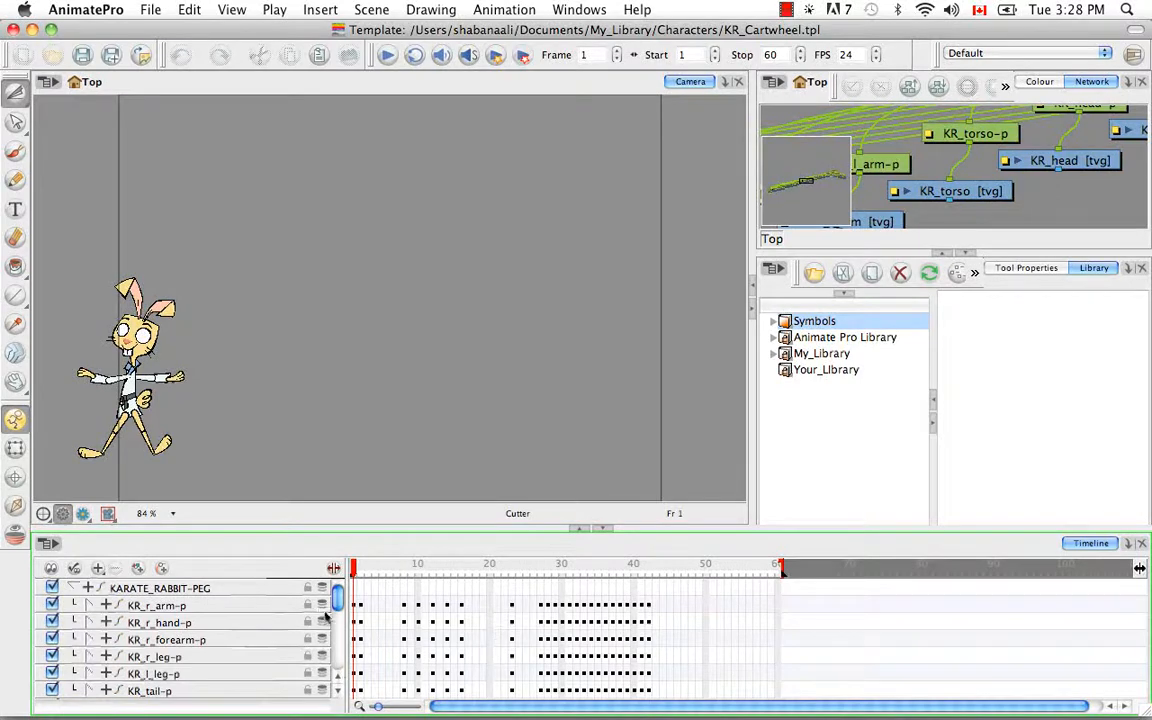
drag(338, 599, 342, 625)
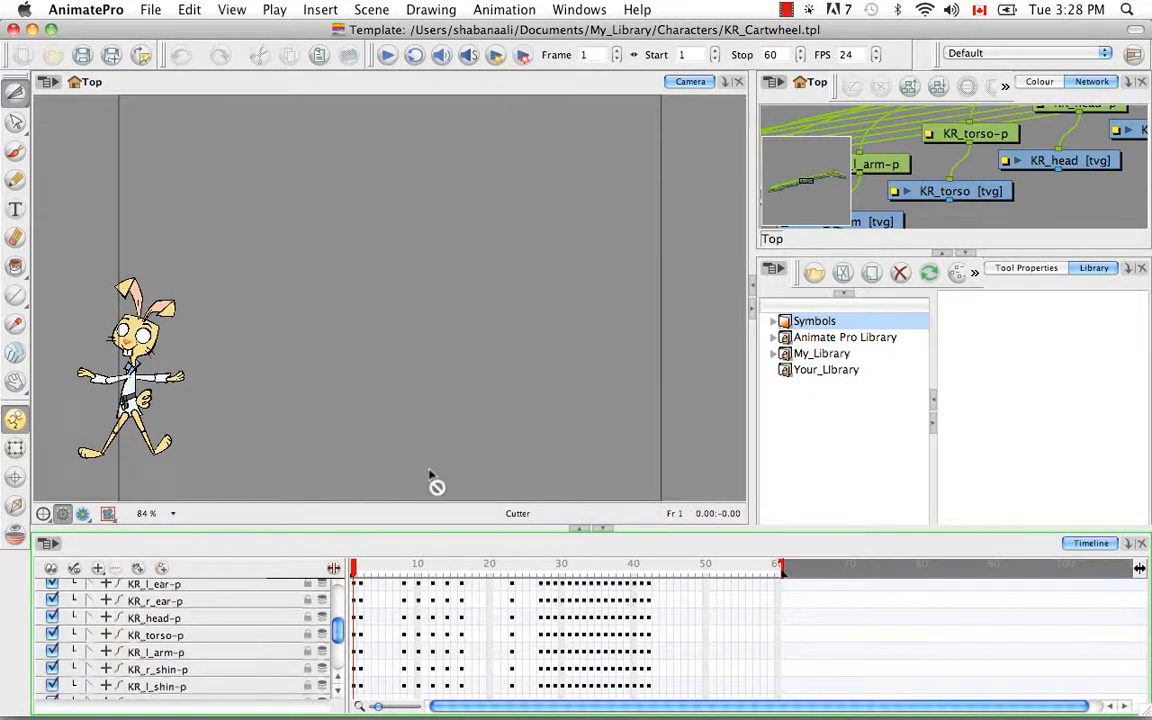
drag(335, 628, 331, 655)
Expand KR_r_pupil-p and KR_l_pupil-p, disable all layers, and re-enable only the two pupil pegs and their drawings
click(218, 614)
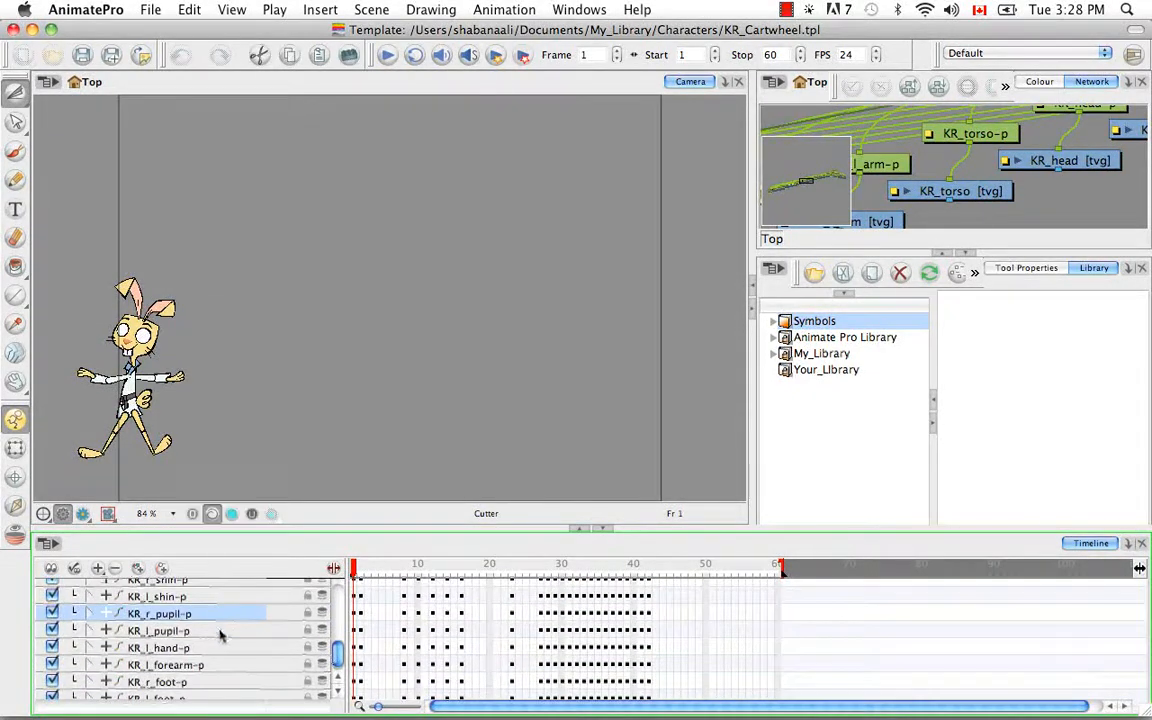
click(208, 633)
click(90, 629)
click(89, 613)
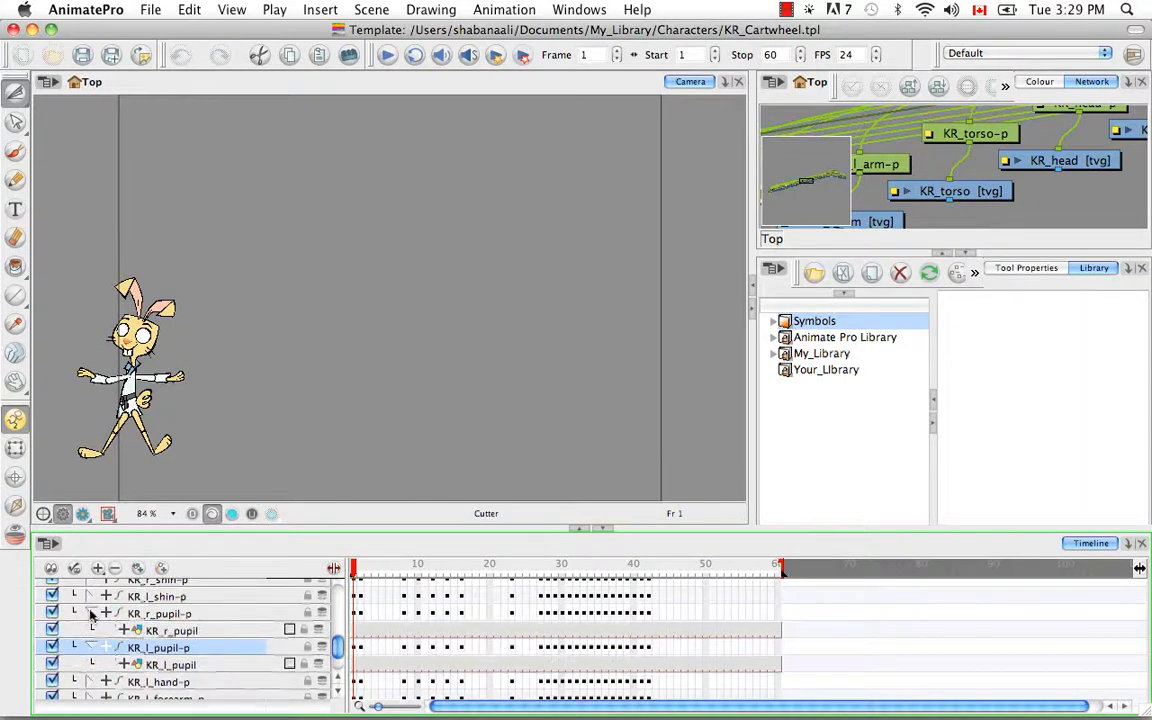
click(160, 615)
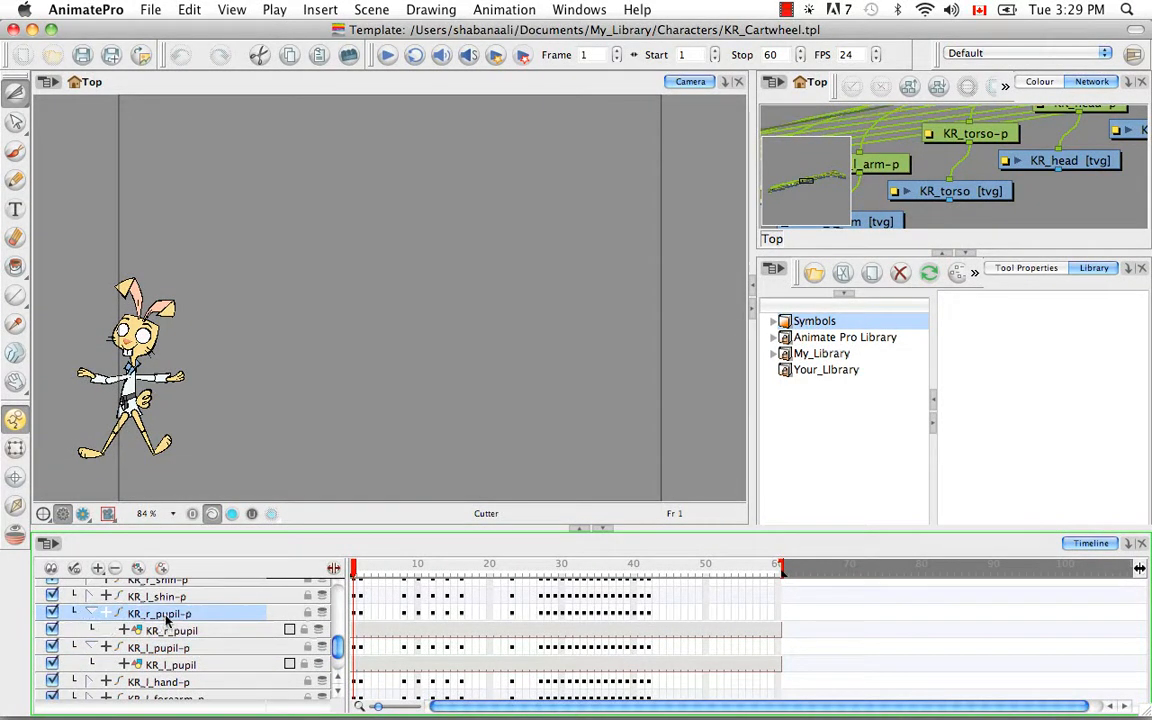
click(52, 570)
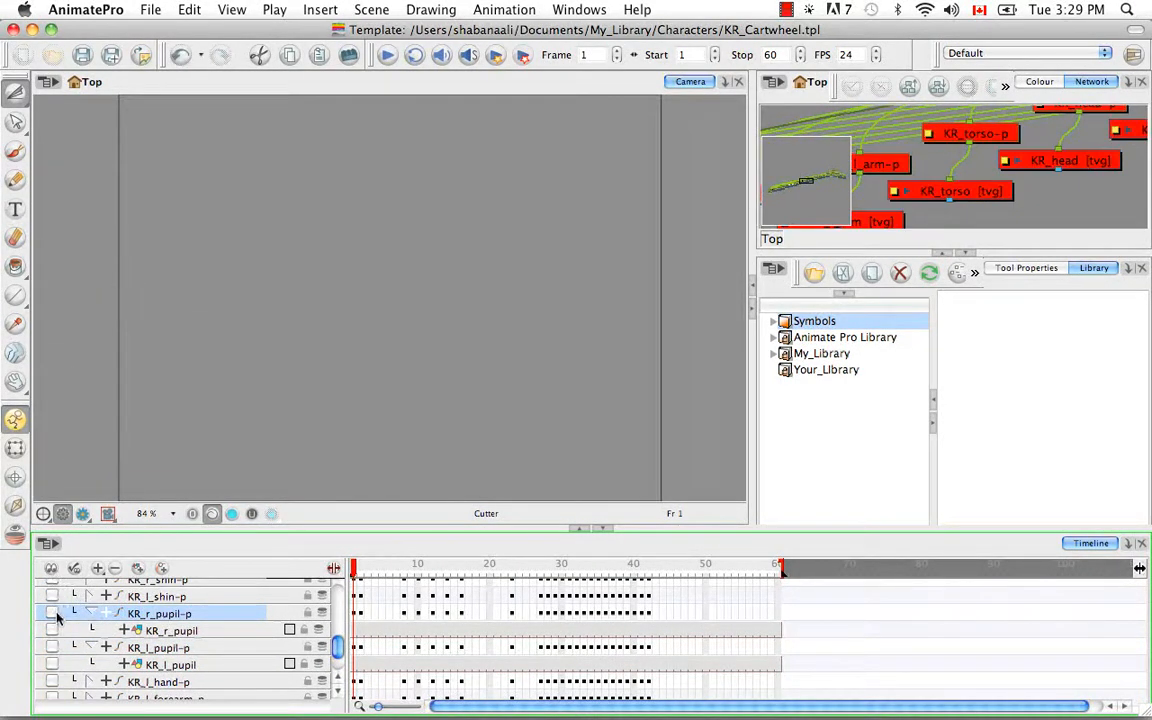
click(54, 613)
click(52, 630)
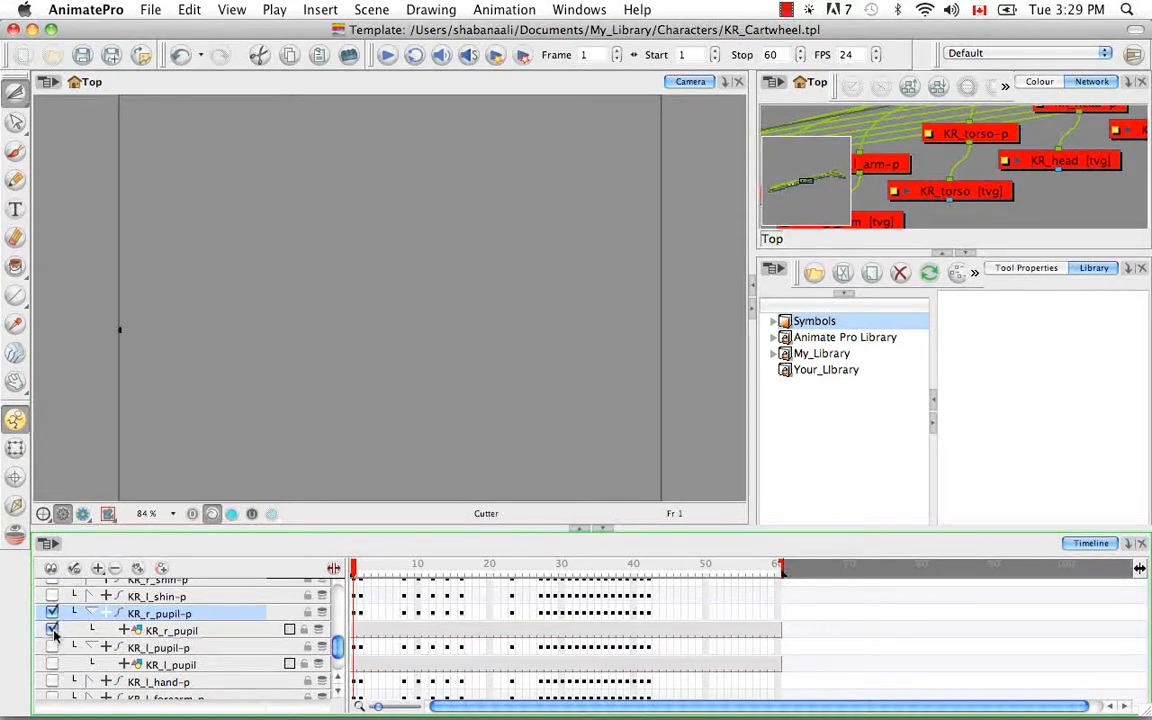
click(52, 647)
click(52, 664)
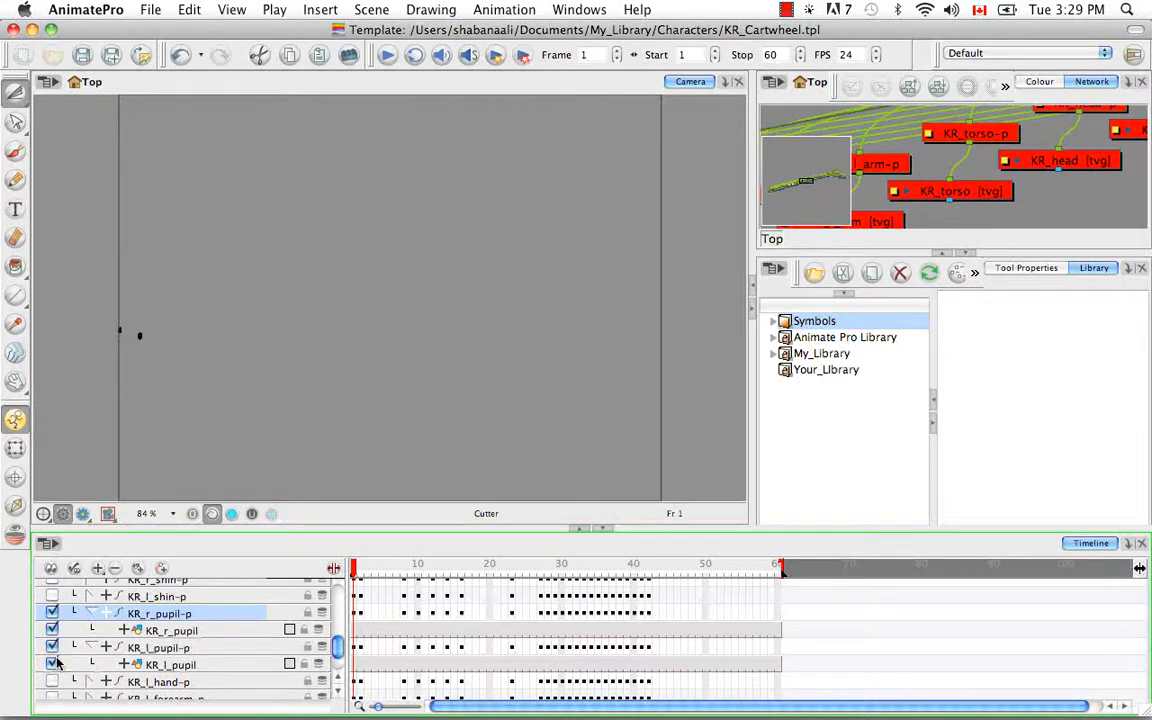
Collapse the KR_r_pupil-p and KR_l_pupil-p layers and enable all layers again
click(91, 613)
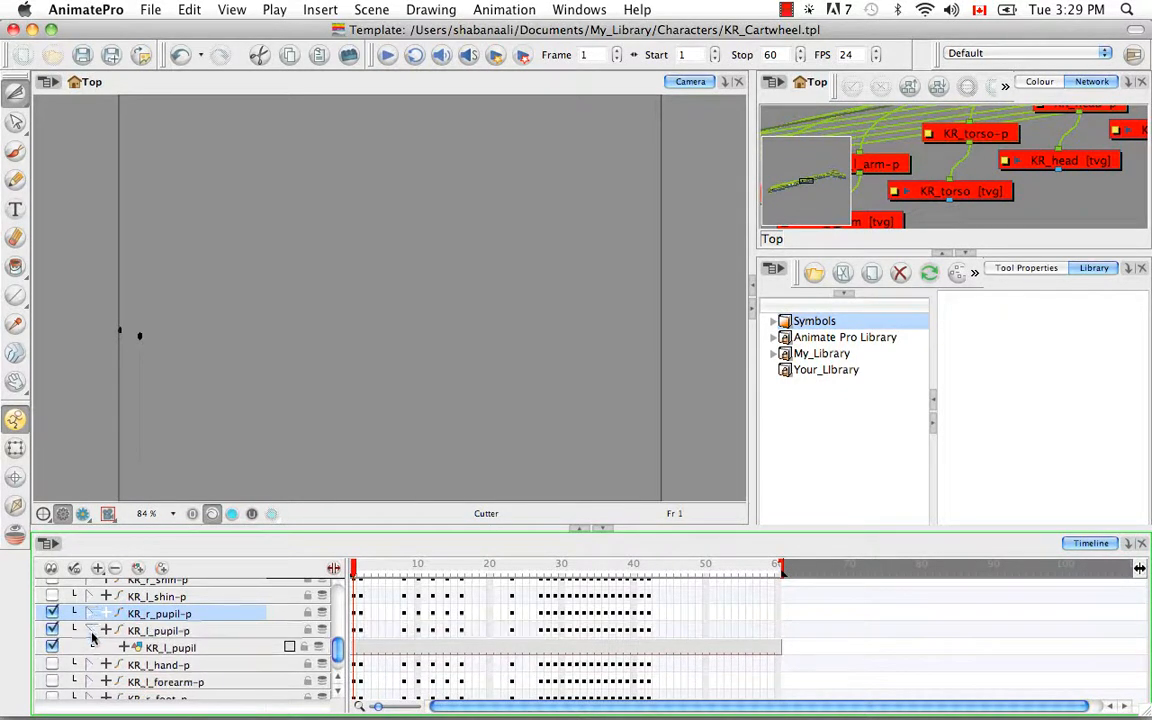
click(91, 631)
click(51, 569)
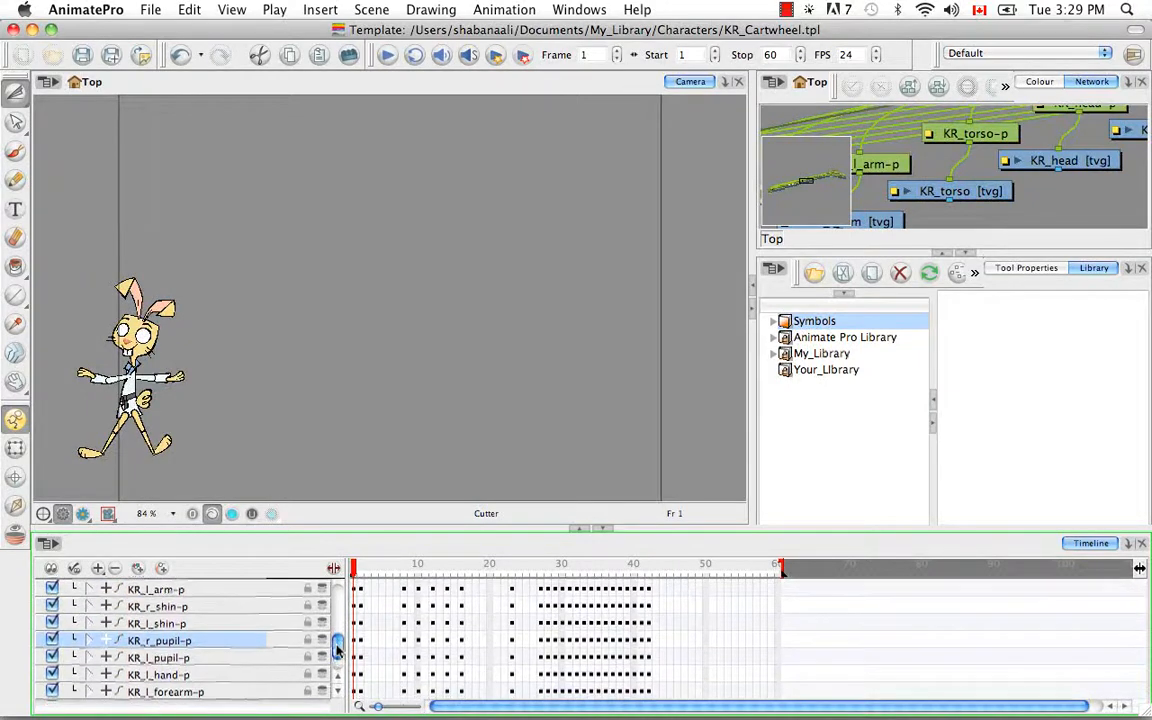
Move the KR_r_pupil-p and KR_l_pupil-p layers together above KR_head-p, directly below KR_r_ear-p
mouse_move(337, 654)
mouse_down()
mouse_move(336, 632)
mouse_move(334, 663)
mouse_up()
click(216, 655)
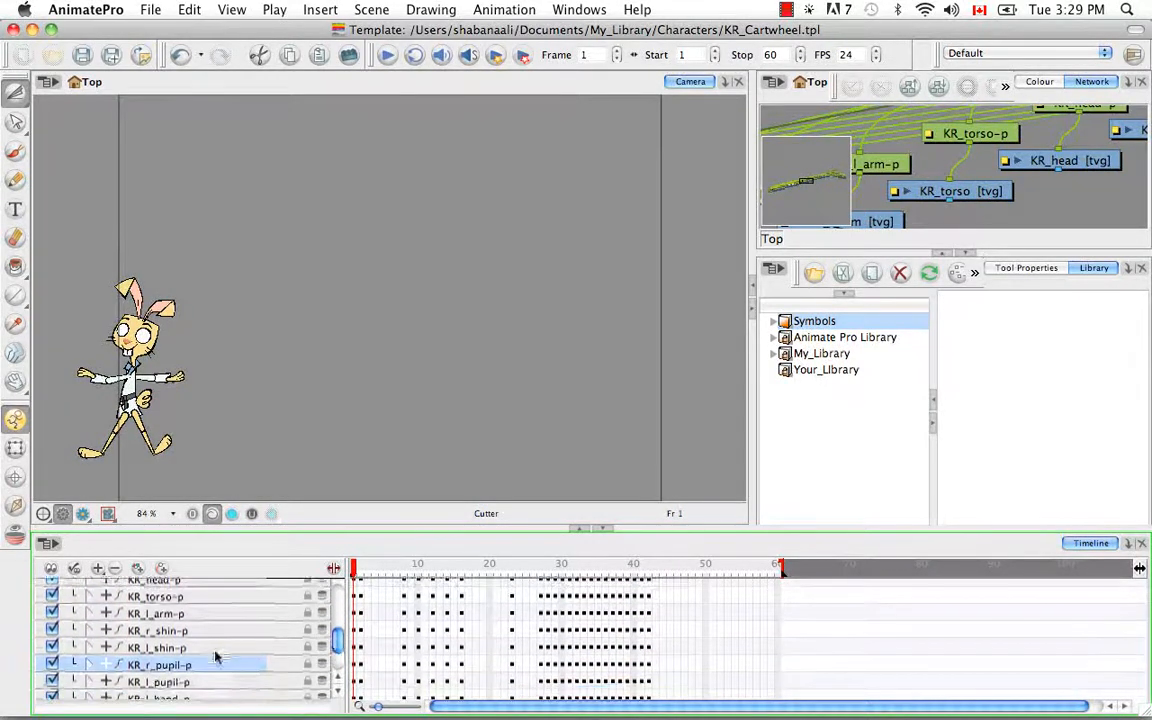
shift+click(200, 682)
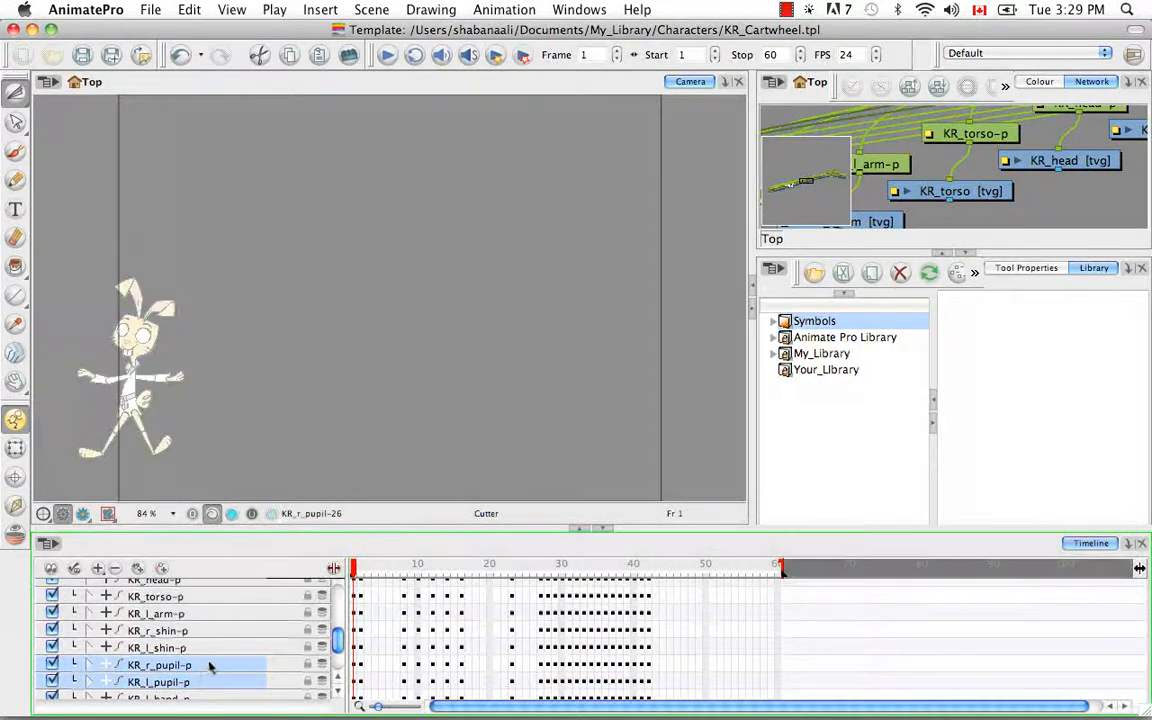
drag(200, 584, 208, 632)
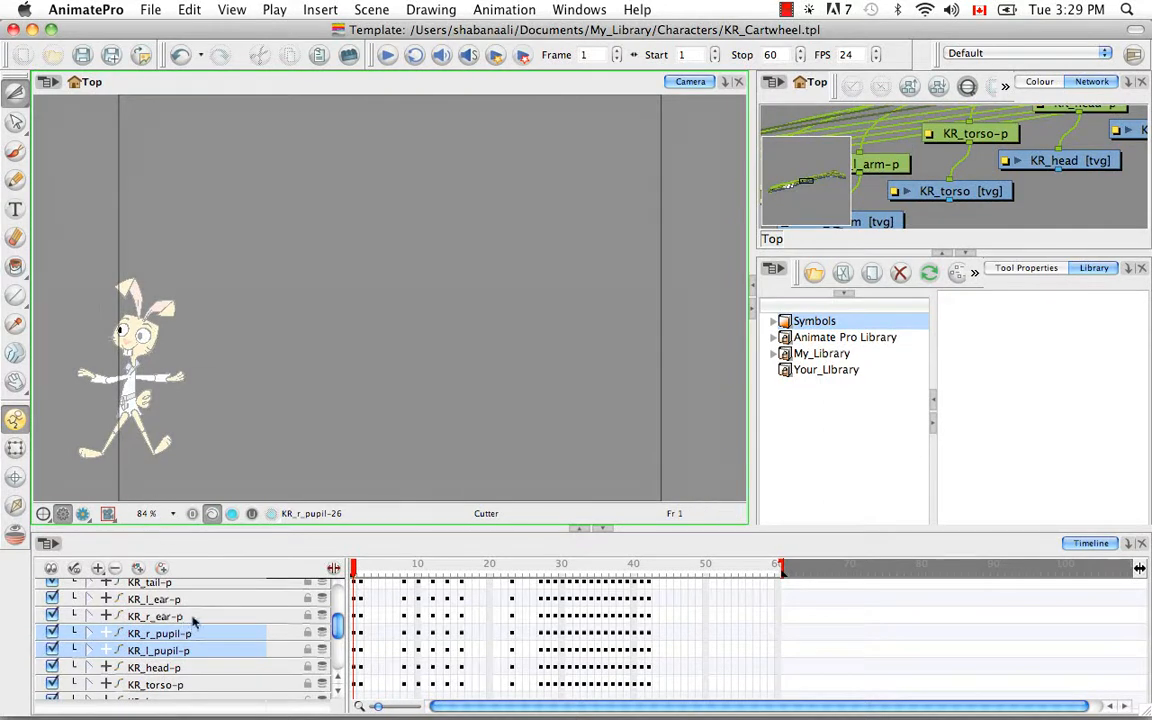
Save the edited KR_Cartwheel template despite the Action Template warning and close it to return to the Library scene
drag(372, 568, 335, 568)
click(80, 54)
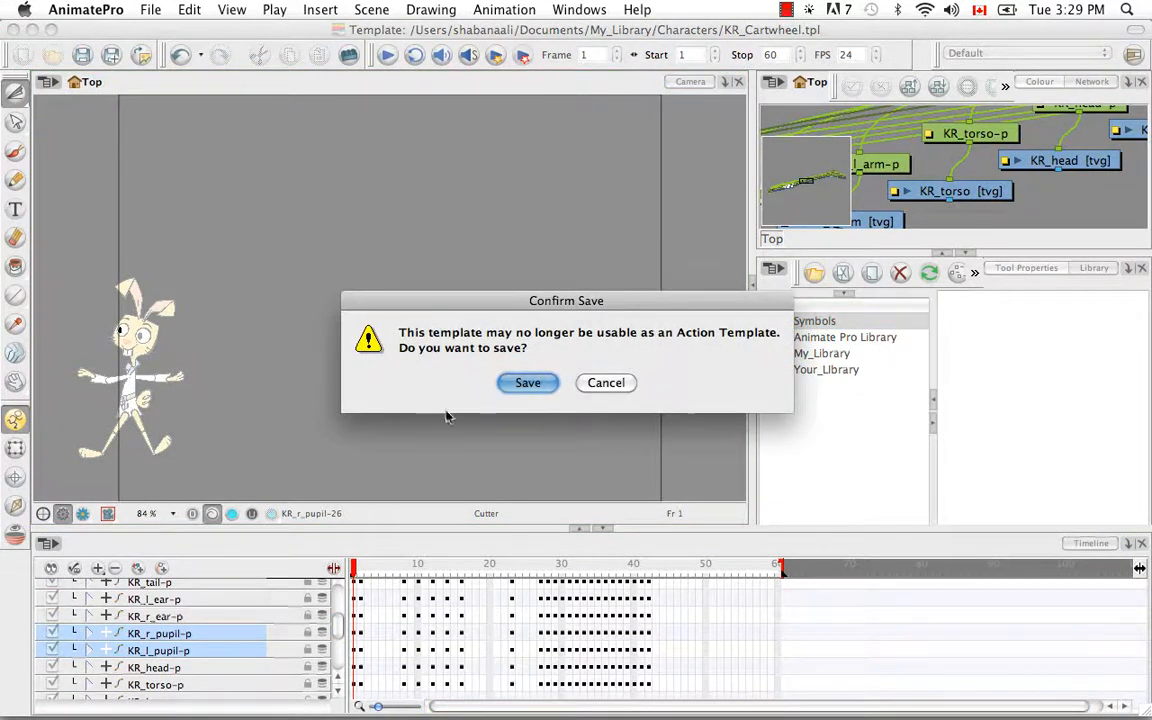
click(524, 384)
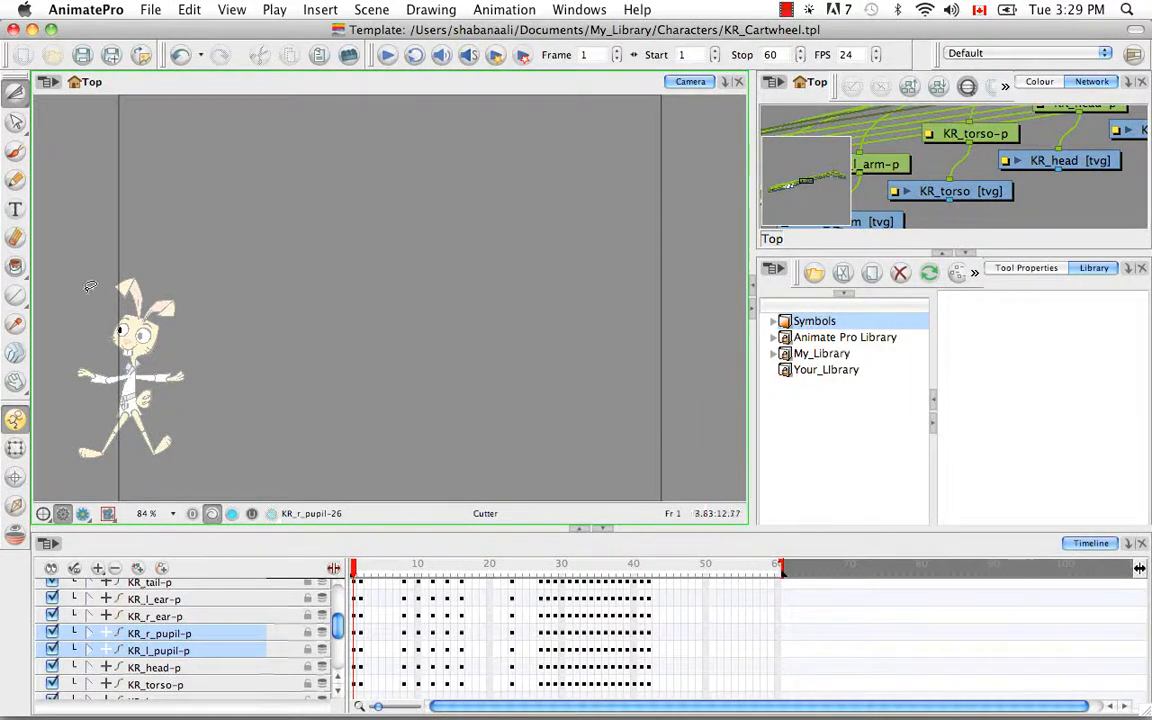
click(14, 30)
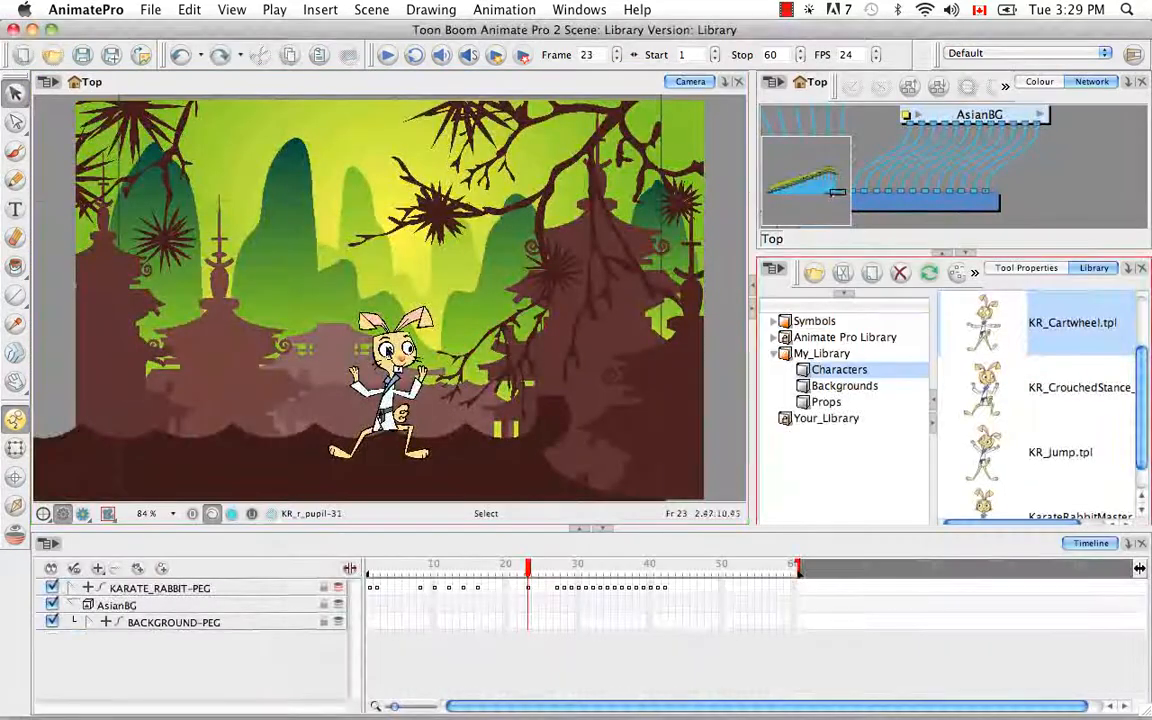